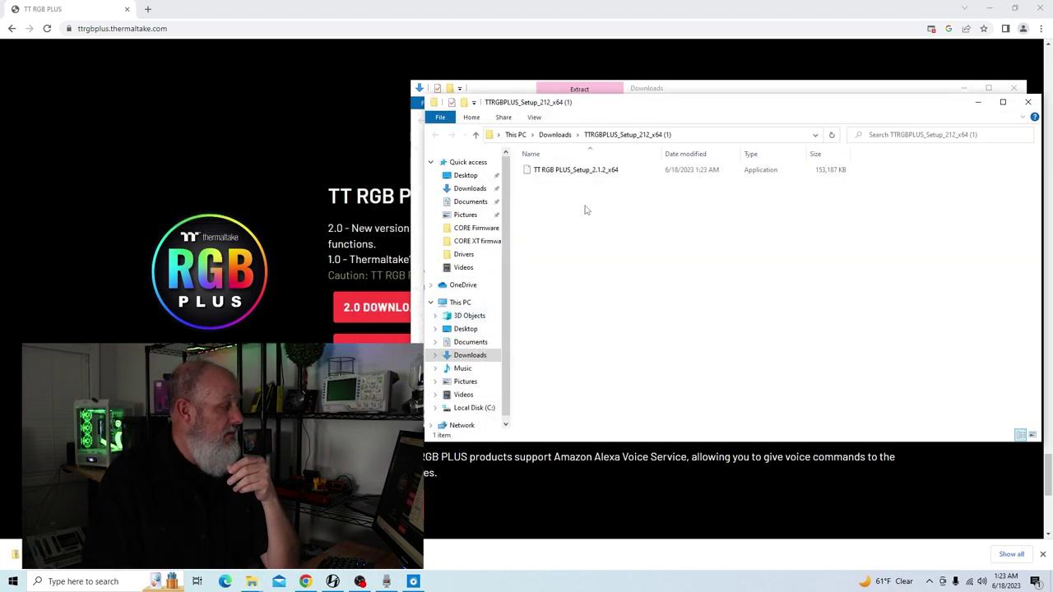
Step: Install TT RGB PLUS 2.1.2 from the extracted setup file and launch it on completion
{"action": "double_click", "coordinate": [576, 171]}
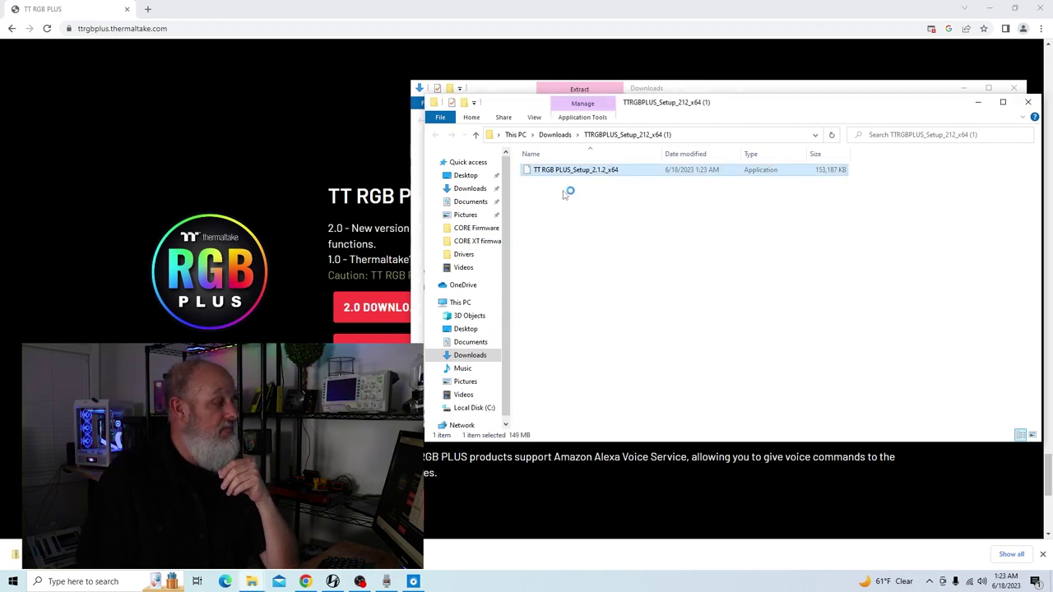
{"action": "left_click", "coordinate": [586, 379]}
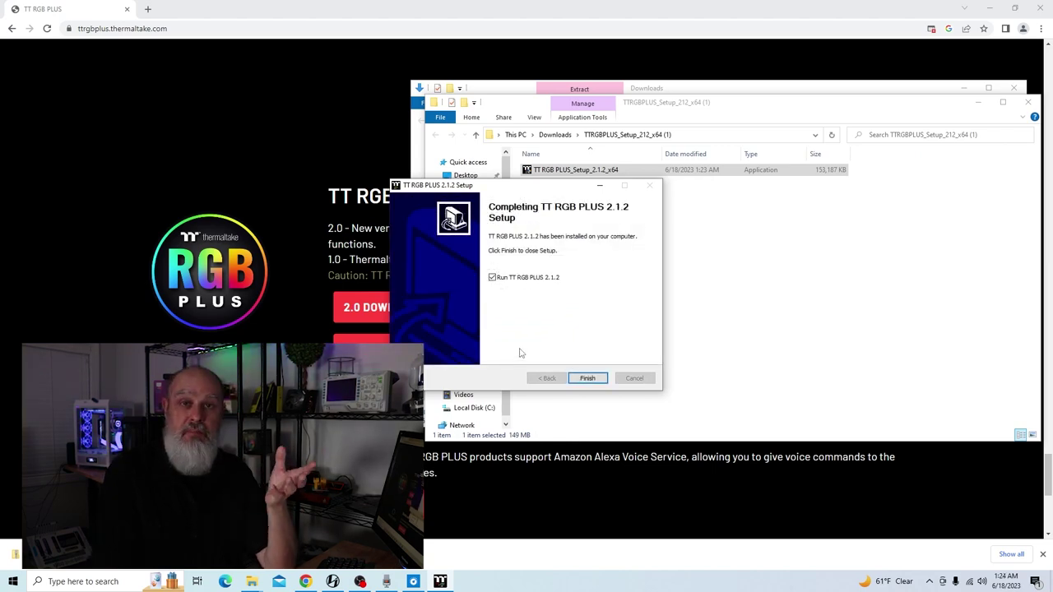
{"action": "left_click", "coordinate": [585, 377]}
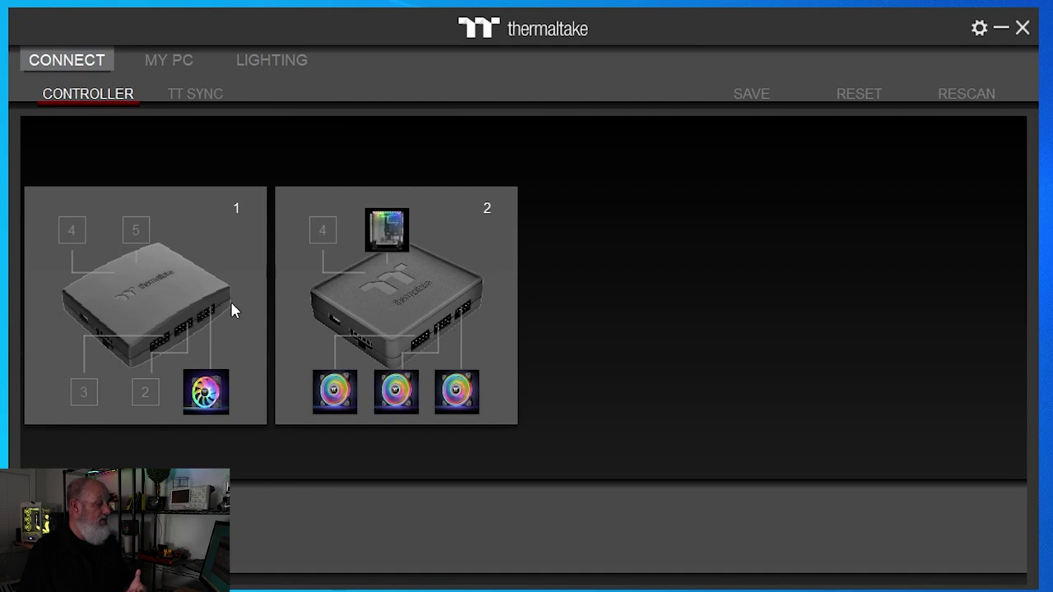
Step: Reset the controllers and rescan for connected devices
{"action": "left_click", "coordinate": [858, 96]}
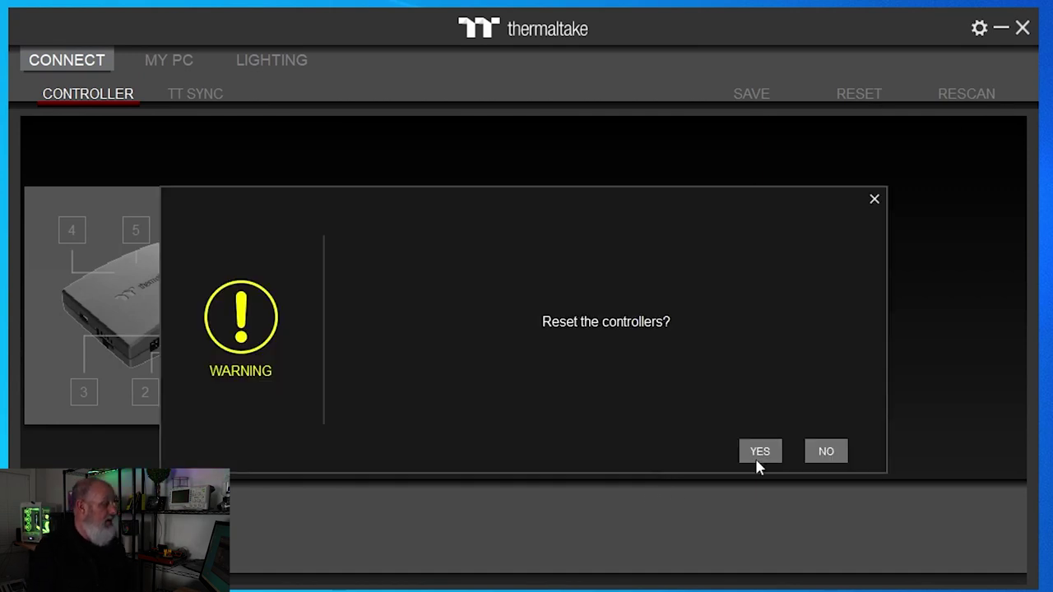
{"action": "left_click", "coordinate": [757, 452]}
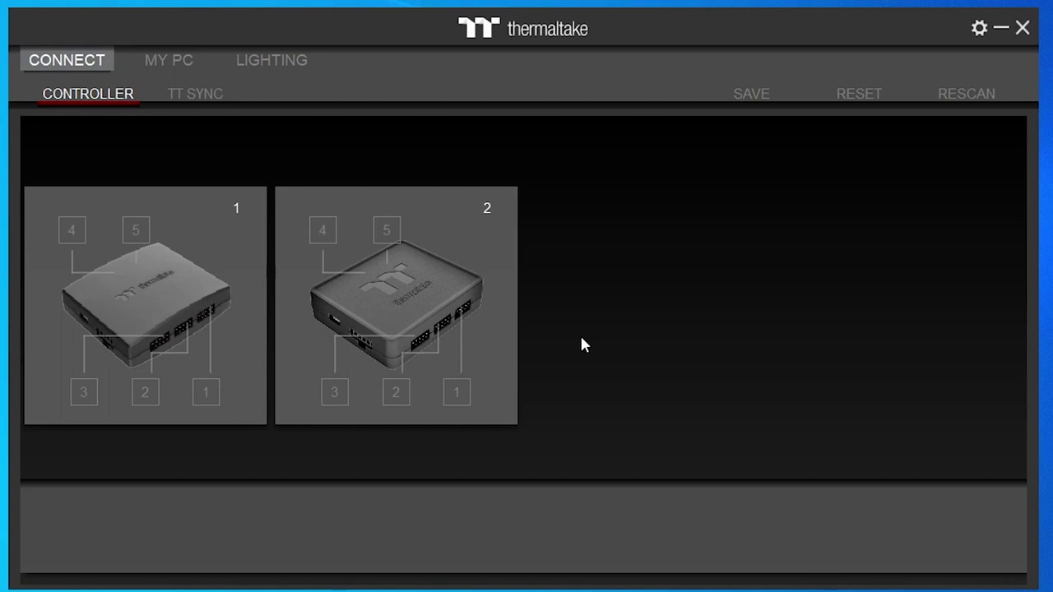
{"action": "left_click", "coordinate": [954, 93]}
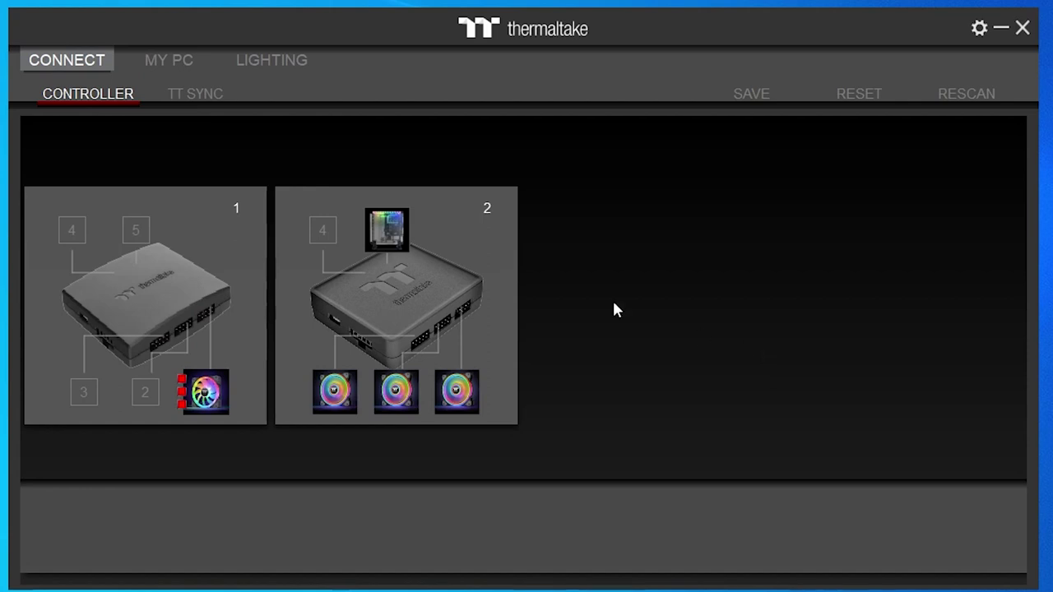
Step: Reset both controllers again to clear all their port assignments
{"action": "left_click", "coordinate": [393, 238]}
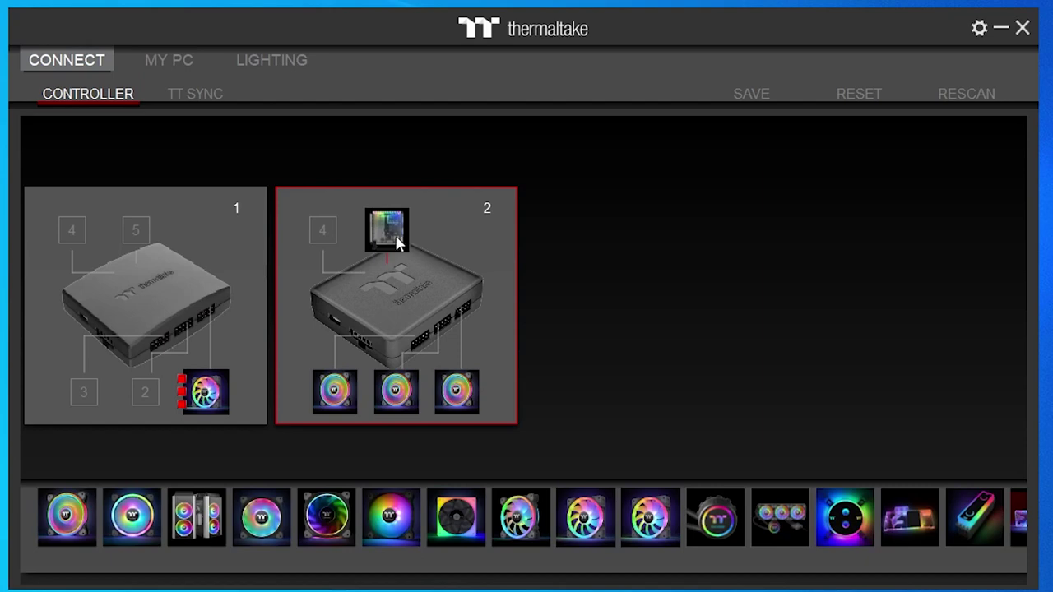
{"action": "left_click", "coordinate": [855, 97]}
{"action": "left_click", "coordinate": [756, 452]}
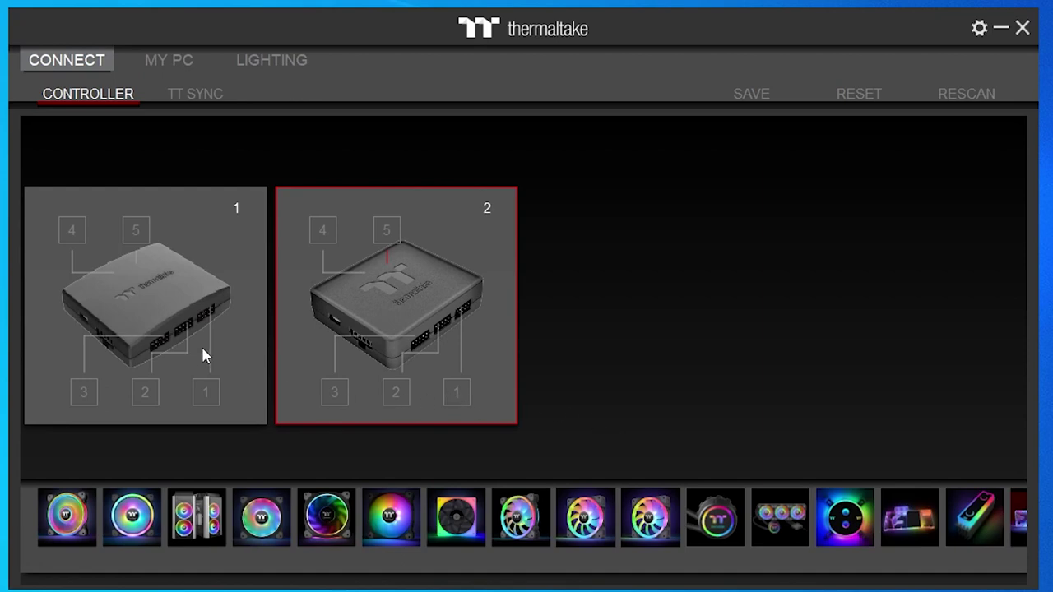
Step: Look through the device list for controller 1 and assign the SWAFAN EX RGB fan to its port 1
{"action": "left_click", "coordinate": [194, 323]}
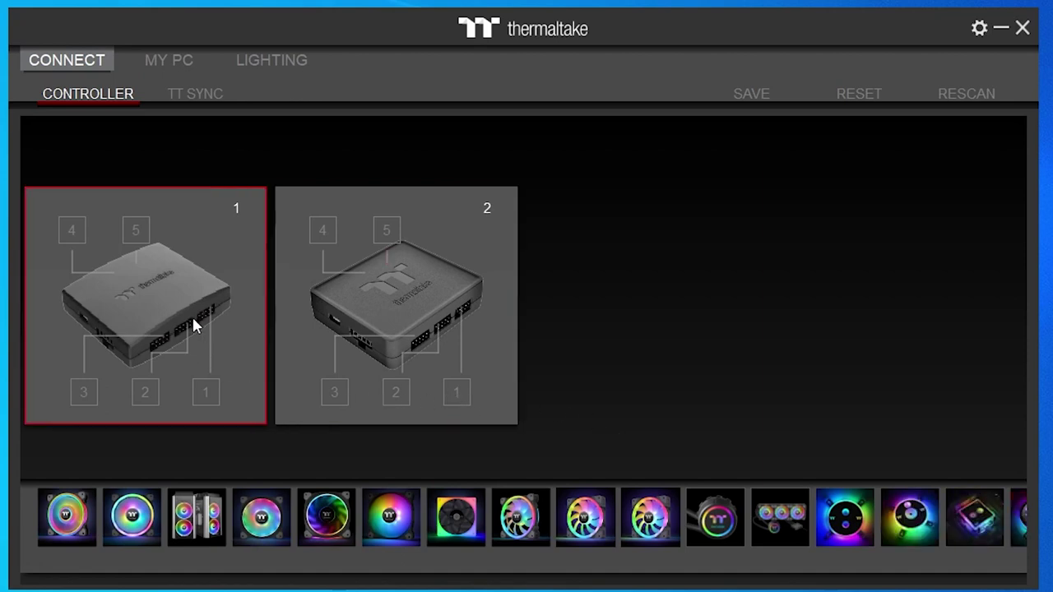
{"action": "left_click", "coordinate": [214, 393]}
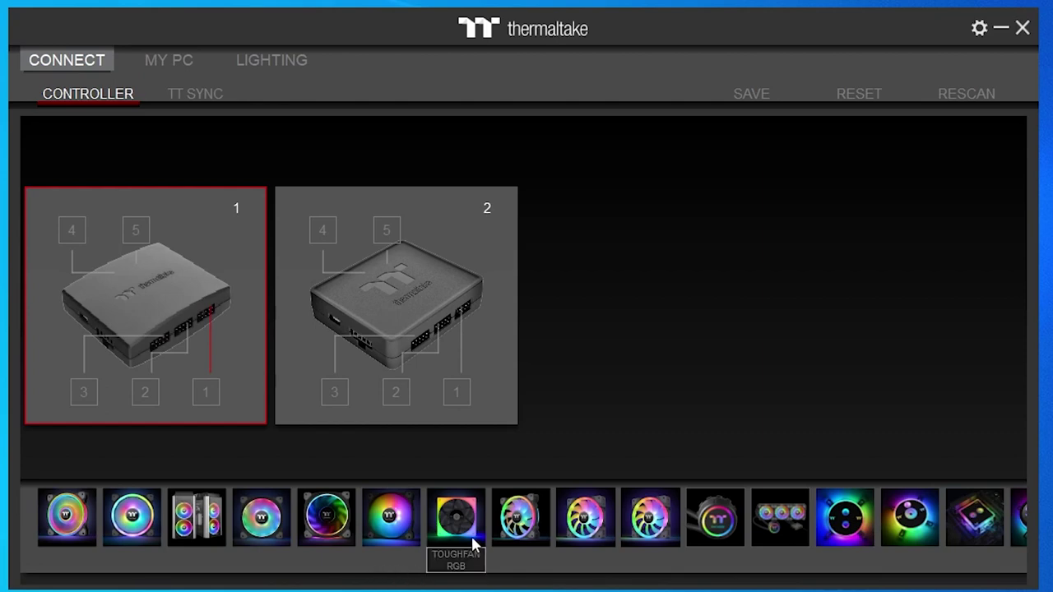
{"action": "scroll", "coordinate": [469, 542], "scroll_direction": "down", "scroll_amount": 5}
{"action": "scroll", "coordinate": [518, 538], "scroll_direction": "up", "scroll_amount": 5}
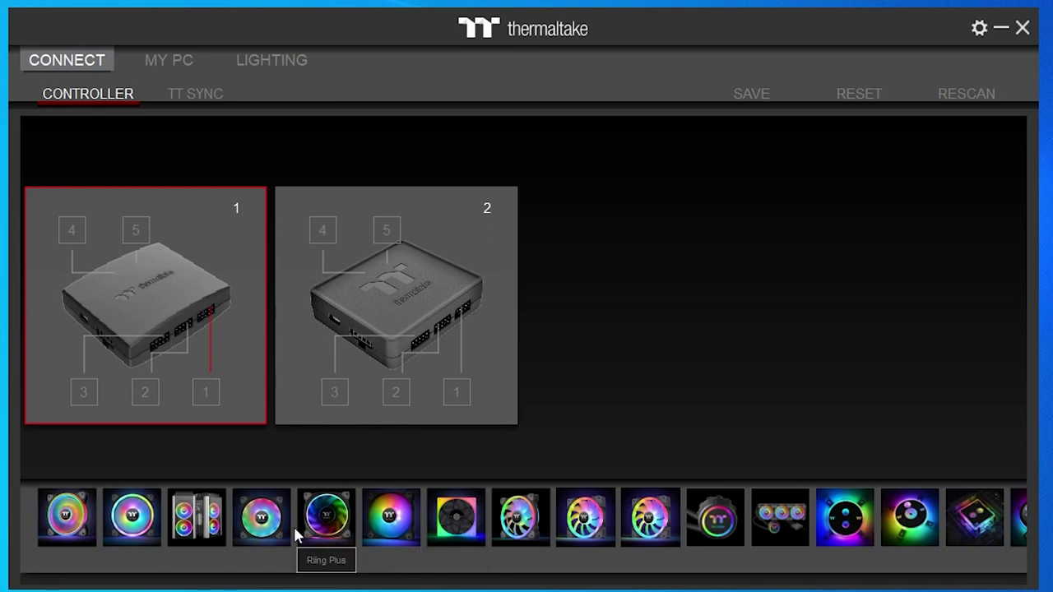
{"action": "scroll", "coordinate": [504, 526], "scroll_direction": "down", "scroll_amount": 3}
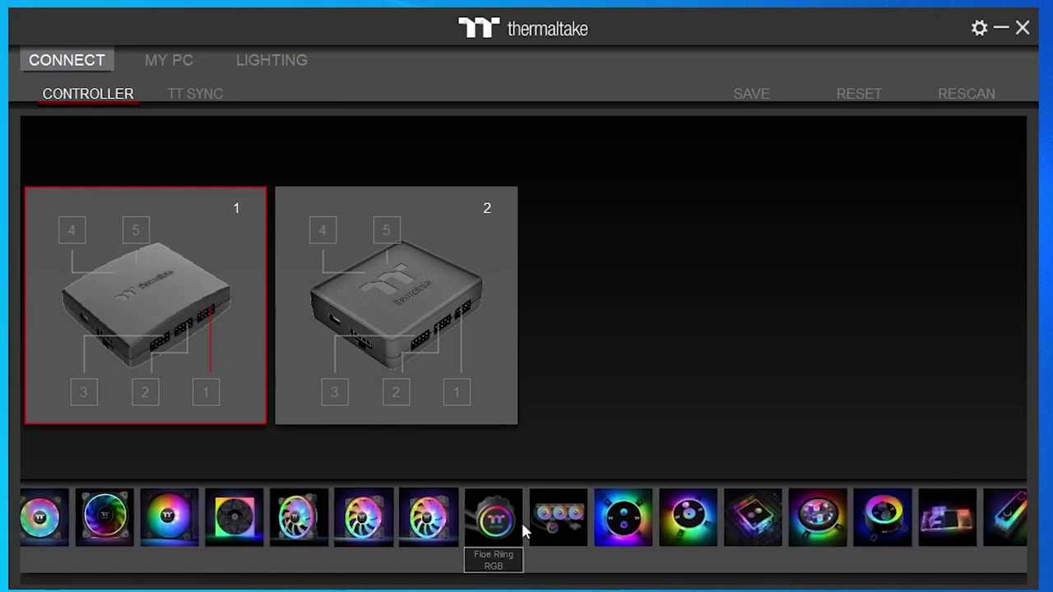
{"action": "scroll", "coordinate": [526, 526], "scroll_direction": "up", "scroll_amount": 3}
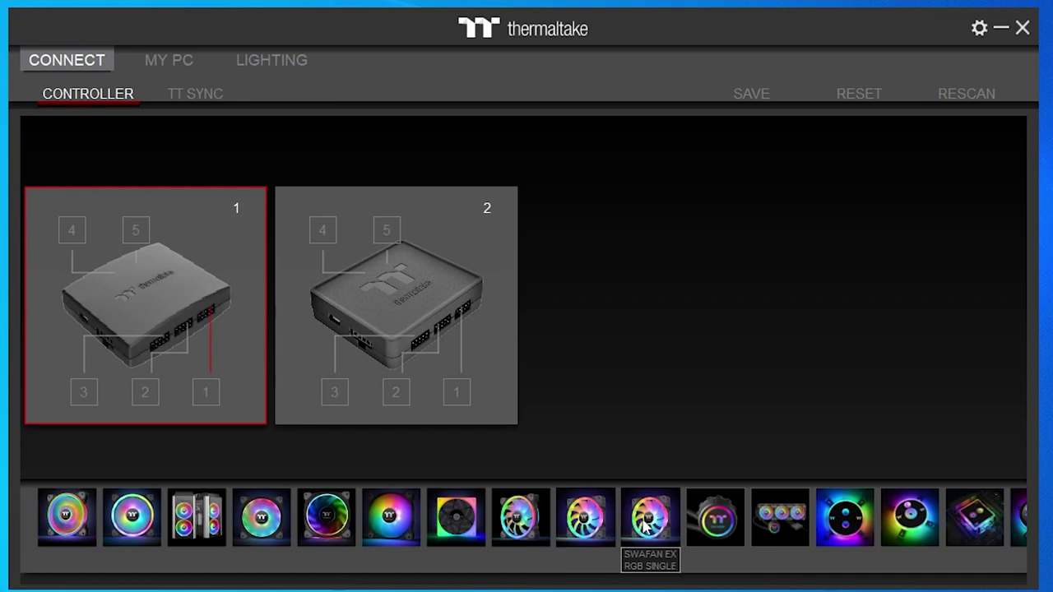
{"action": "left_click", "coordinate": [590, 531]}
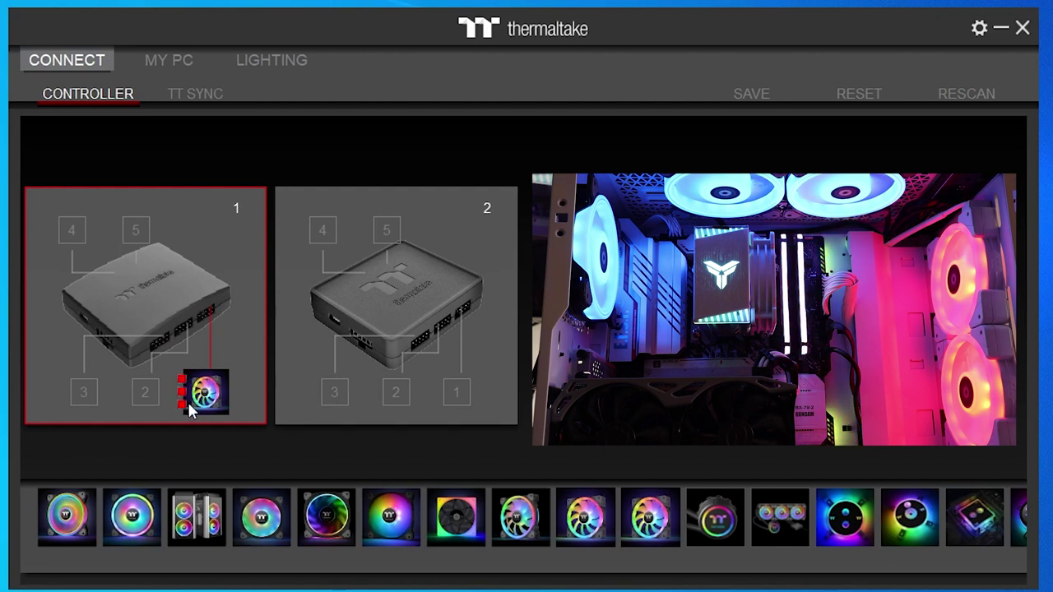
{"action": "mouse_move", "coordinate": [180, 396]}
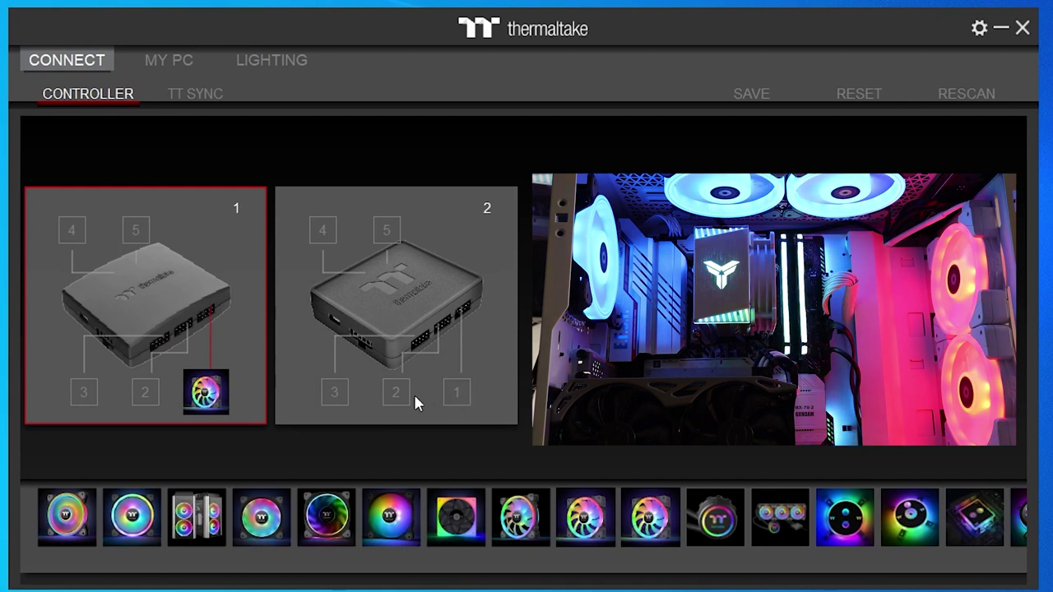
Step: Assign Riing Quad fans to ports 1, 2 and 3 of controller 2 and save the controller configuration
{"action": "left_click", "coordinate": [448, 401]}
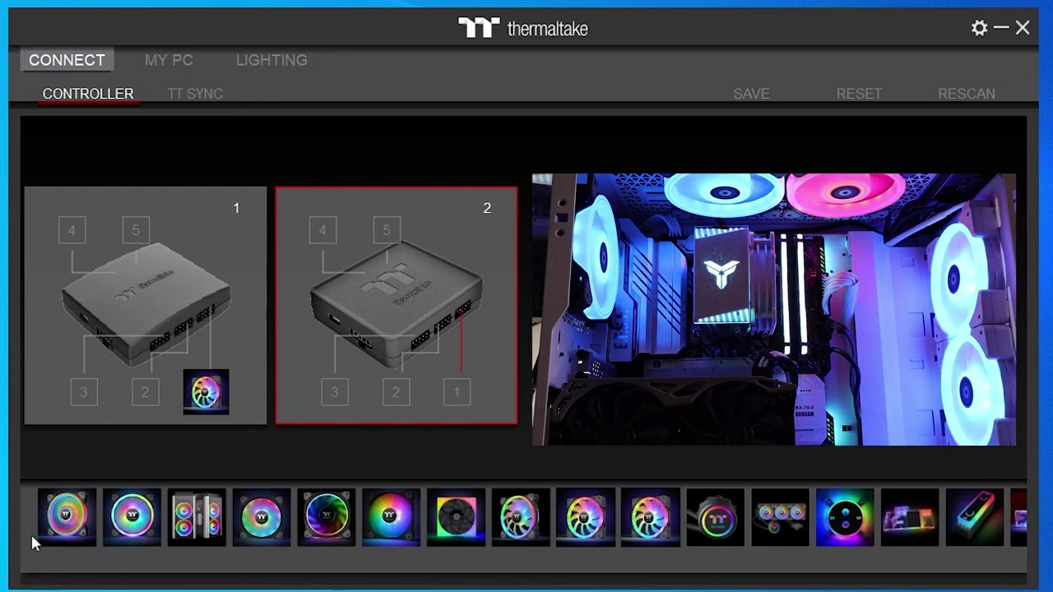
{"action": "left_click_drag", "start_coordinate": [70, 514], "coordinate": [455, 394]}
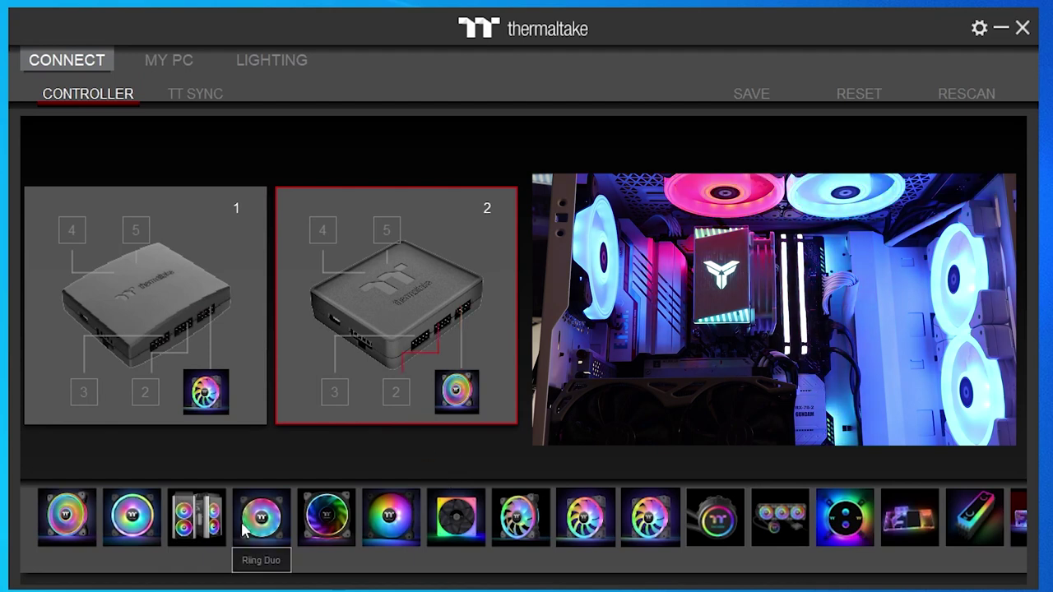
{"action": "left_click", "coordinate": [82, 526]}
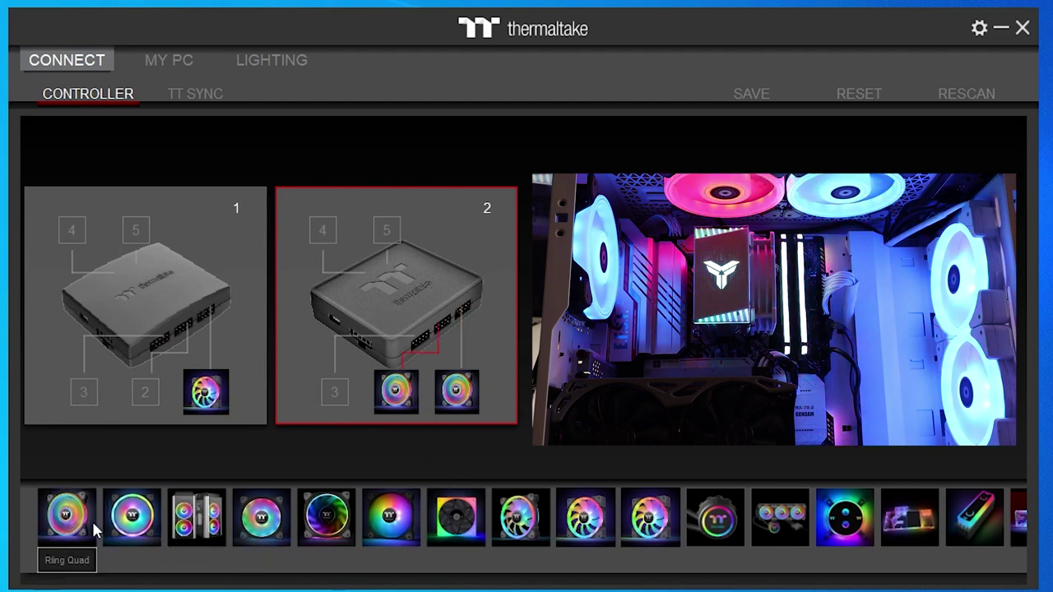
{"action": "left_click_drag", "start_coordinate": [85, 525], "coordinate": [342, 393]}
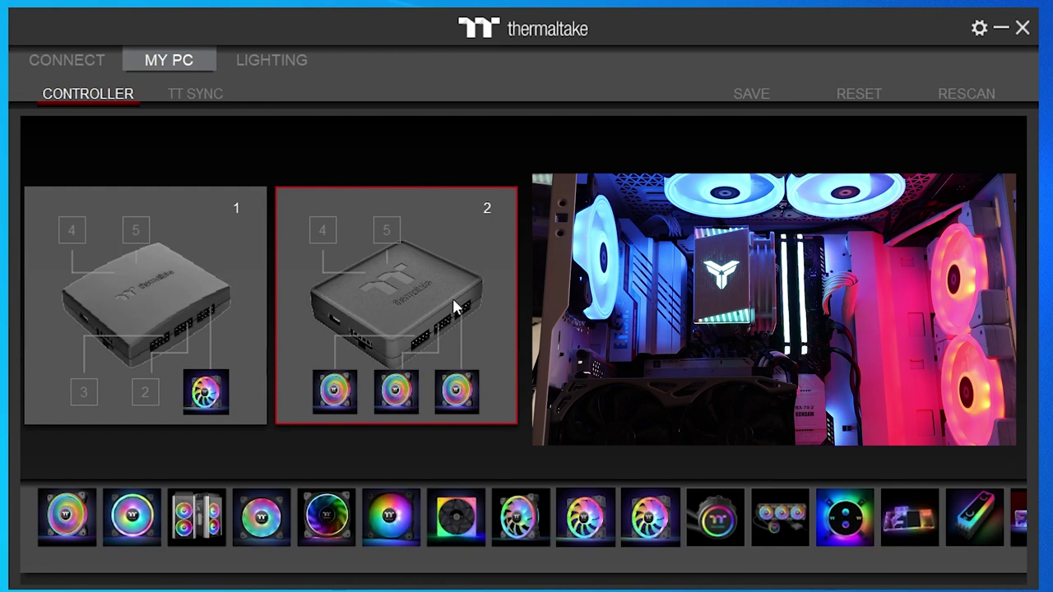
{"action": "left_click", "coordinate": [751, 93]}
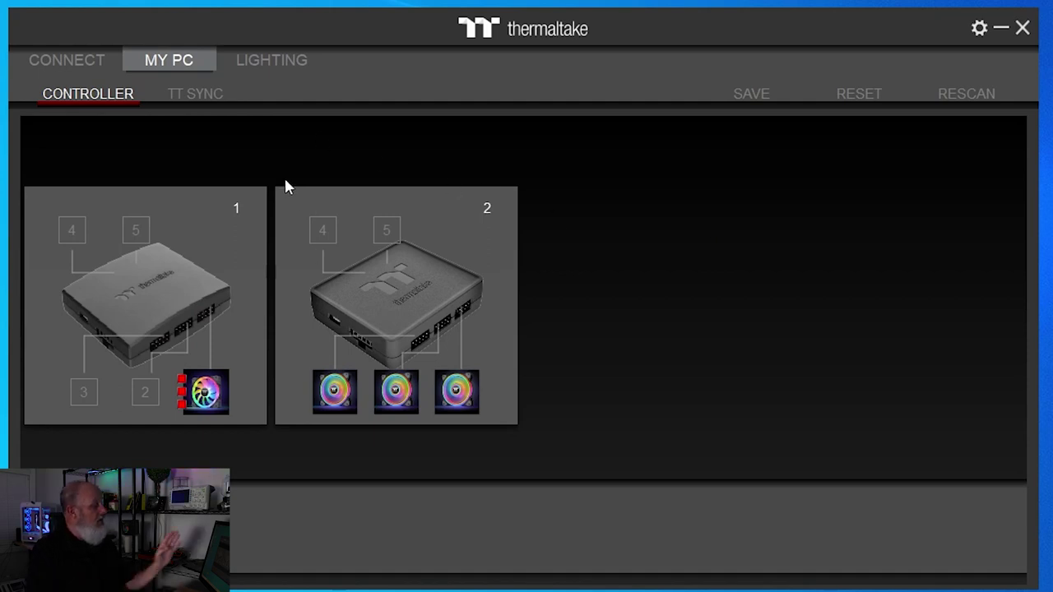
Step: Review the TT Sync device page and the PC information for CPU, graphics card and memory
{"action": "left_click", "coordinate": [208, 94]}
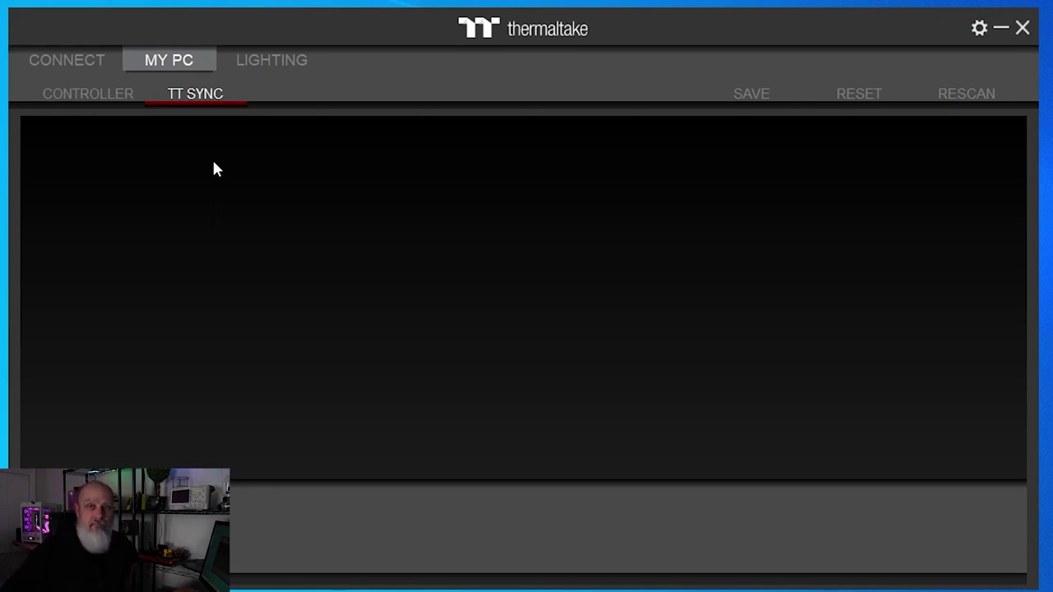
{"action": "left_click", "coordinate": [183, 63]}
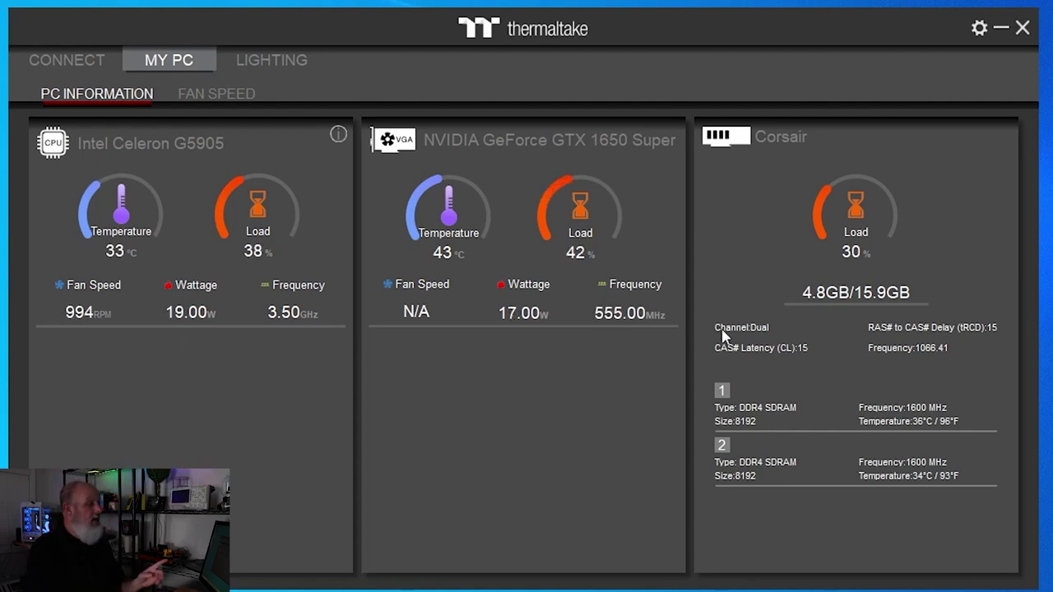
Step: Open the advanced speed options of the SWAFAN EX RGB fan 1-1 and set its Normal mode speed to 0%
{"action": "left_click", "coordinate": [231, 100]}
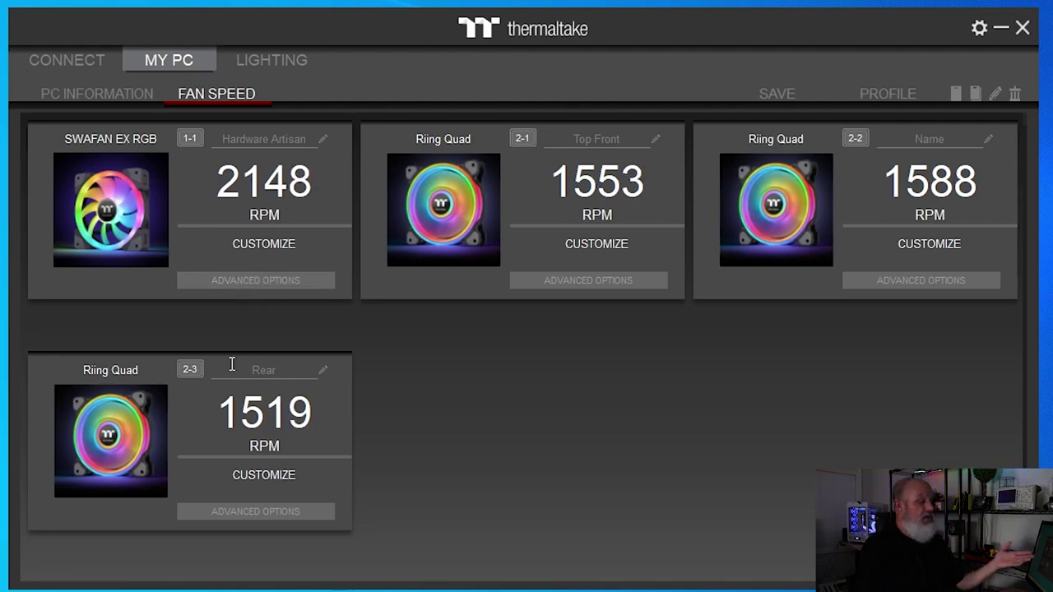
{"action": "left_click", "coordinate": [262, 282]}
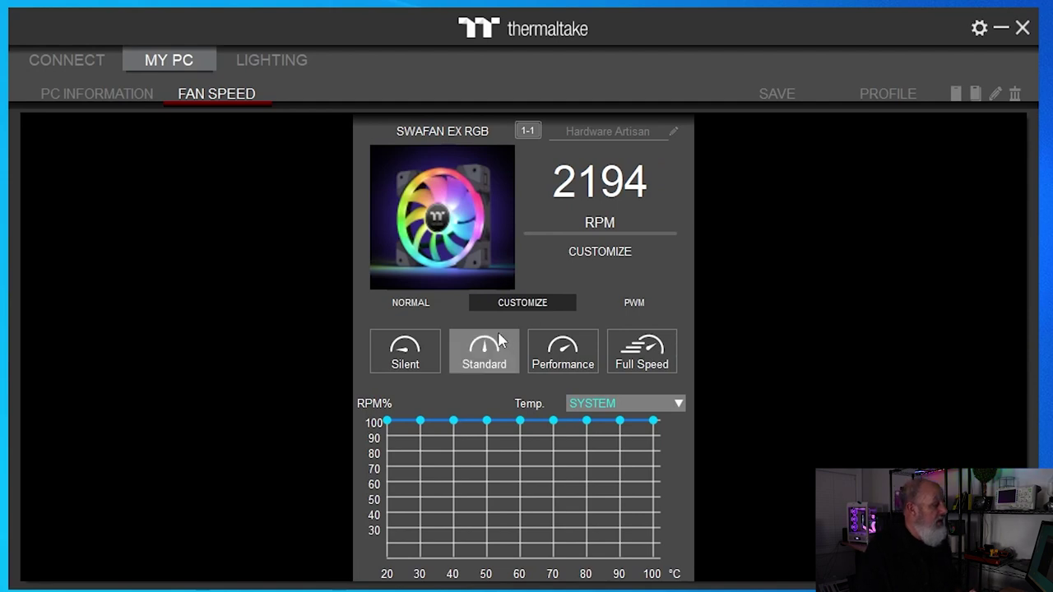
{"action": "left_click", "coordinate": [411, 304]}
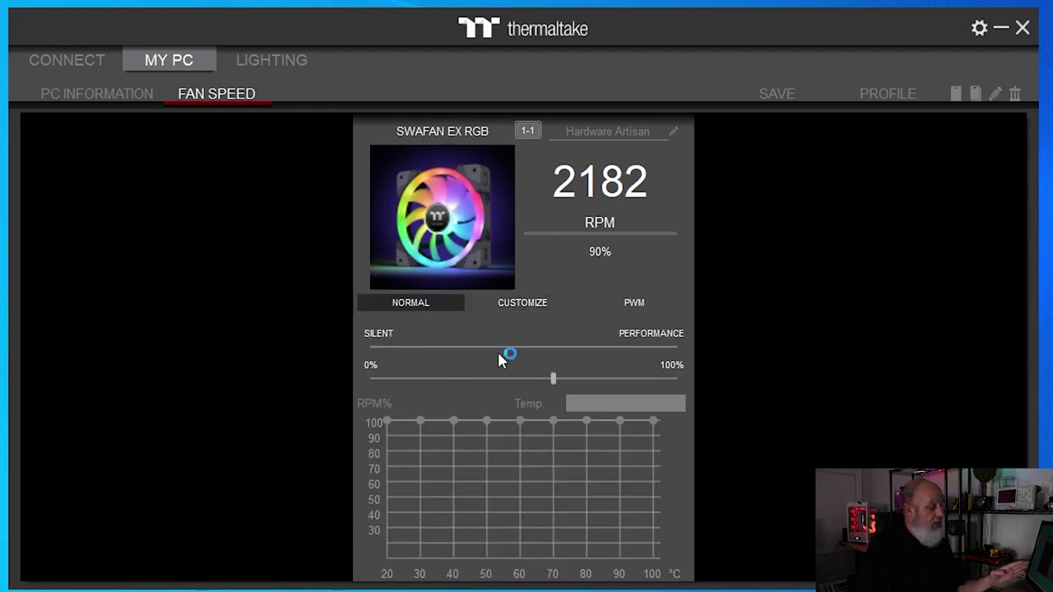
{"action": "left_click_drag", "start_coordinate": [551, 377], "coordinate": [383, 378]}
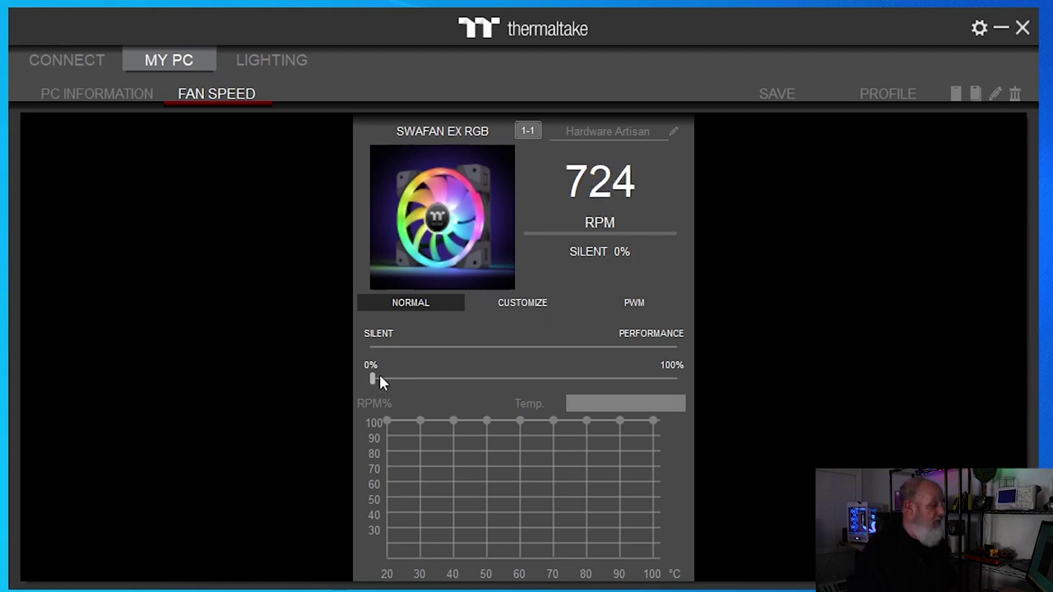
{"action": "left_click_drag", "start_coordinate": [401, 385], "coordinate": [357, 412]}
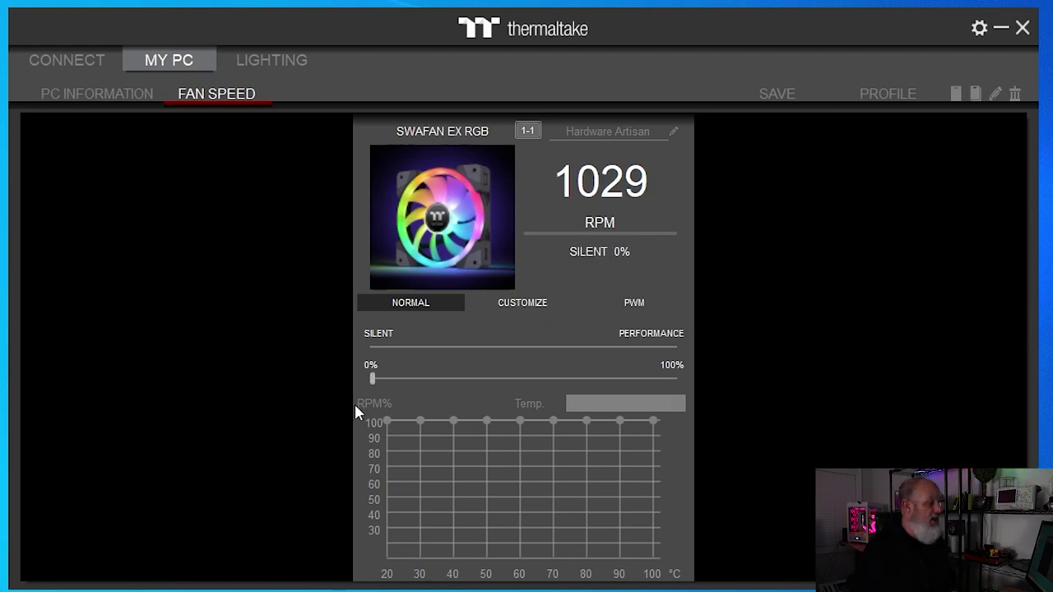
Step: Switch the fan to Customize mode, try the Silent, Standard, Performance and Full Speed presets, and apply Silent
{"action": "left_click", "coordinate": [535, 309]}
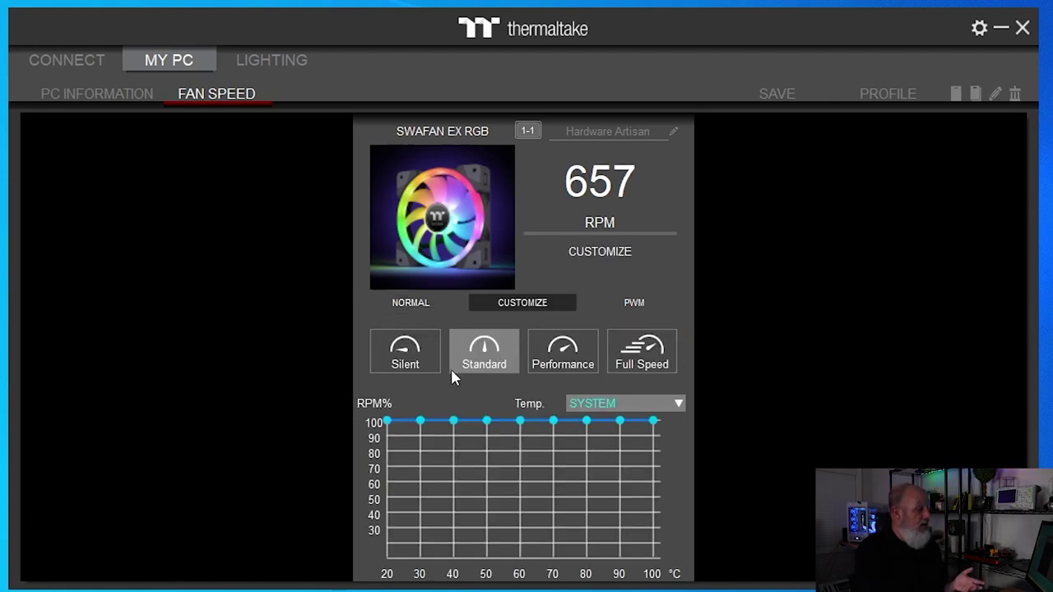
{"action": "left_click", "coordinate": [415, 366]}
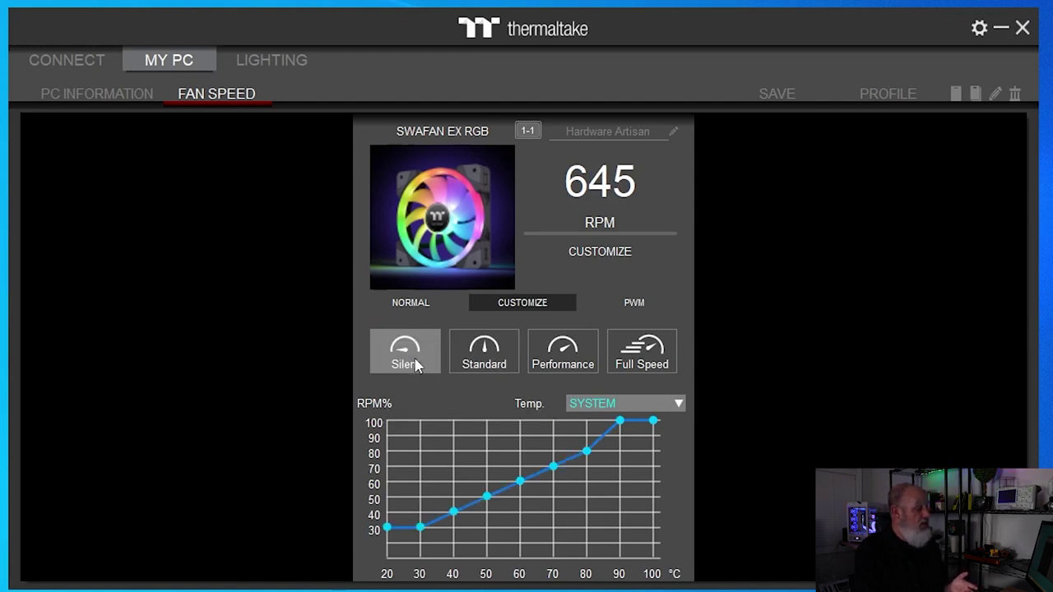
{"action": "left_click", "coordinate": [491, 368]}
{"action": "left_click", "coordinate": [559, 361]}
{"action": "left_click", "coordinate": [613, 361]}
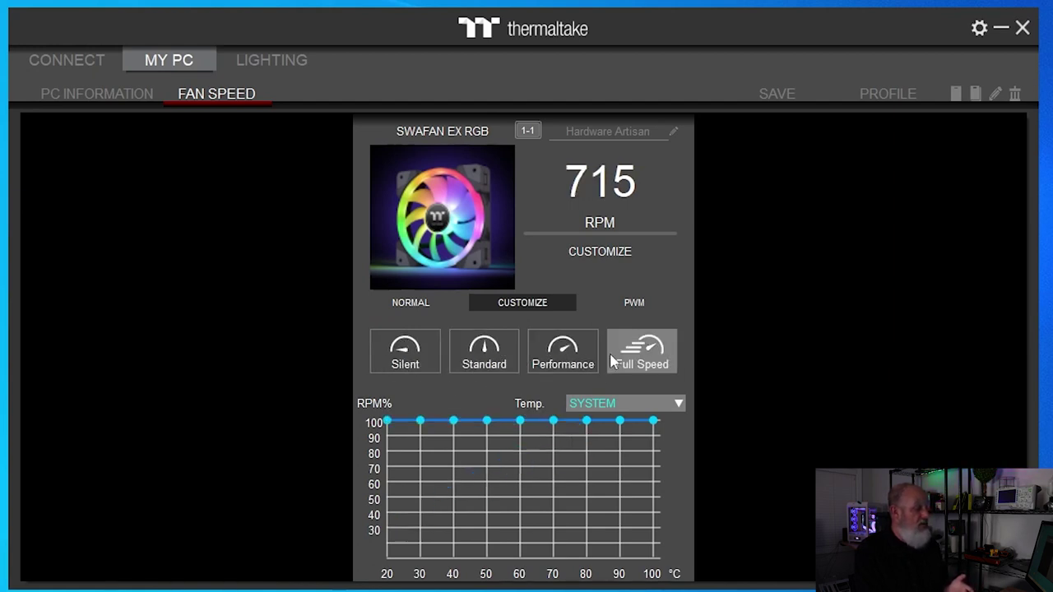
{"action": "left_click", "coordinate": [404, 365]}
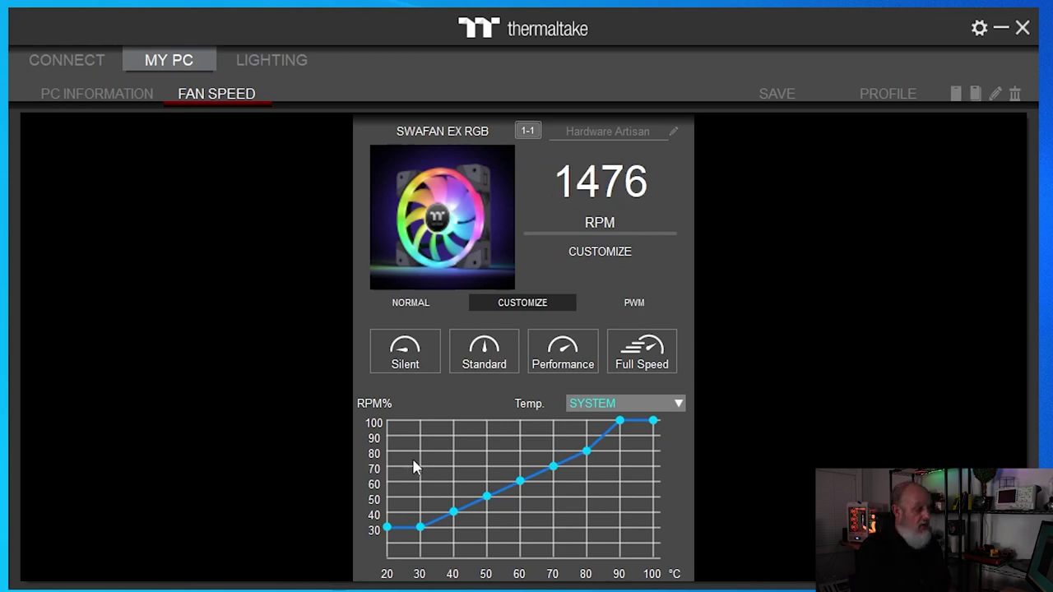
Step: Reshape the fan curve to about 87% at 60 and 80 °C and 60% at 70 °C, and base it on the GPU temperature
{"action": "left_click_drag", "start_coordinate": [453, 511], "coordinate": [587, 439]}
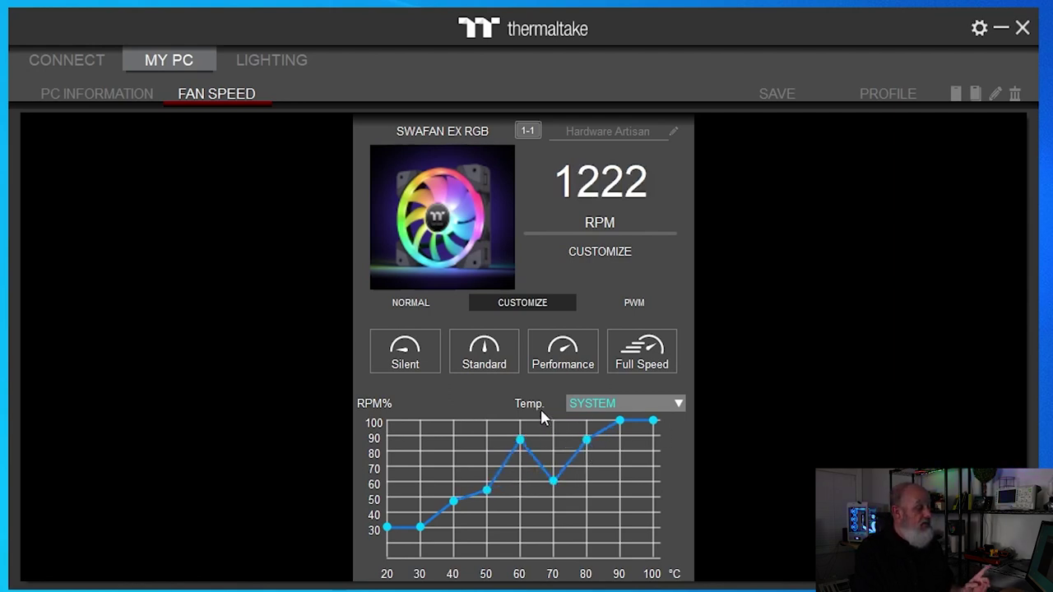
{"action": "left_click", "coordinate": [618, 403]}
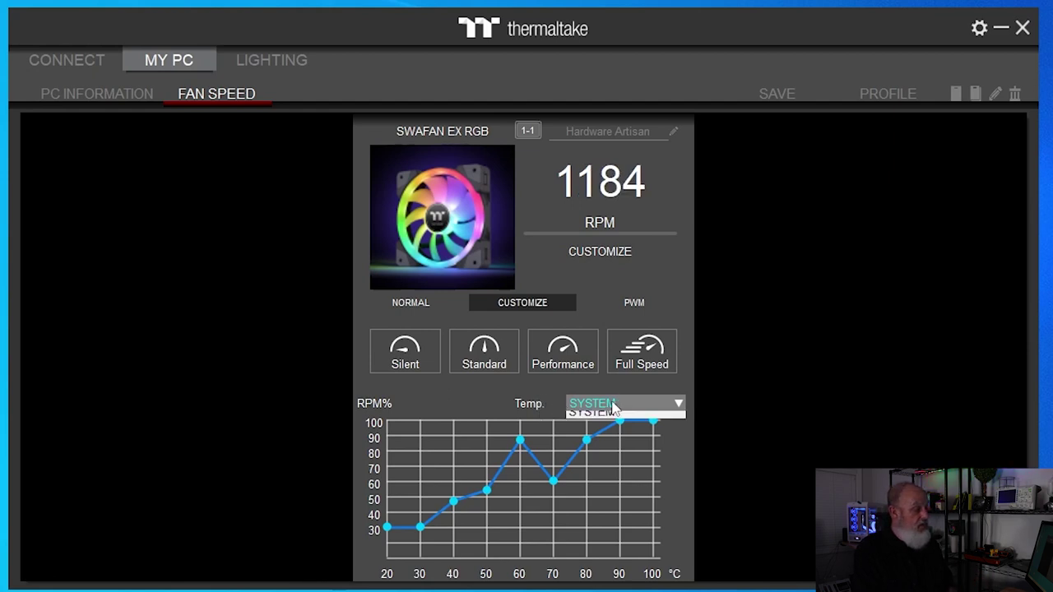
{"action": "left_click", "coordinate": [585, 418]}
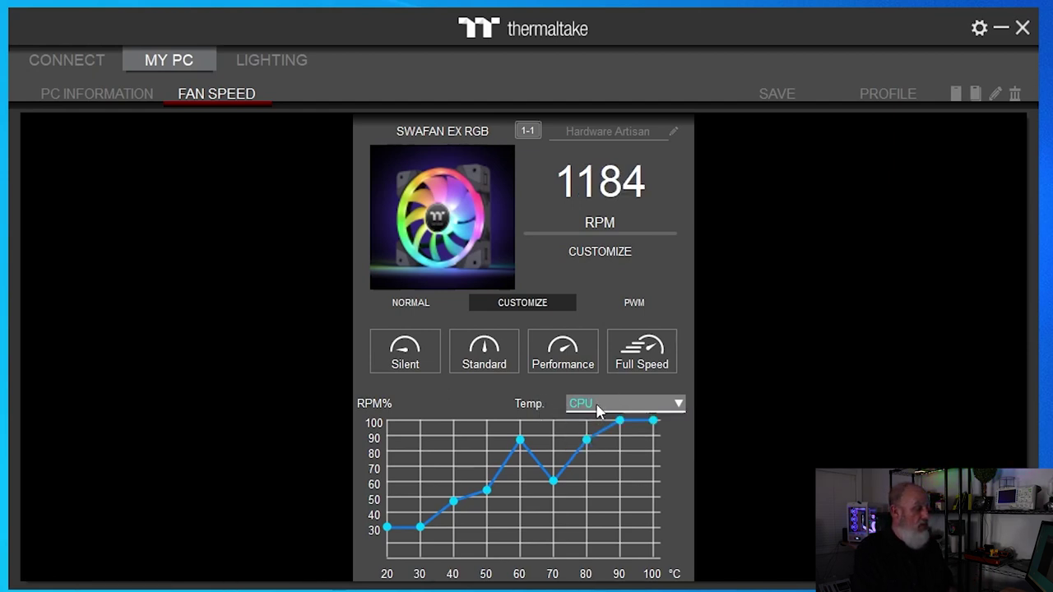
{"action": "left_click", "coordinate": [600, 405]}
{"action": "left_click", "coordinate": [596, 428]}
{"action": "left_click", "coordinate": [548, 418]}
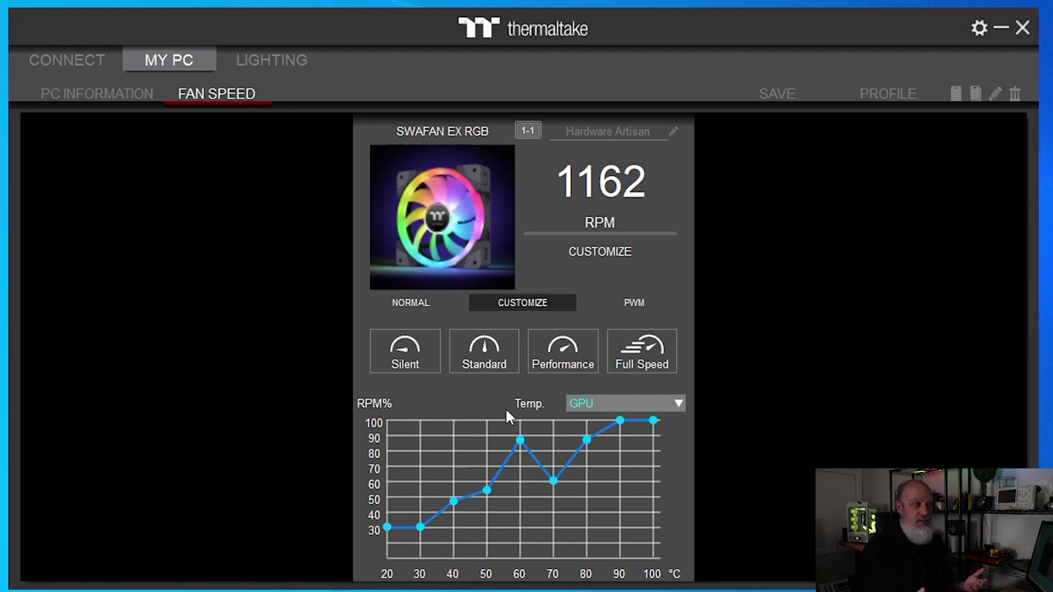
Step: Try PWM mode on the SWAFAN EX RGB fan 1-1 at 50% and 80%, and return the fan to Customize mode
{"action": "left_click", "coordinate": [629, 303]}
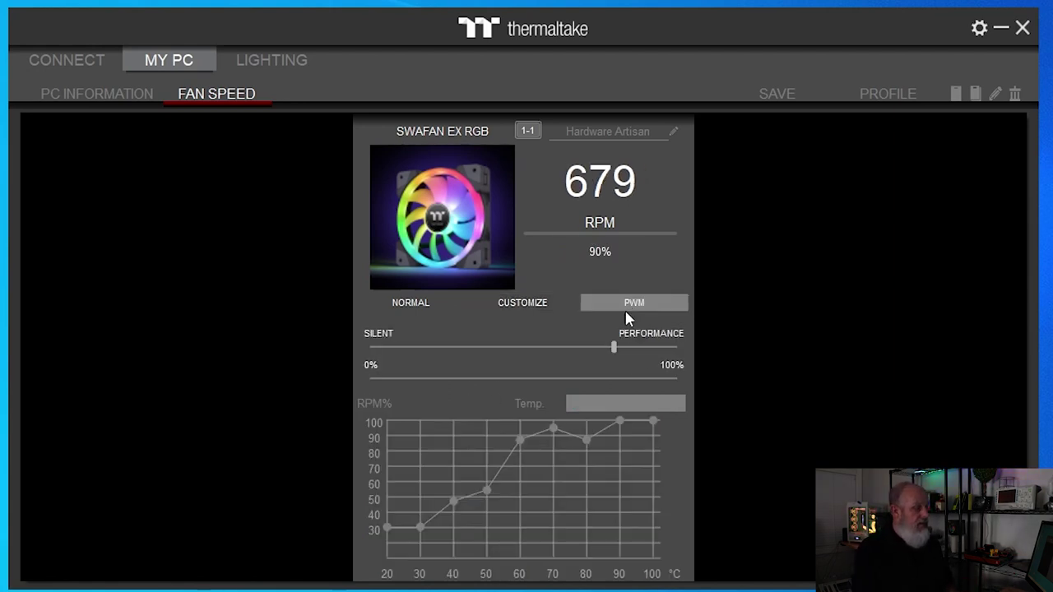
{"action": "left_click_drag", "start_coordinate": [612, 348], "coordinate": [388, 367]}
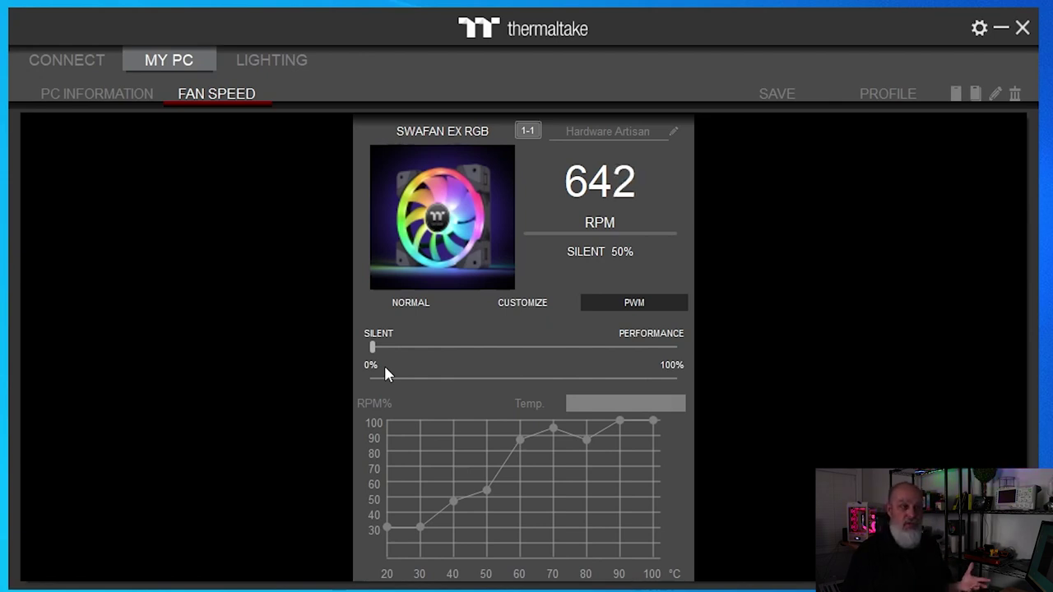
{"action": "left_click_drag", "start_coordinate": [374, 348], "coordinate": [531, 351]}
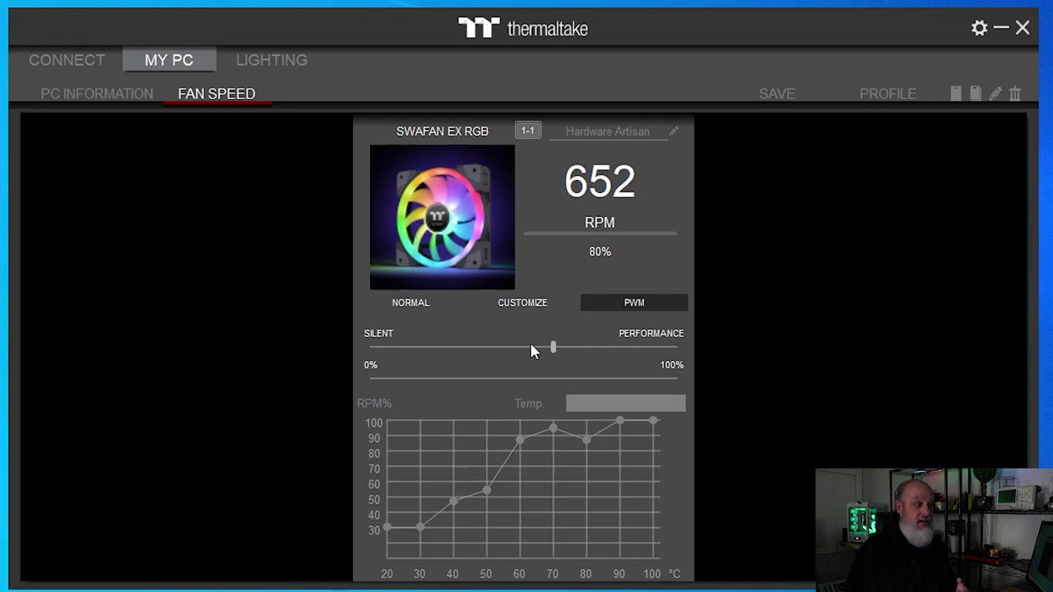
{"action": "left_click", "coordinate": [522, 302]}
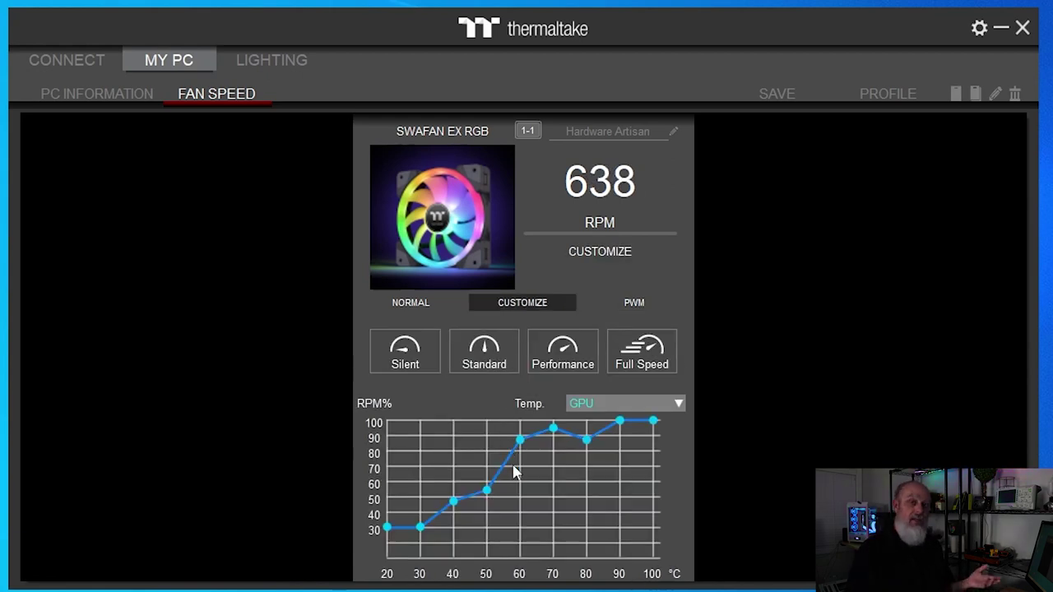
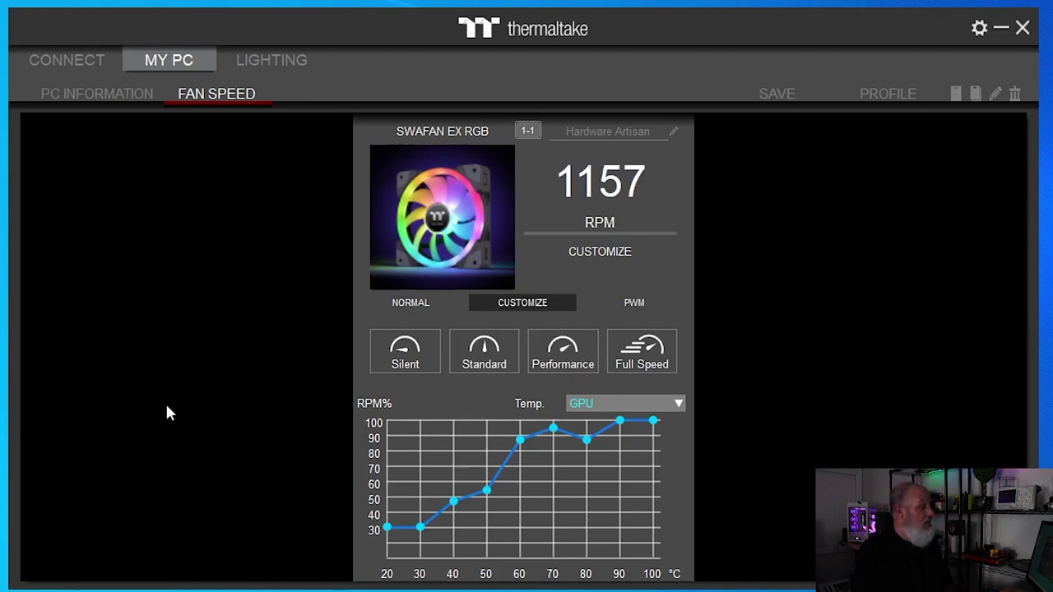
Step: Return to the fan overview, rename fan 1-1 as Front Fans, and save the fan speed settings
{"action": "left_click", "coordinate": [257, 141]}
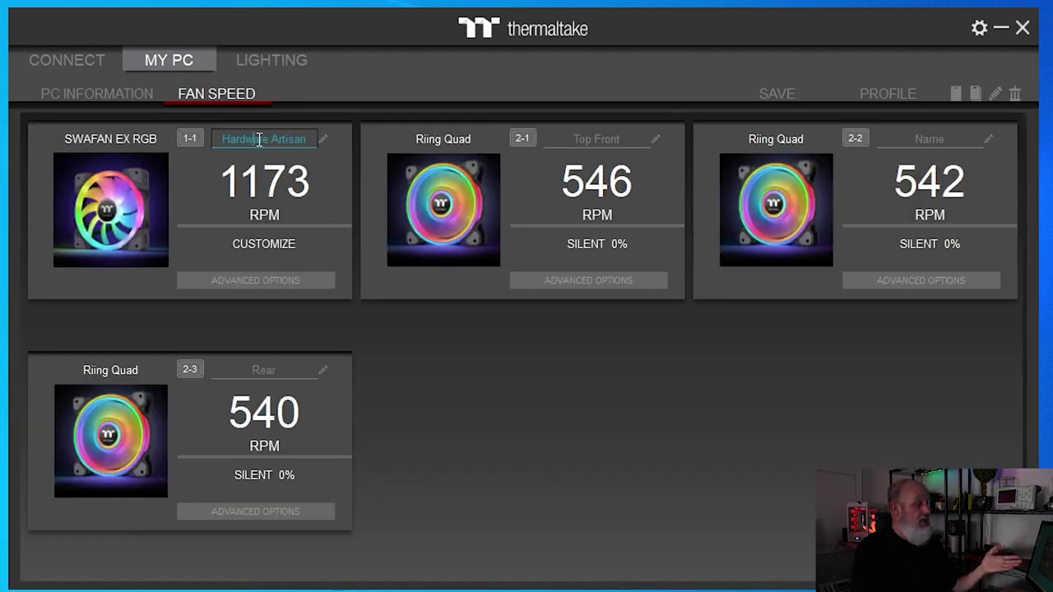
{"action": "double_click", "coordinate": [265, 140]}
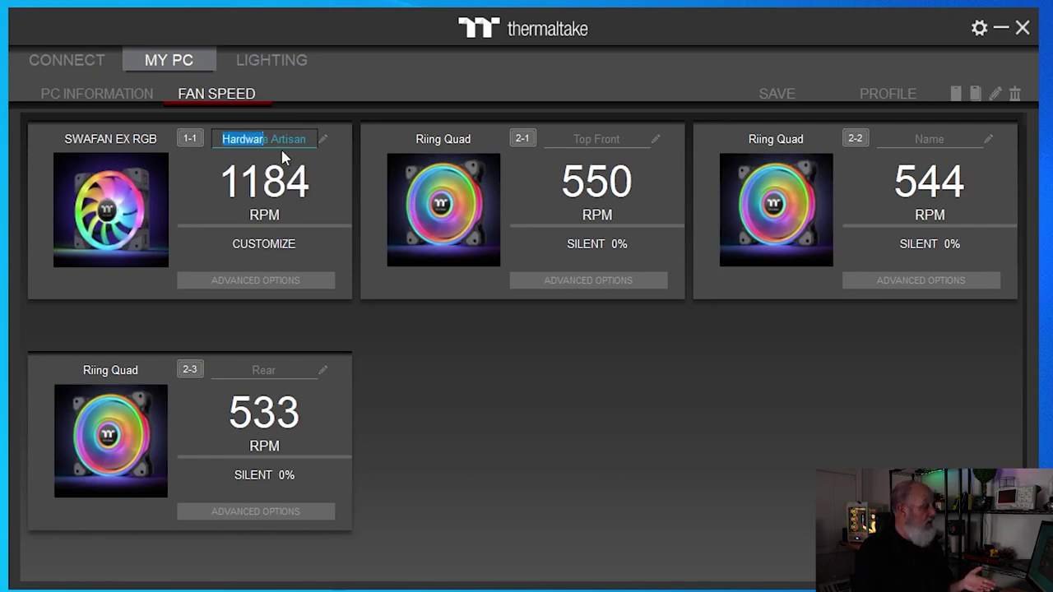
{"action": "left_click_drag", "start_coordinate": [307, 138], "coordinate": [216, 138]}
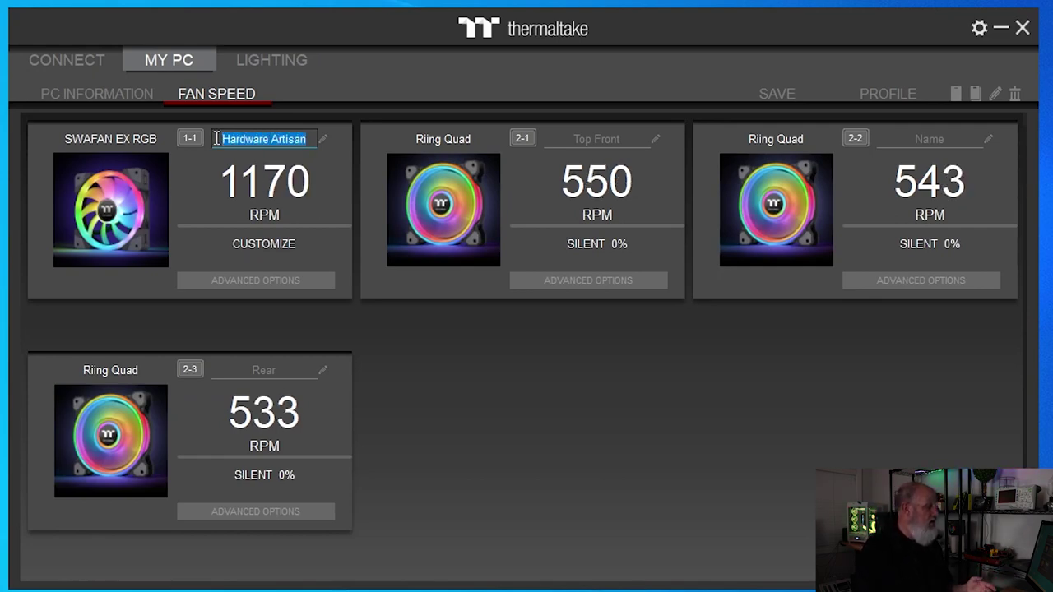
{"action": "type", "text": "Front Fans"}
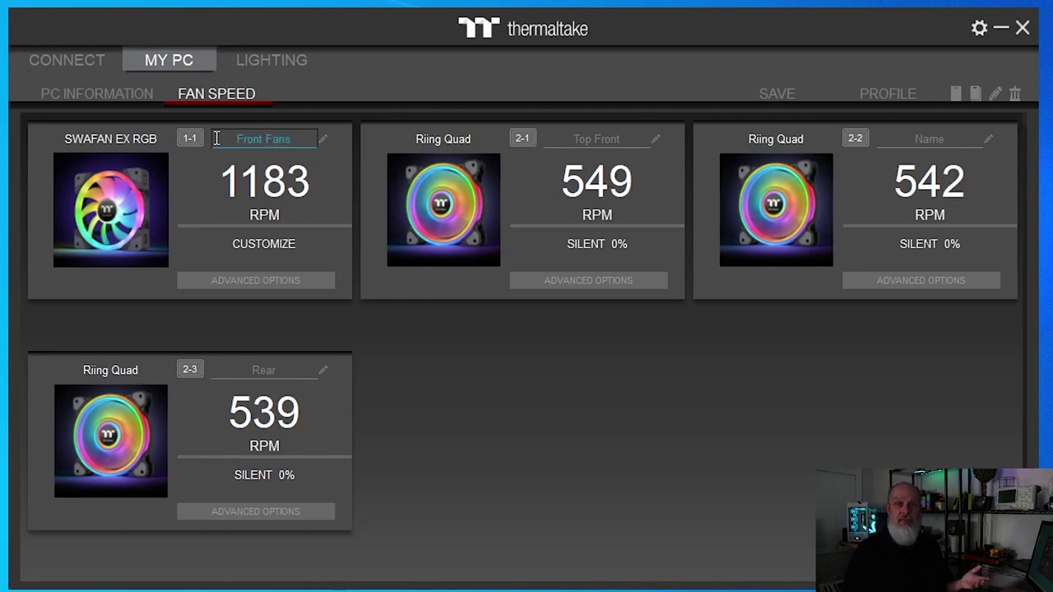
{"action": "key", "text": "Return"}
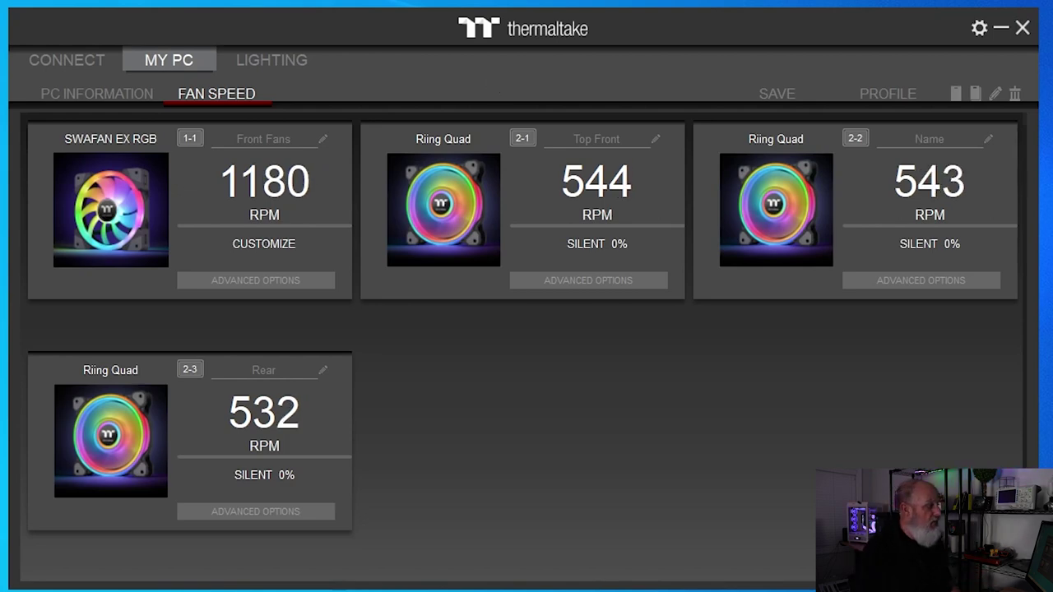
{"action": "left_click", "coordinate": [778, 96]}
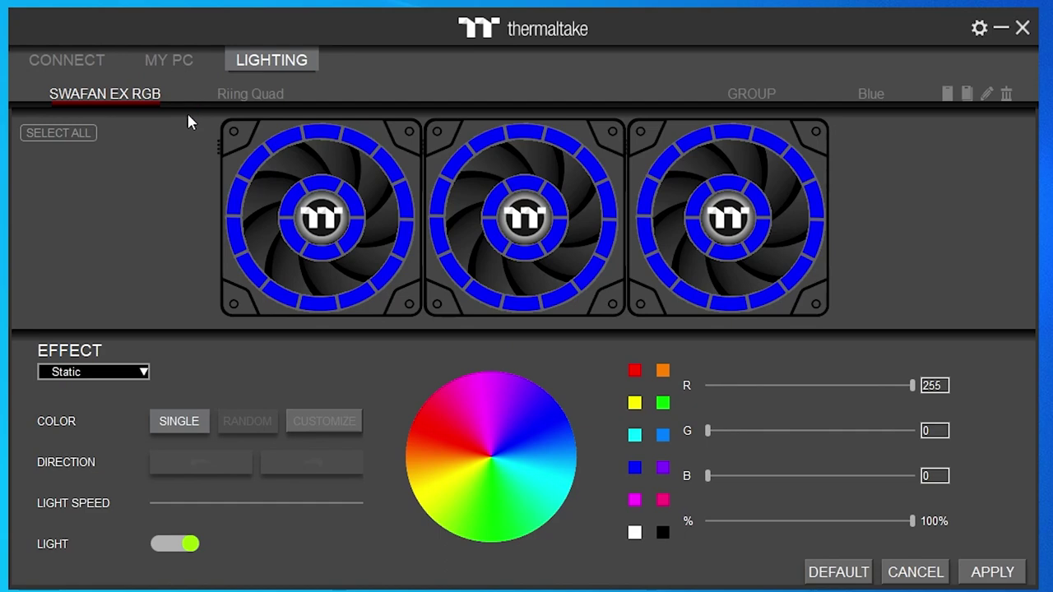
Step: Open the lighting settings of the Riing Quad and SWAFAN EX RGB fans in turn to compare them
{"action": "left_click", "coordinate": [241, 97]}
{"action": "left_click", "coordinate": [123, 103]}
{"action": "left_click", "coordinate": [220, 102]}
{"action": "left_click", "coordinate": [126, 102]}
{"action": "left_click", "coordinate": [239, 99]}
{"action": "left_click", "coordinate": [107, 97]}
Step: Examine which fan models are included in the lighting group and check the lighting profile selection
{"action": "left_click", "coordinate": [747, 96]}
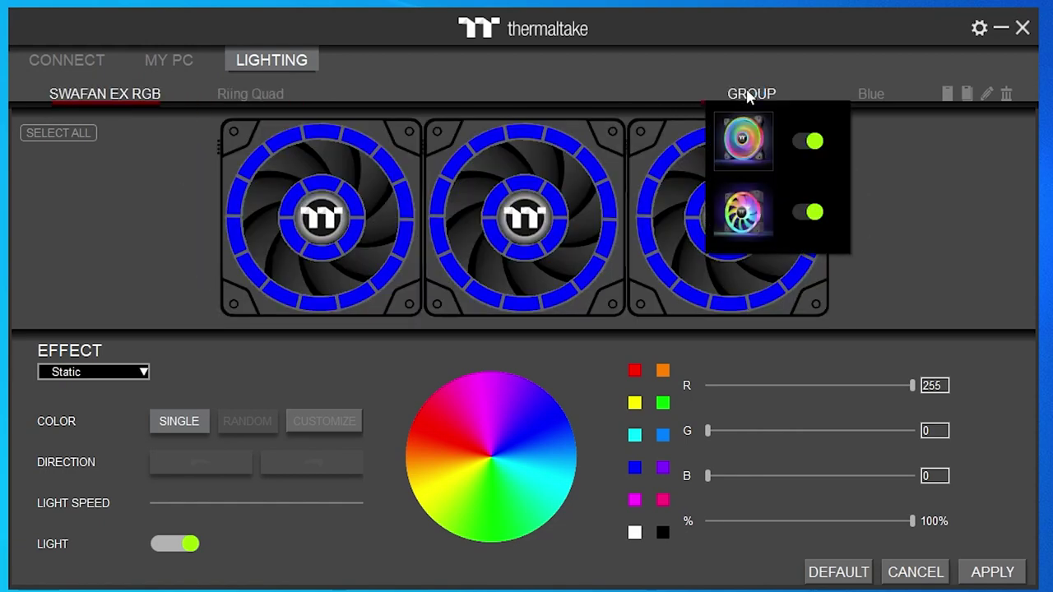
{"action": "left_click", "coordinate": [867, 94]}
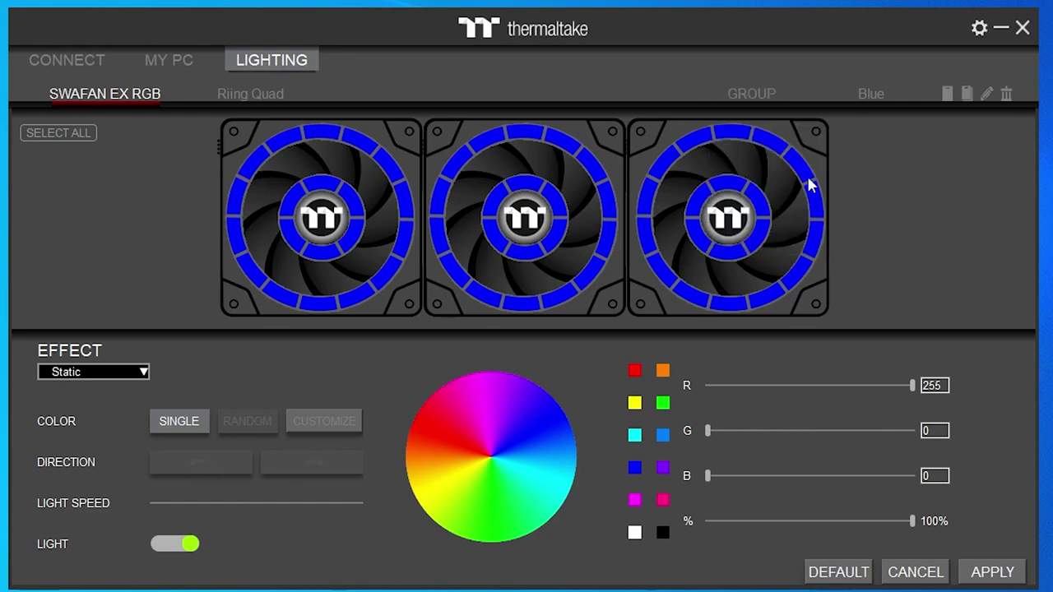
{"action": "mouse_move", "coordinate": [765, 97]}
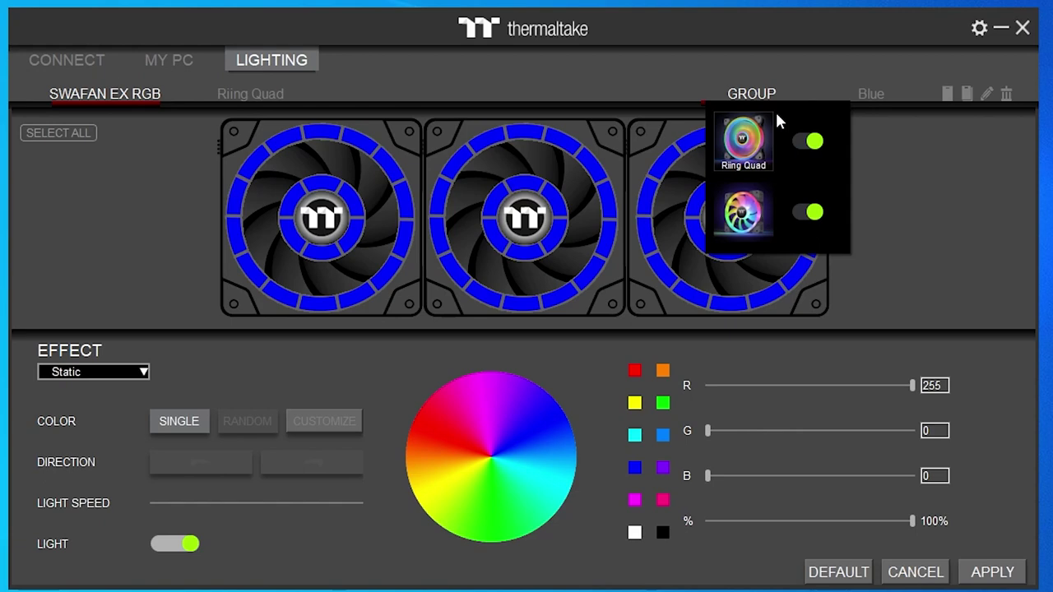
{"action": "left_click", "coordinate": [810, 216]}
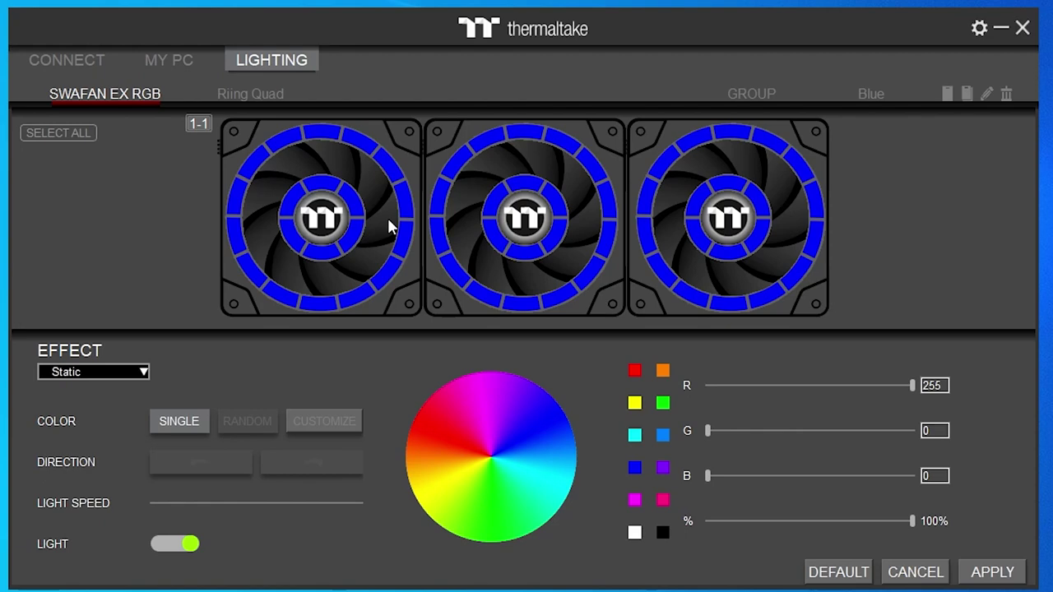
{"action": "left_click", "coordinate": [748, 97]}
{"action": "left_click", "coordinate": [752, 93]}
Step: Try selecting all SWAFAN EX RGB lights, the first fan's inner ring and the third fan, and cancel the lighting changes
{"action": "left_click", "coordinate": [78, 139]}
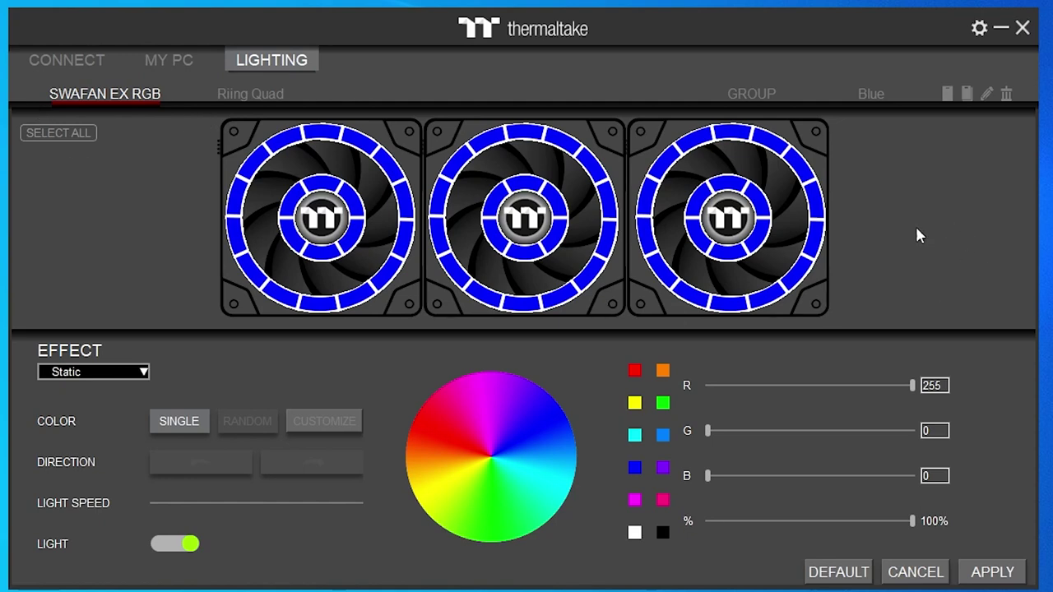
{"action": "left_click", "coordinate": [303, 250]}
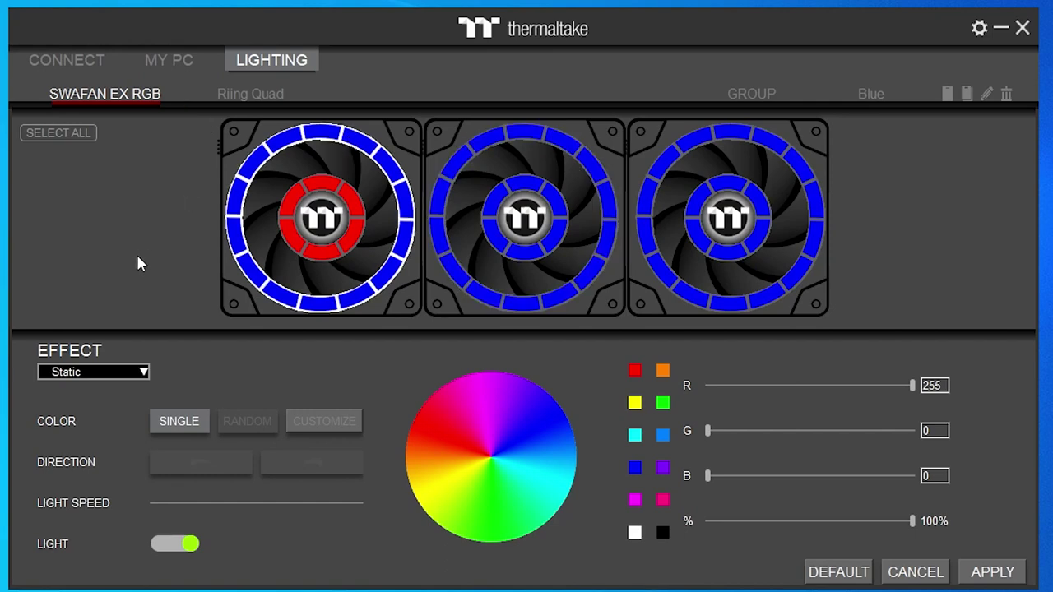
{"action": "left_click", "coordinate": [735, 221]}
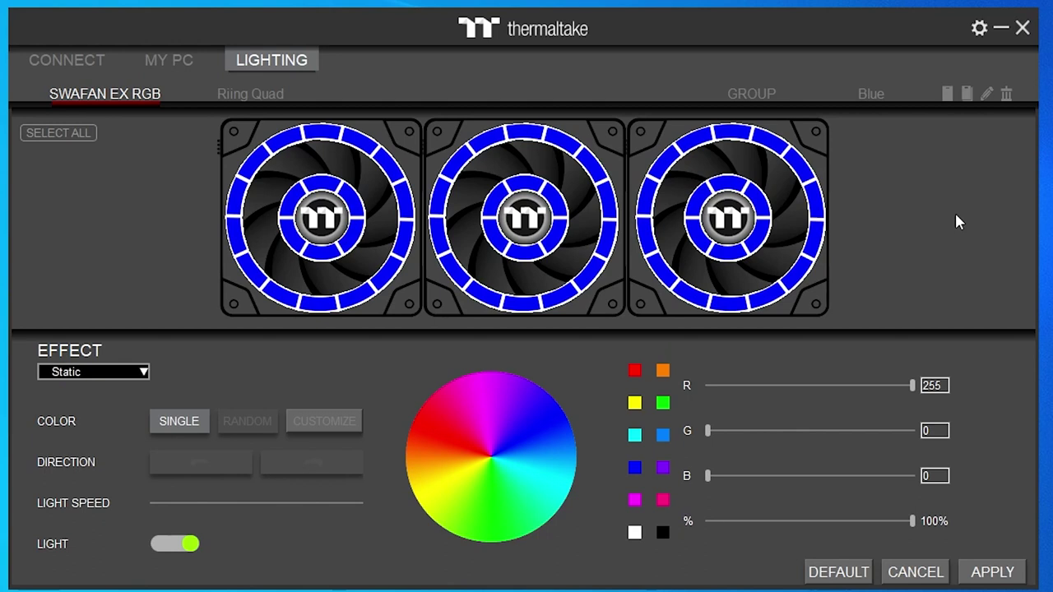
{"action": "left_click", "coordinate": [911, 579]}
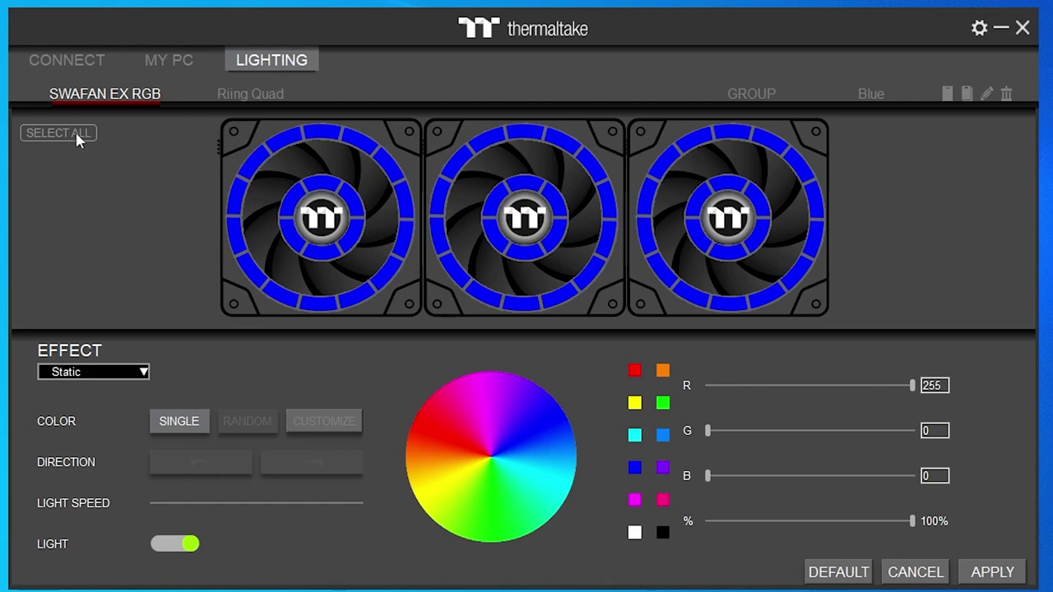
Step: Try selecting the first SWAFAN EX RGB fan's outer ring, its inner ring and the whole fan, and the second fan
{"action": "left_click", "coordinate": [237, 238]}
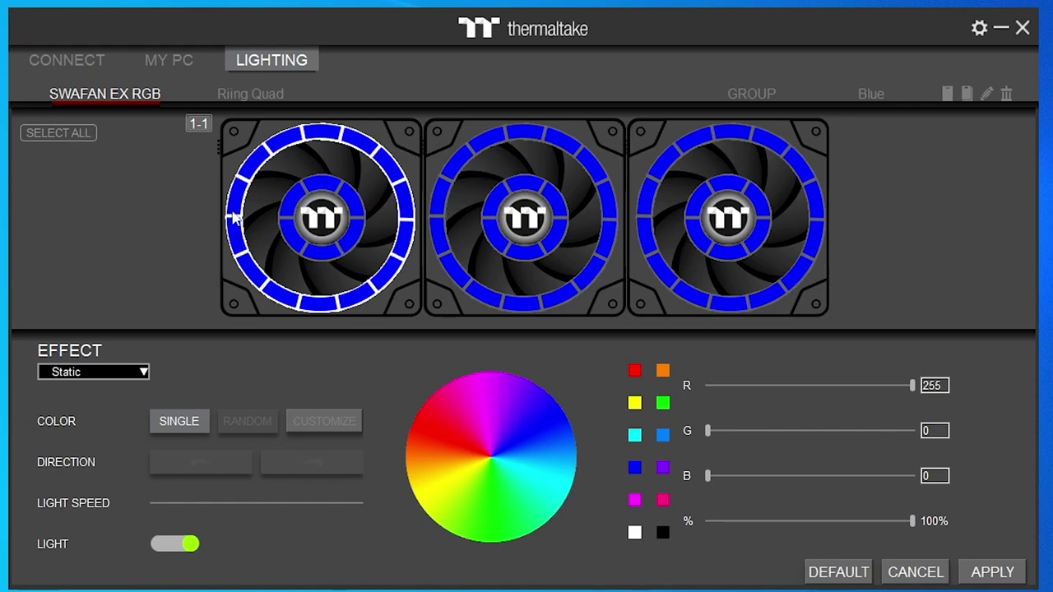
{"action": "left_click", "coordinate": [329, 251]}
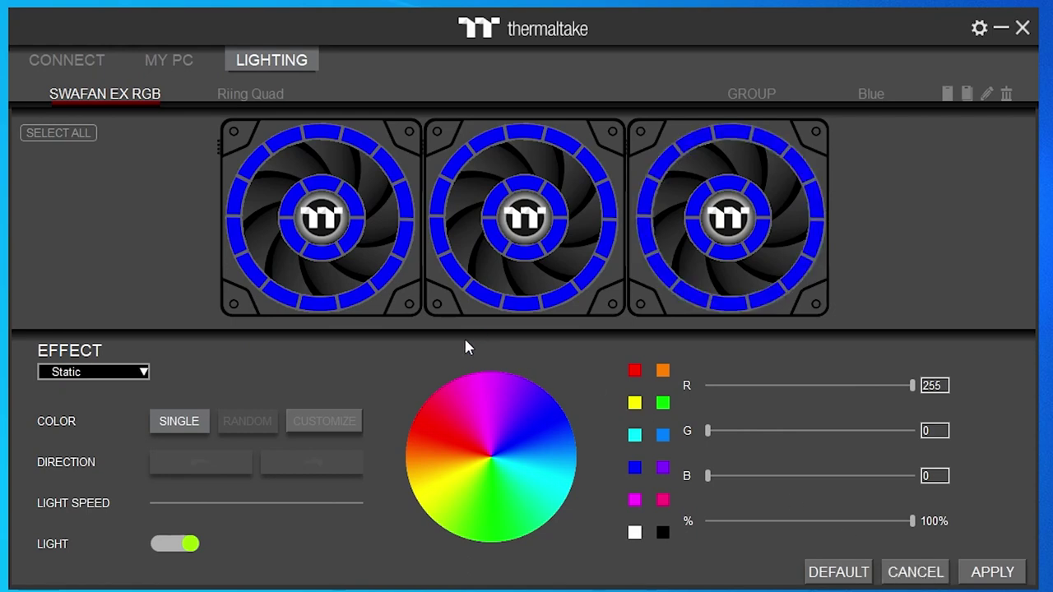
{"action": "left_click", "coordinate": [326, 233]}
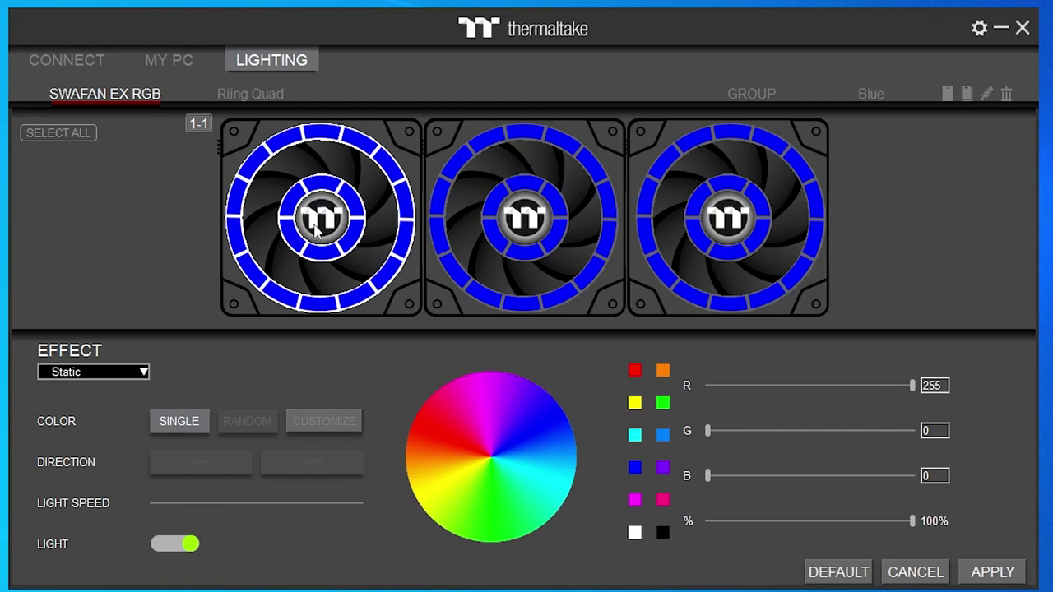
{"action": "left_click", "coordinate": [525, 234]}
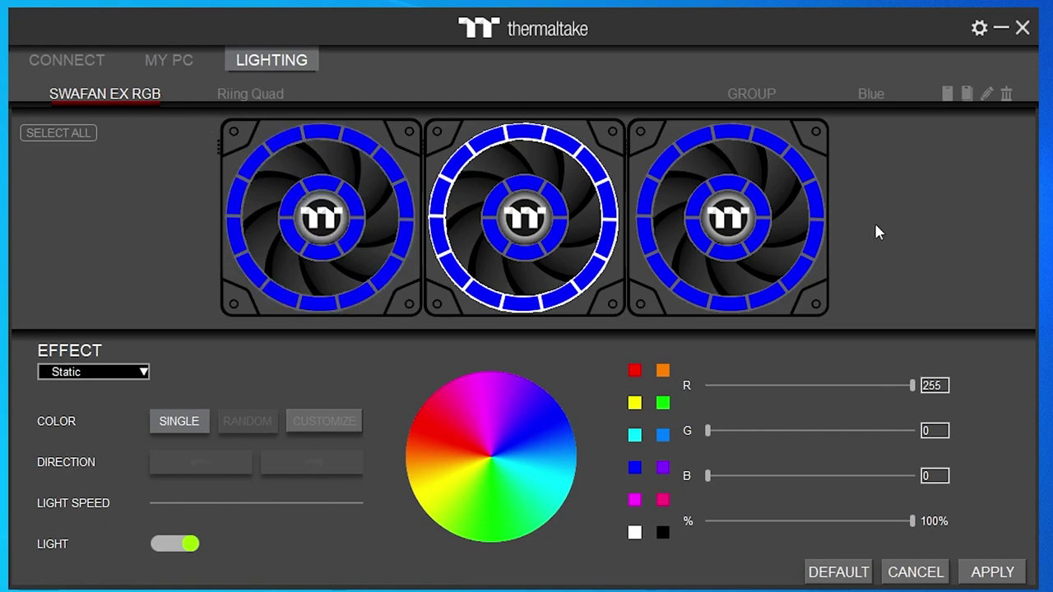
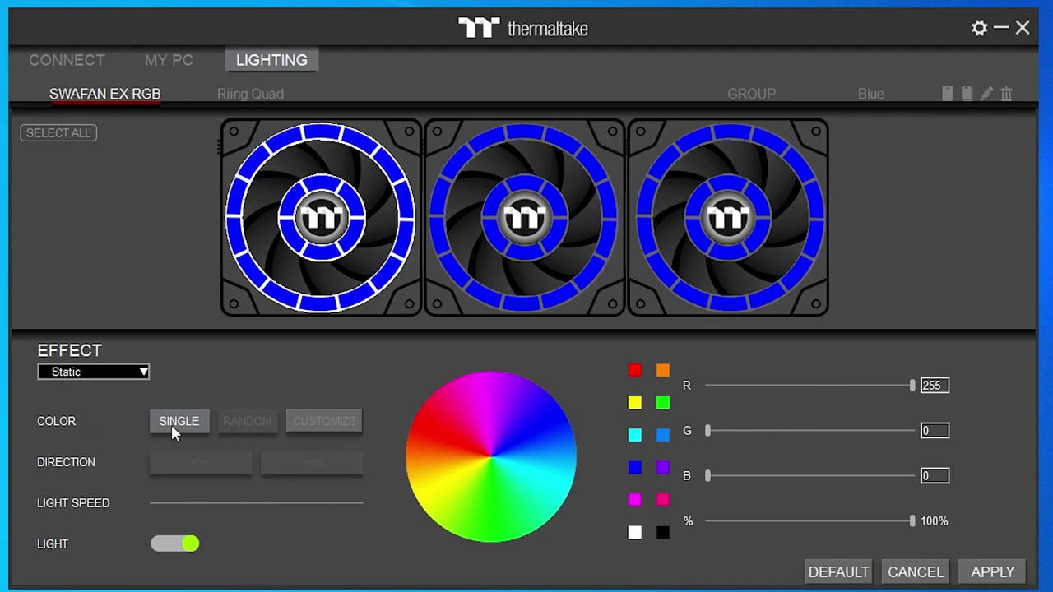
Step: Try several static colors on the first SWAFAN EX RGB fan, including purple and yellow, and apply magenta to both rings
{"action": "left_click", "coordinate": [444, 436]}
{"action": "left_click", "coordinate": [499, 400]}
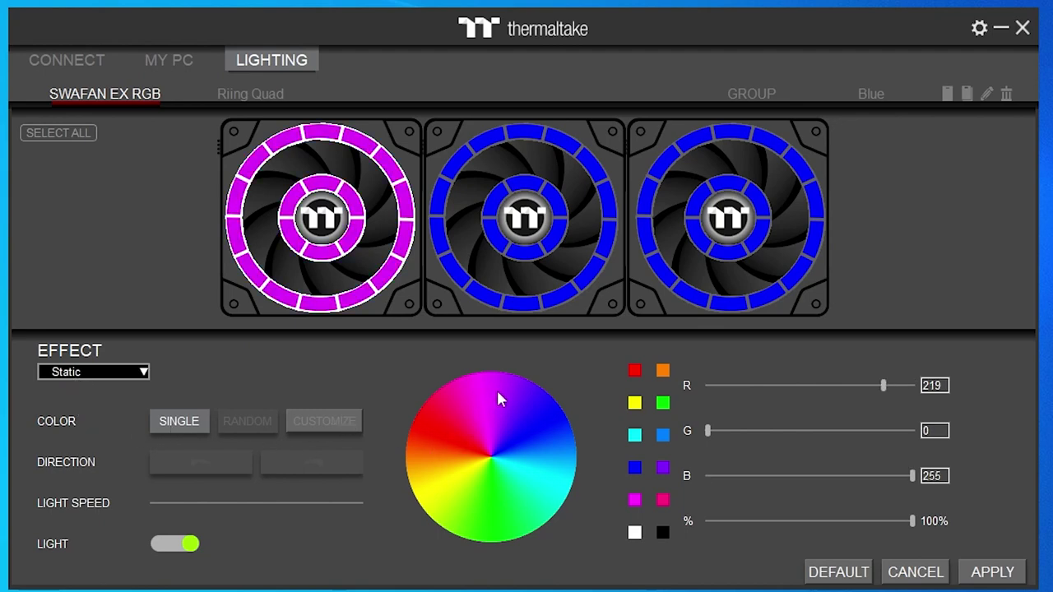
{"action": "left_click", "coordinate": [549, 426]}
{"action": "left_click", "coordinate": [434, 499]}
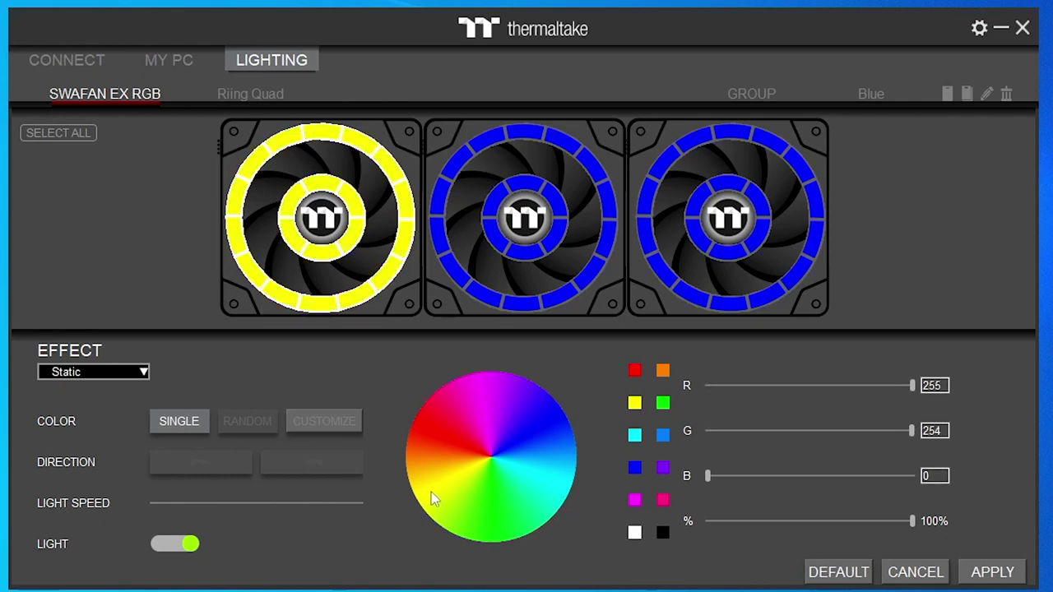
{"action": "left_click", "coordinate": [485, 408]}
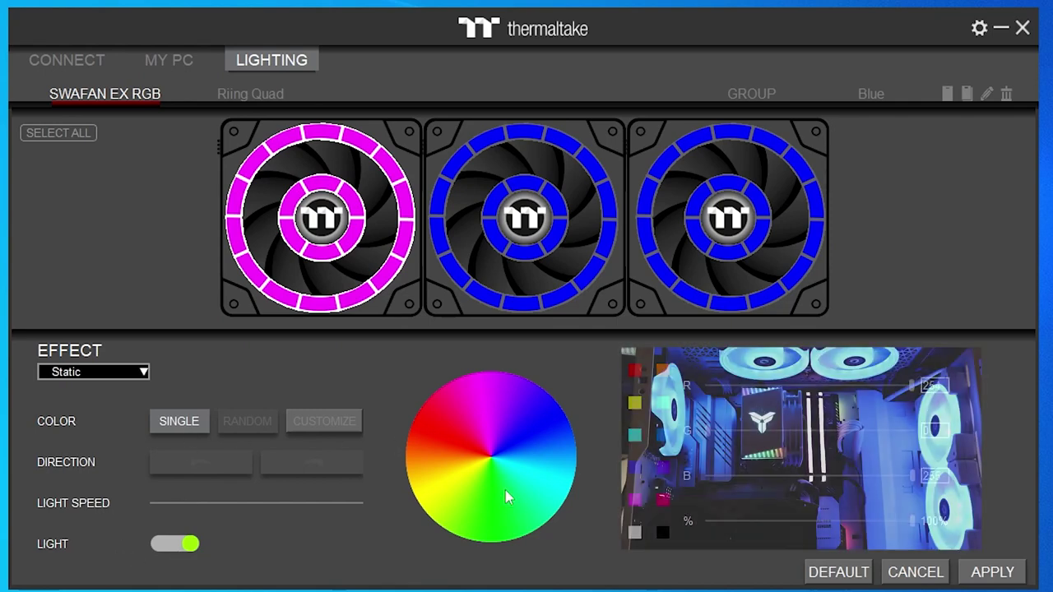
{"action": "left_click", "coordinate": [987, 574]}
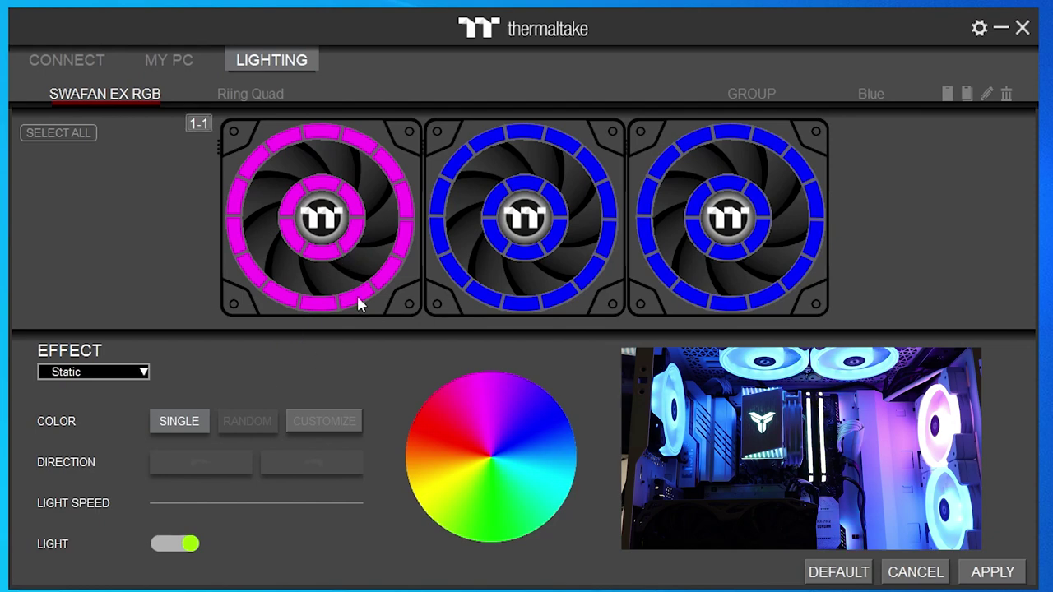
Step: Recolor both rings of the first SWAFAN EX RGB fan yellow-green with the Static effect and apply it
{"action": "left_click", "coordinate": [336, 232]}
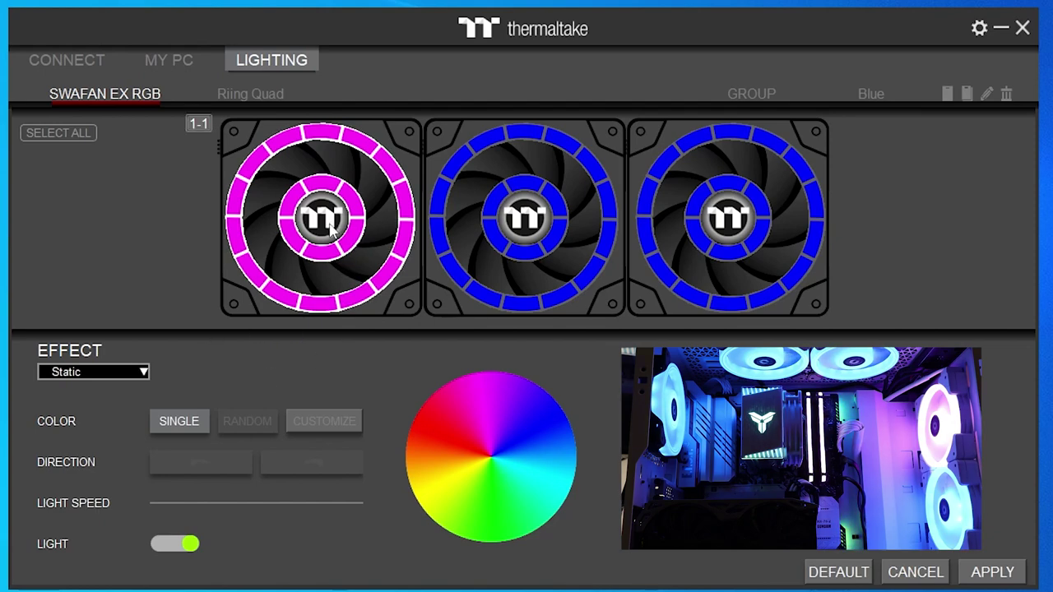
{"action": "left_click", "coordinate": [551, 425]}
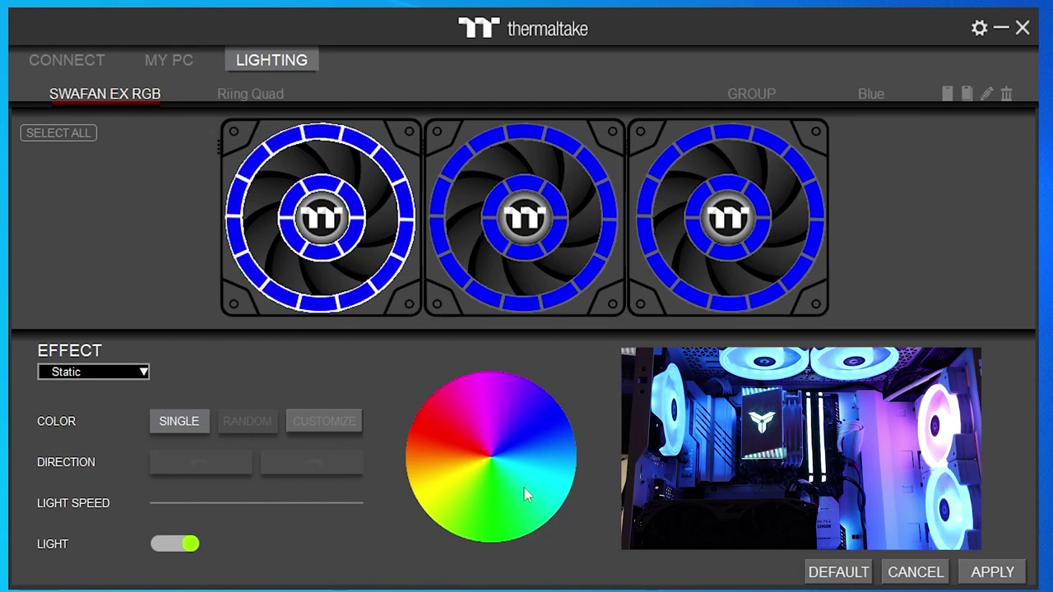
{"action": "left_click", "coordinate": [502, 521]}
{"action": "left_click", "coordinate": [440, 499]}
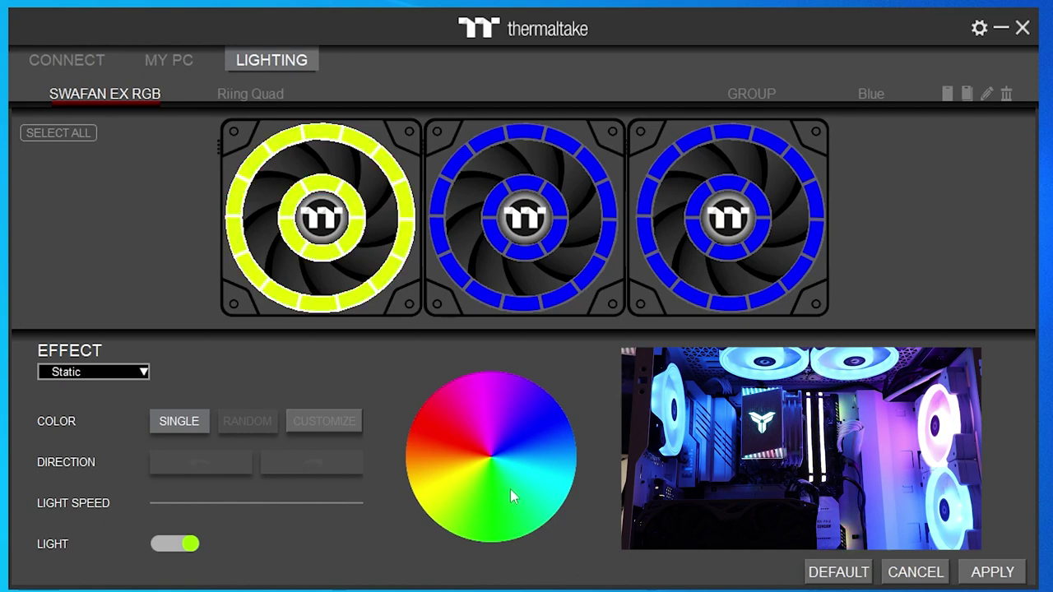
{"action": "left_click", "coordinate": [994, 577]}
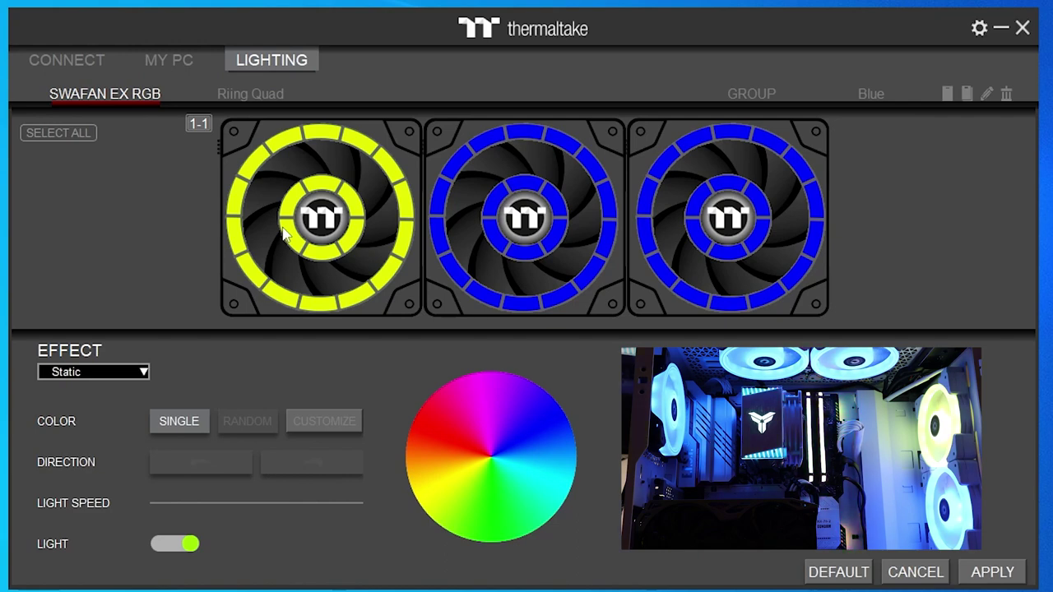
Step: Select the first fan's inner ring and review the available lighting effects
{"action": "left_click", "coordinate": [303, 271]}
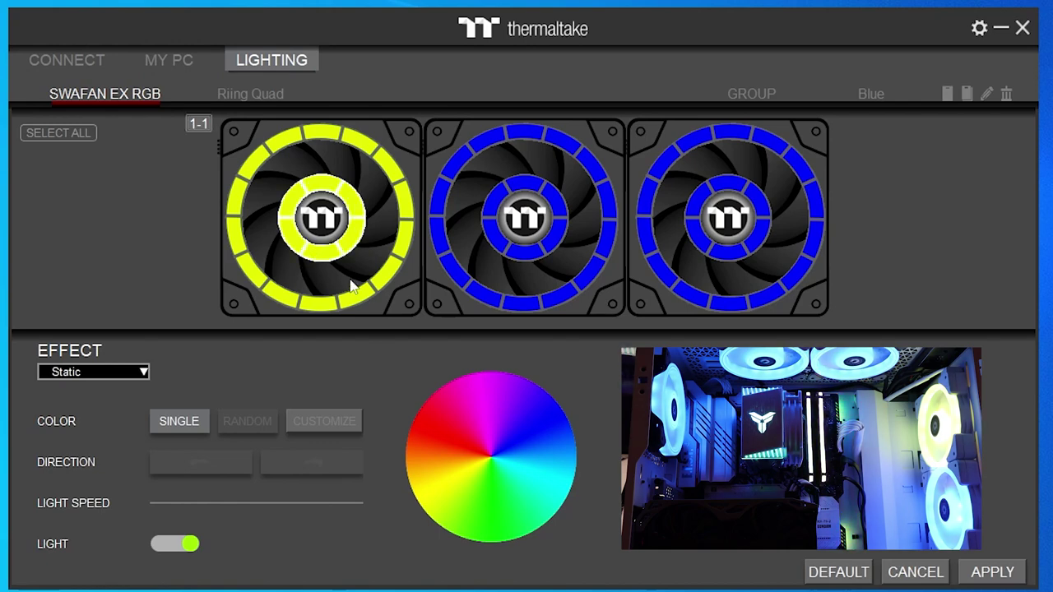
{"action": "left_click", "coordinate": [143, 372]}
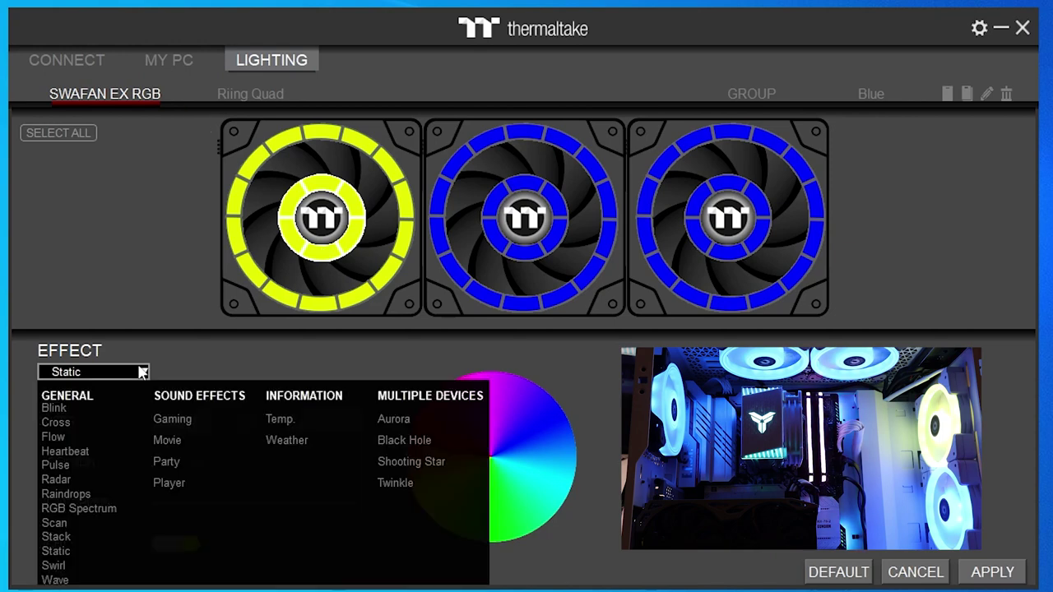
{"action": "left_click", "coordinate": [143, 372]}
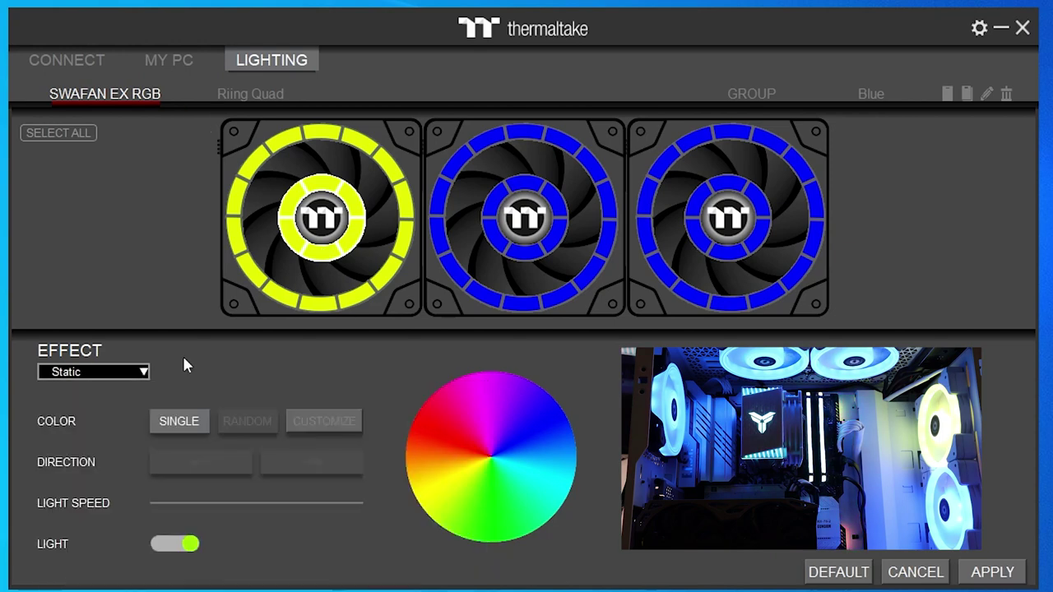
Step: Apply static red to the first SWAFAN EX RGB fan's inner ring, then recolor both of its rings blue and apply
{"action": "left_click", "coordinate": [441, 432]}
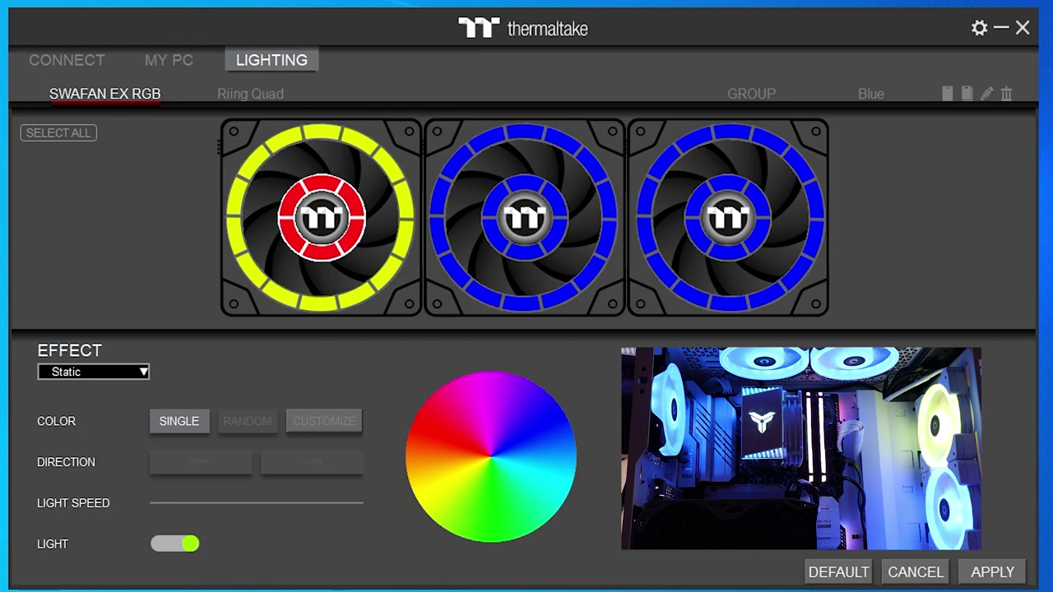
{"action": "left_click", "coordinate": [992, 576]}
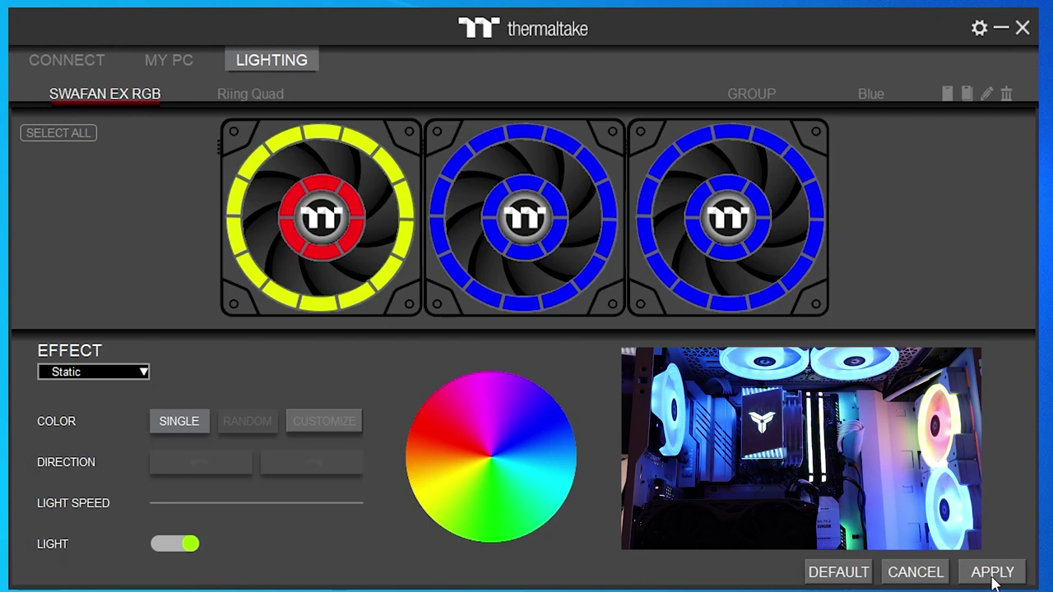
{"action": "left_click", "coordinate": [230, 271]}
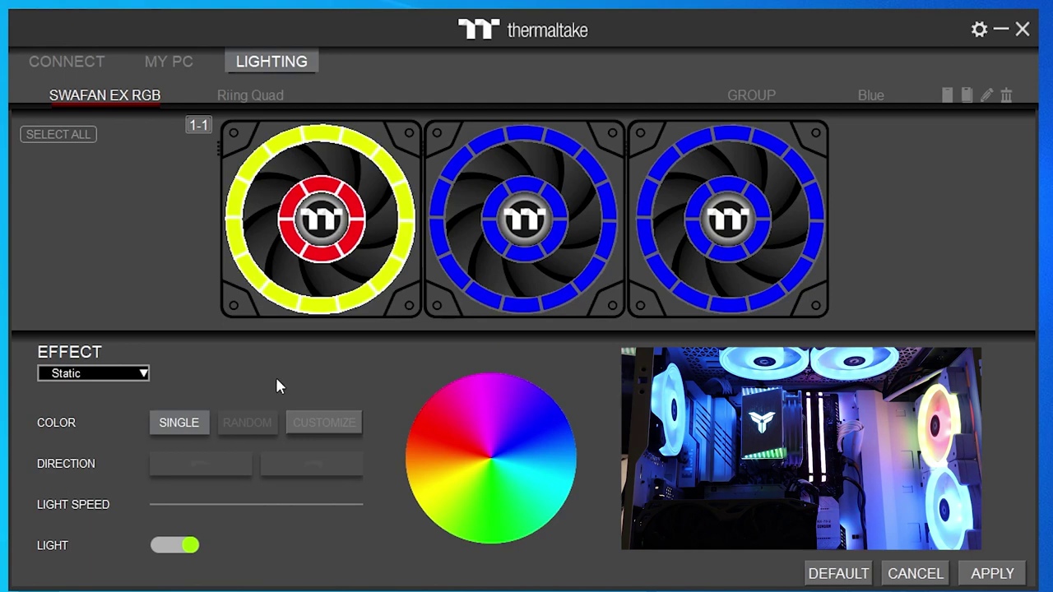
{"action": "left_click", "coordinate": [451, 445]}
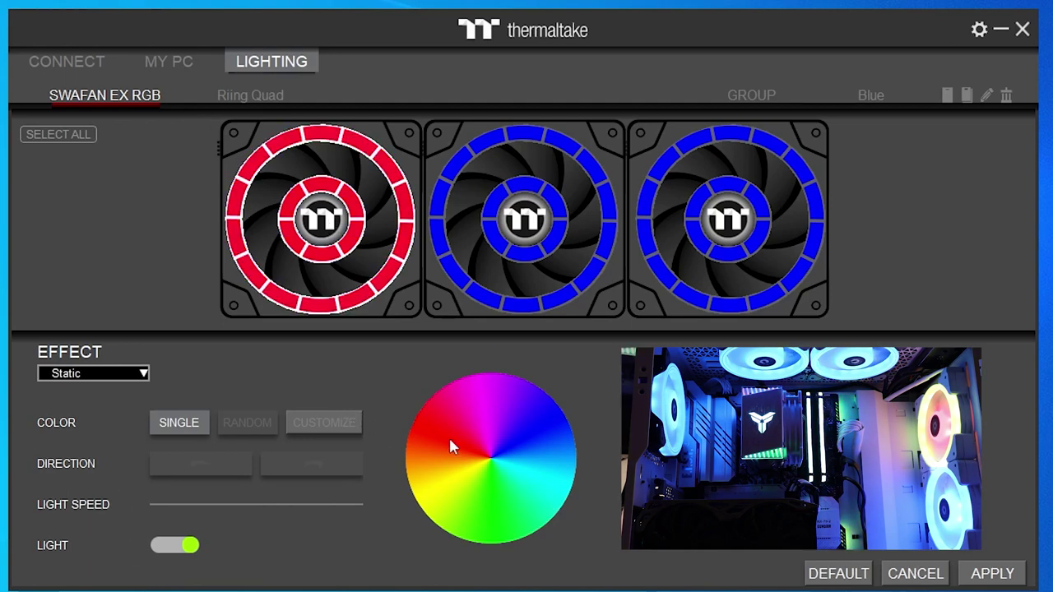
{"action": "left_click", "coordinate": [548, 416]}
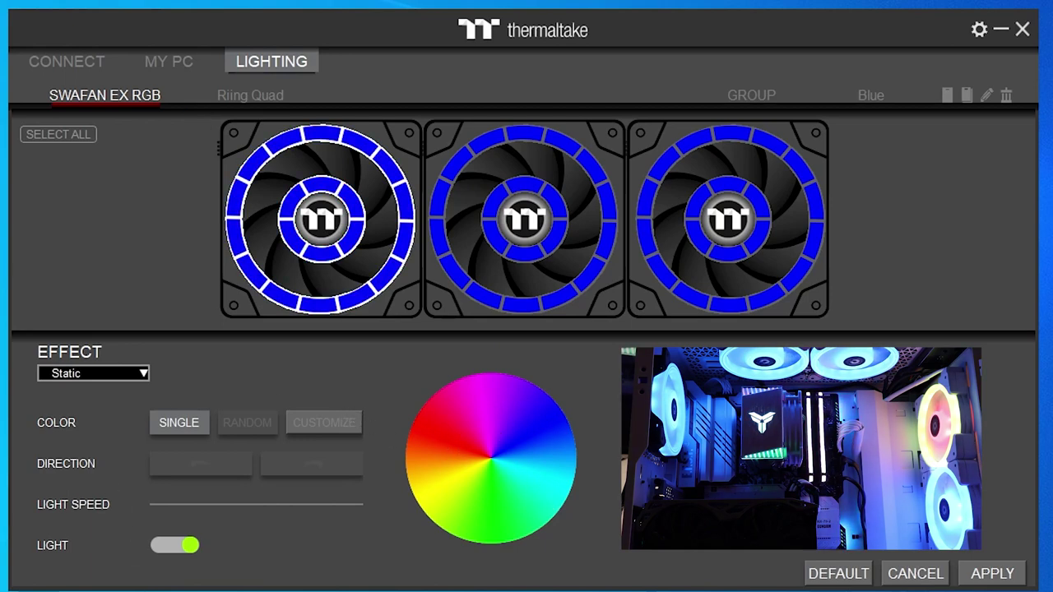
{"action": "left_click", "coordinate": [989, 573]}
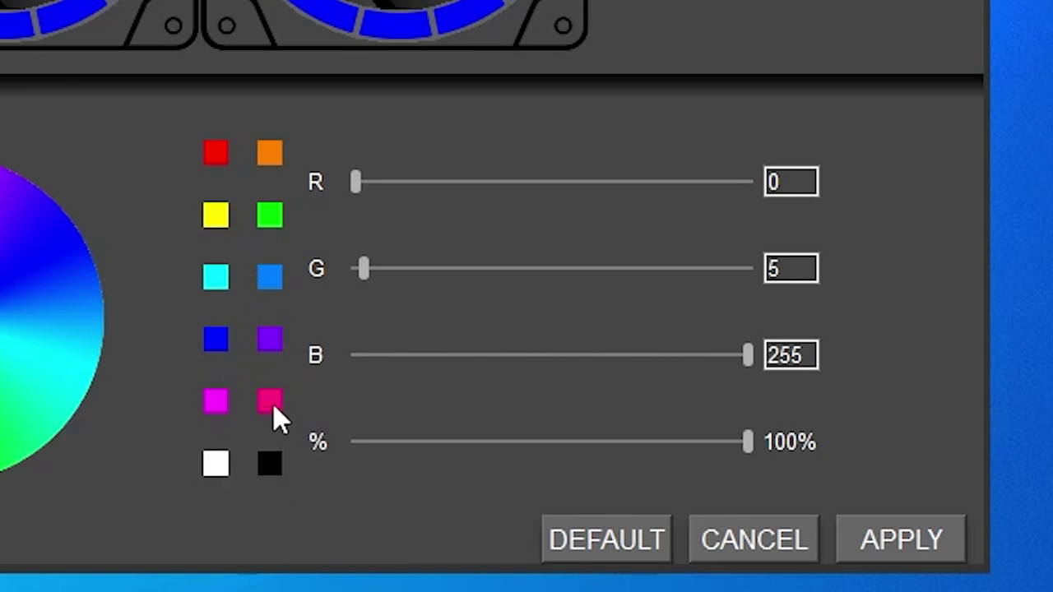
Step: Try mixing a custom color with the RGB sliders, setting red to 39 and green to 104, and try the brightness slider
{"action": "left_click_drag", "start_coordinate": [352, 187], "coordinate": [416, 201]}
{"action": "left_click", "coordinate": [387, 274]}
{"action": "left_click", "coordinate": [369, 267]}
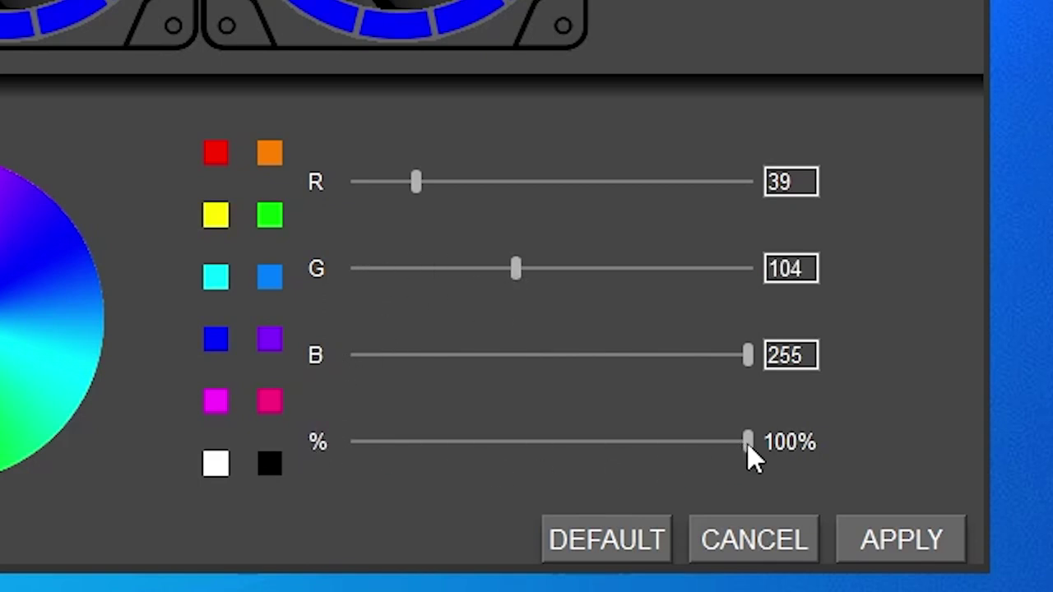
{"action": "left_click_drag", "start_coordinate": [747, 445], "coordinate": [847, 444]}
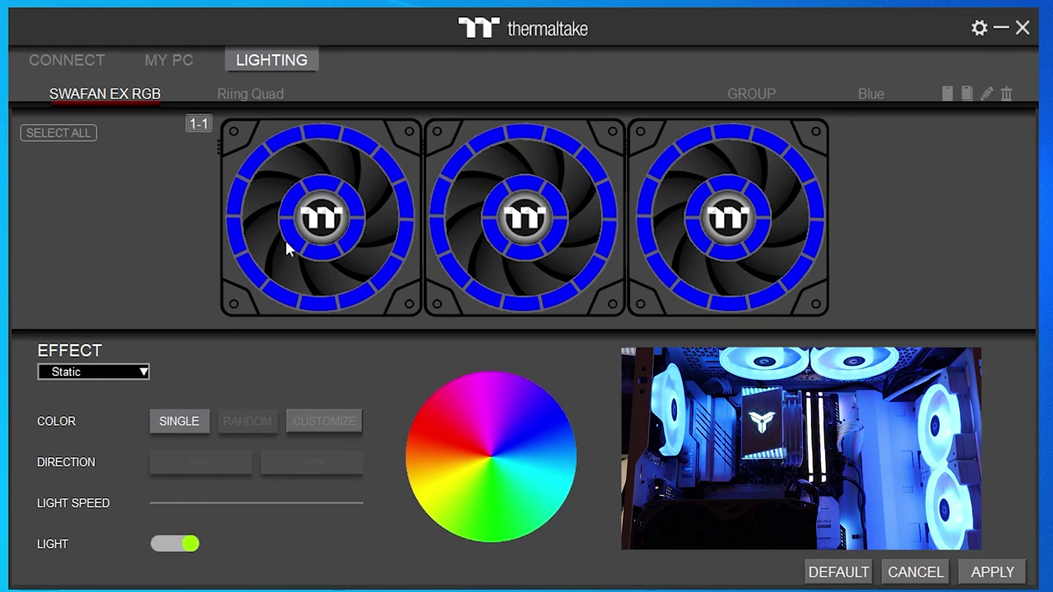
Step: Apply the Stack effect to both rings of the first SWAFAN EX RGB fan, first in red and then with random colors
{"action": "left_click", "coordinate": [230, 289]}
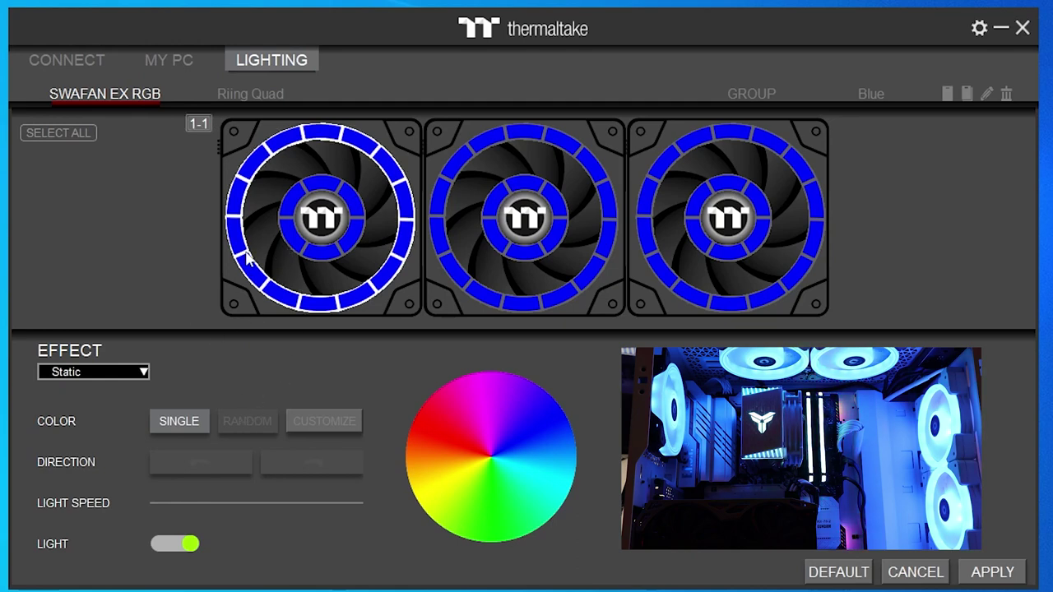
{"action": "left_click", "coordinate": [337, 223]}
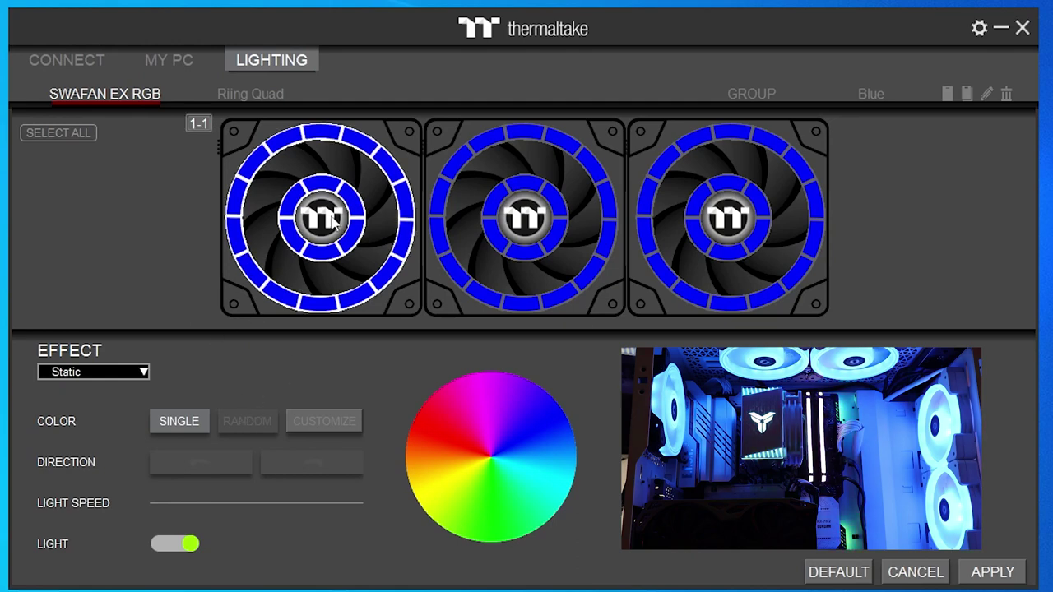
{"action": "left_click", "coordinate": [80, 374]}
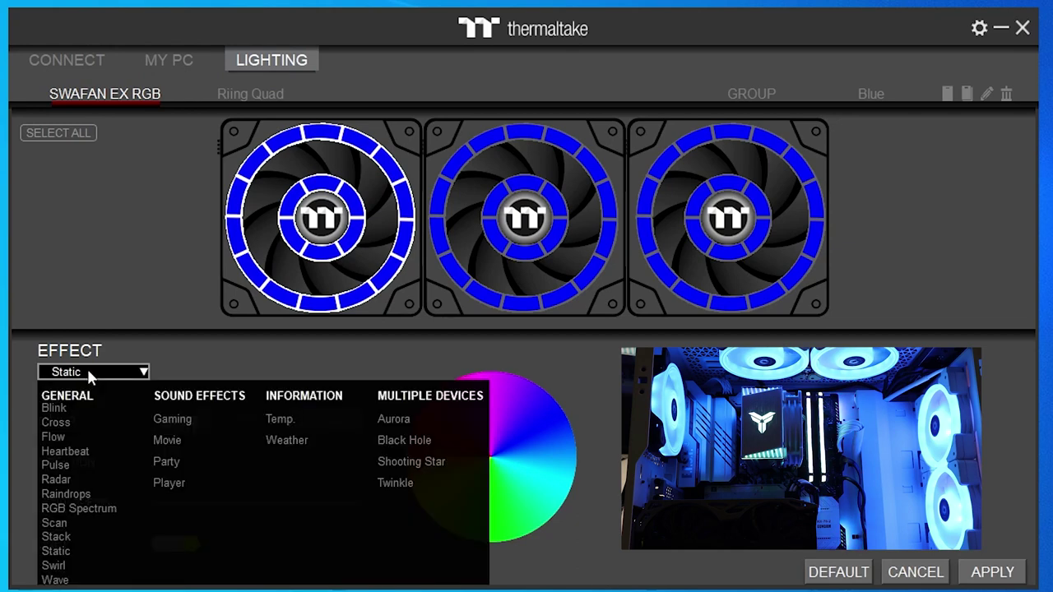
{"action": "left_click", "coordinate": [86, 539]}
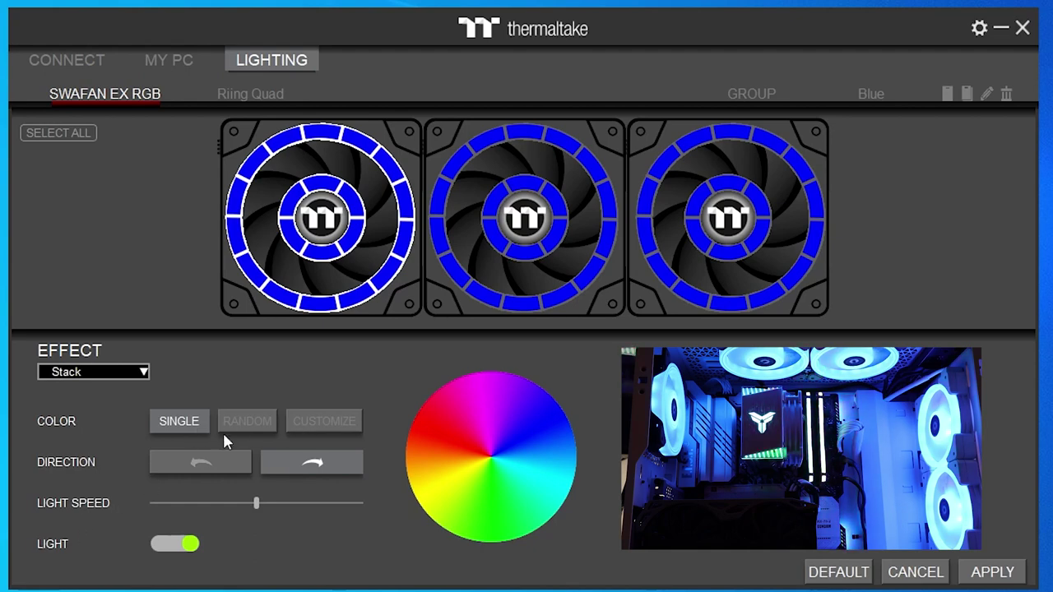
{"action": "left_click", "coordinate": [484, 400]}
{"action": "left_click", "coordinate": [449, 445]}
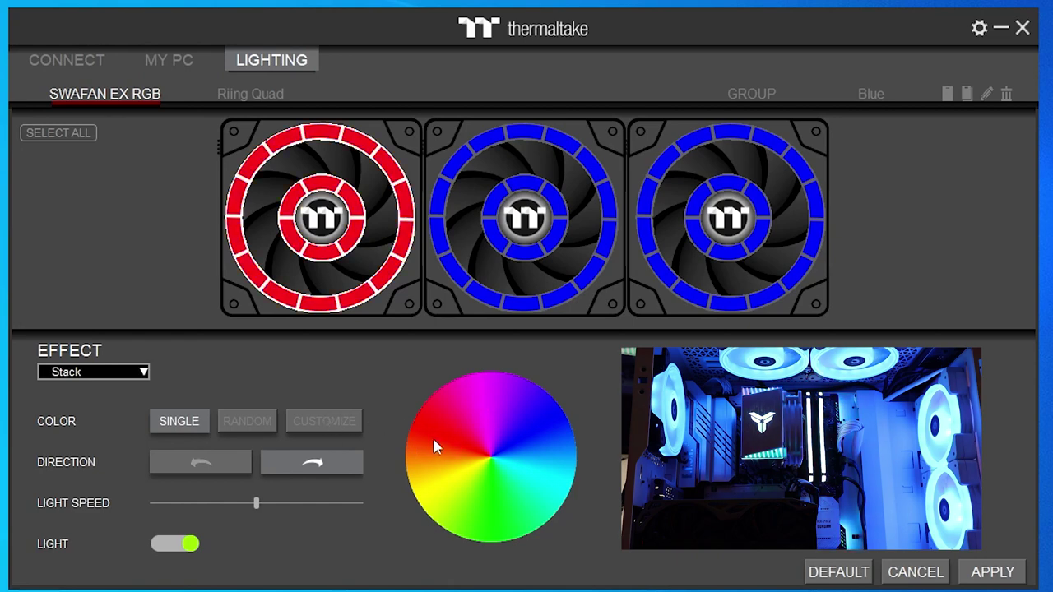
{"action": "left_click", "coordinate": [997, 577]}
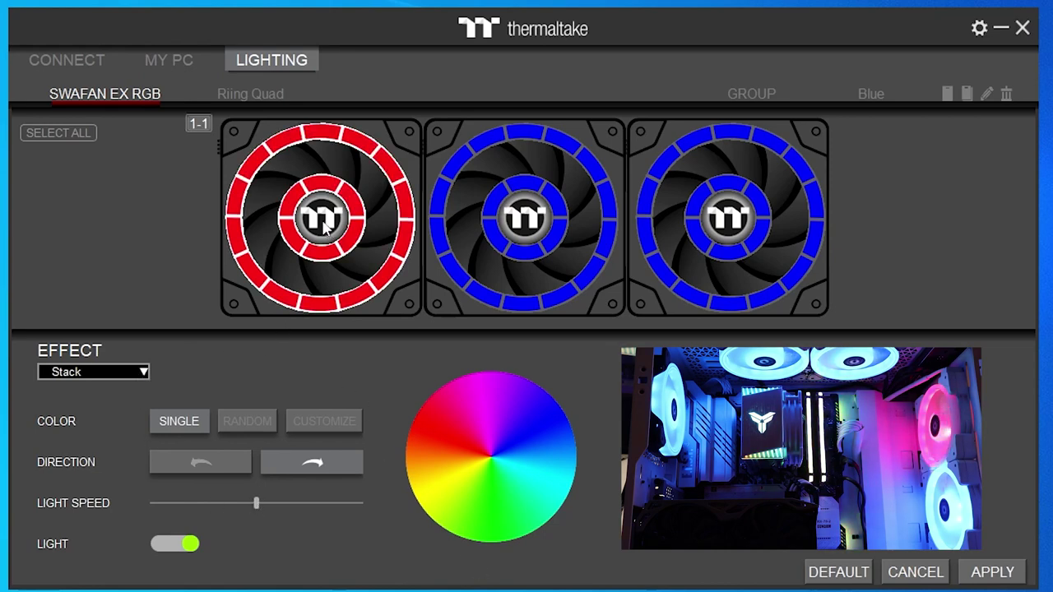
{"action": "left_click", "coordinate": [246, 422]}
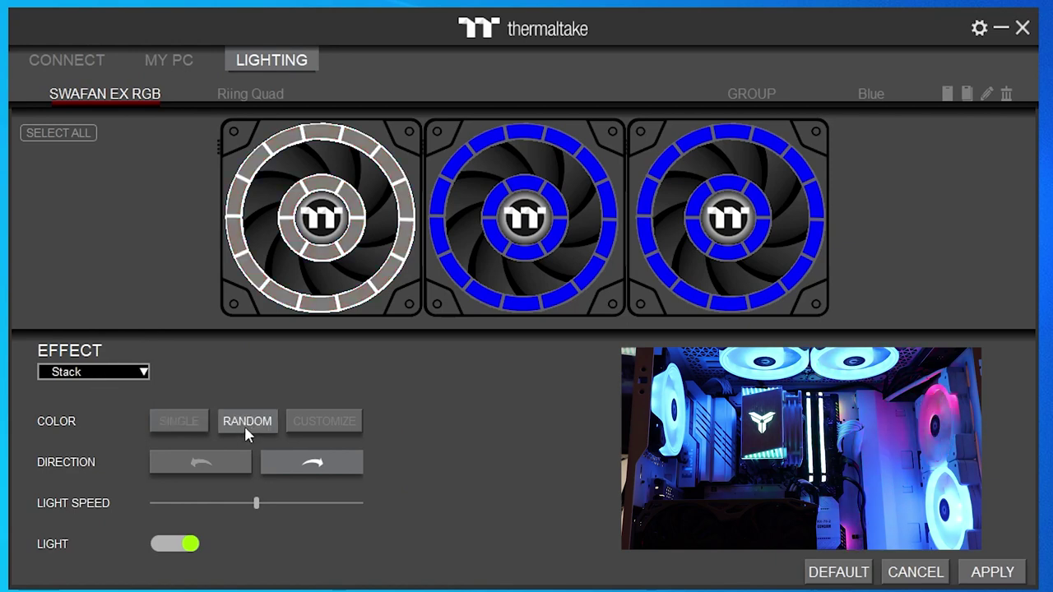
{"action": "left_click", "coordinate": [992, 572]}
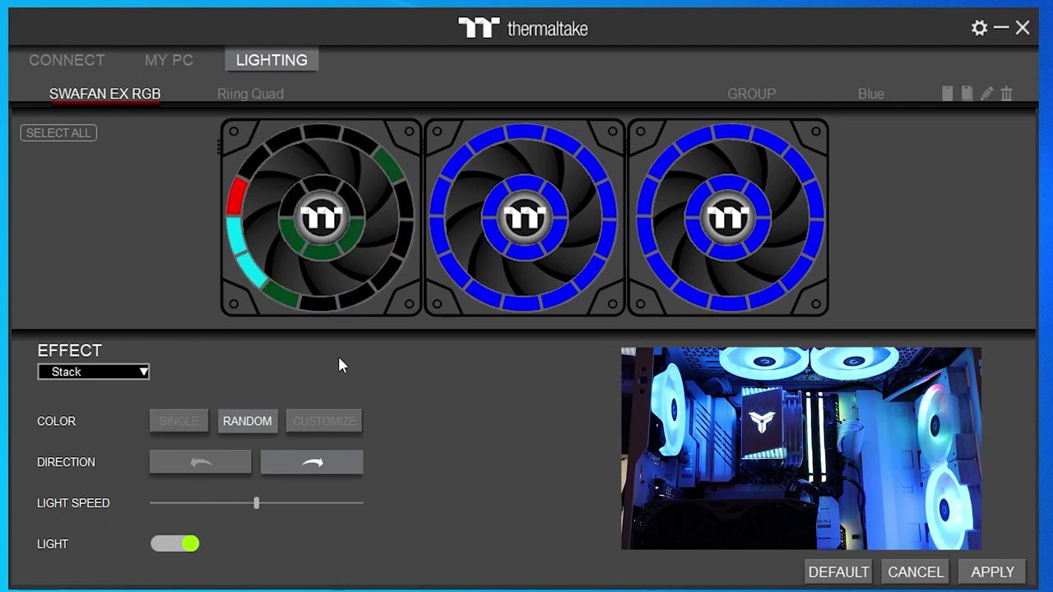
Step: Try the Wave effect on the first fan, then switch it to Heartbeat with random colors and apply
{"action": "key", "text": "Down"}
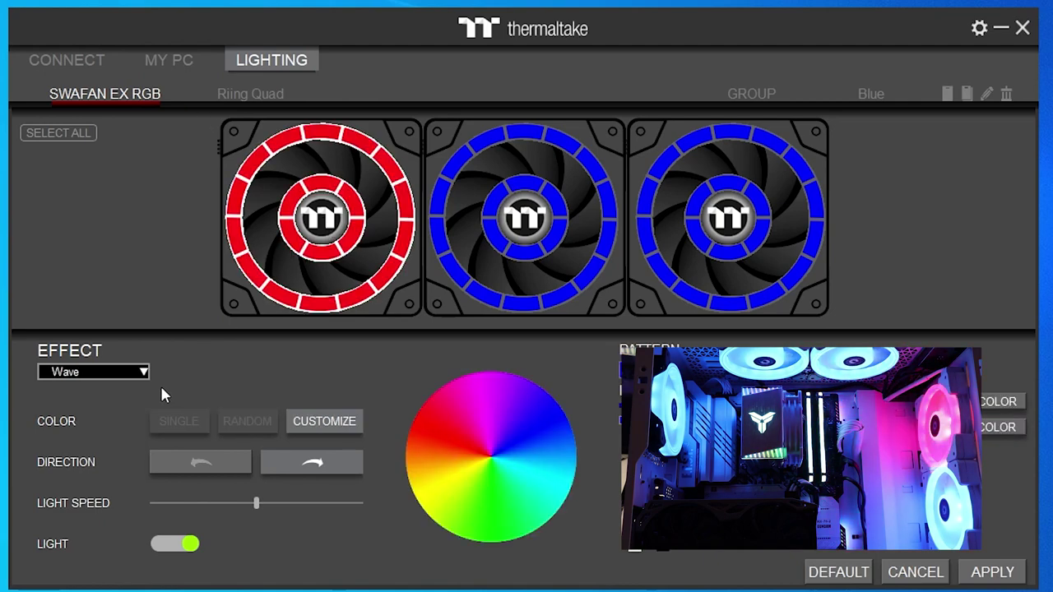
{"action": "left_click", "coordinate": [138, 375]}
{"action": "left_click", "coordinate": [93, 461]}
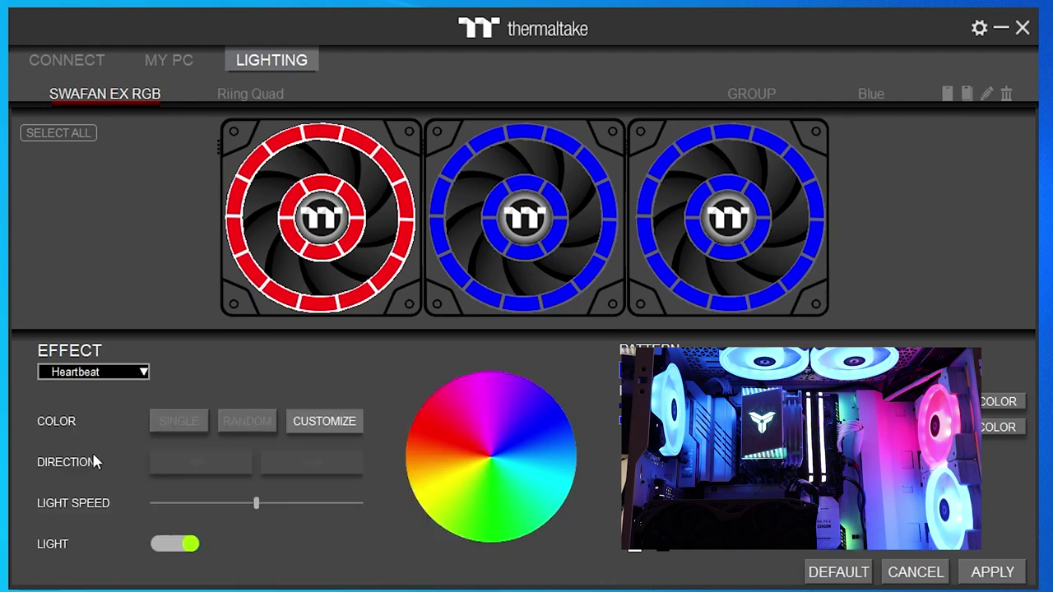
{"action": "left_click", "coordinate": [246, 422]}
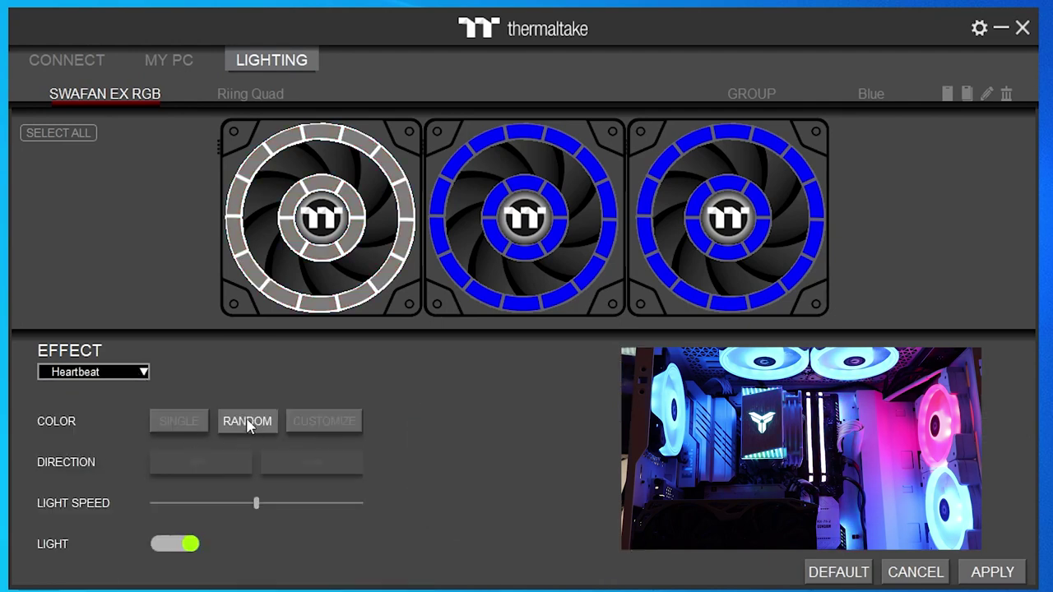
{"action": "left_click", "coordinate": [995, 571]}
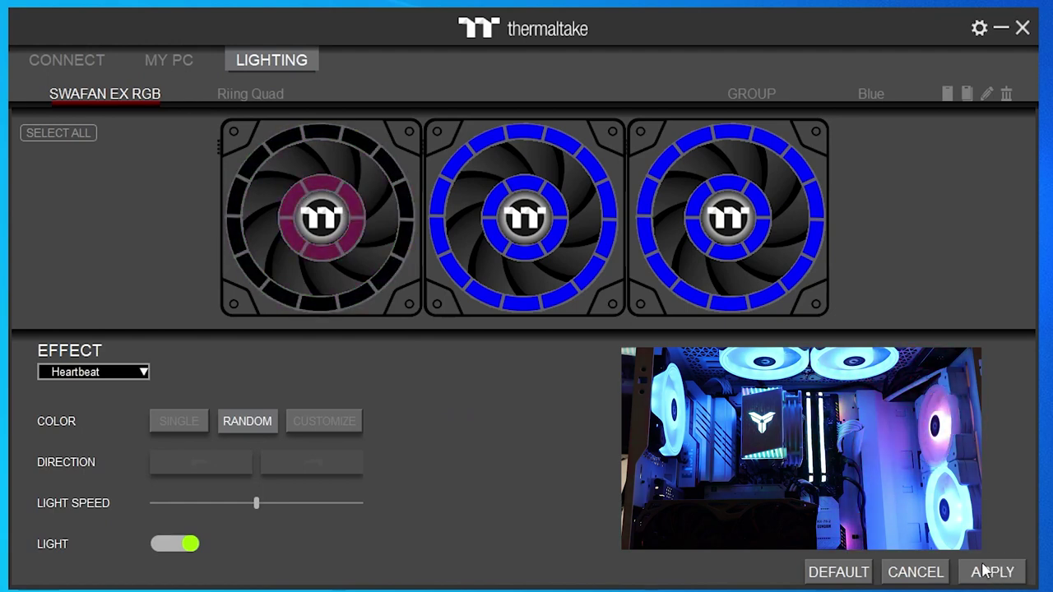
Step: Switch both rings of the first fan to the Static effect and set its outer ring to a single red color
{"action": "left_click", "coordinate": [362, 222]}
{"action": "left_click", "coordinate": [141, 371]}
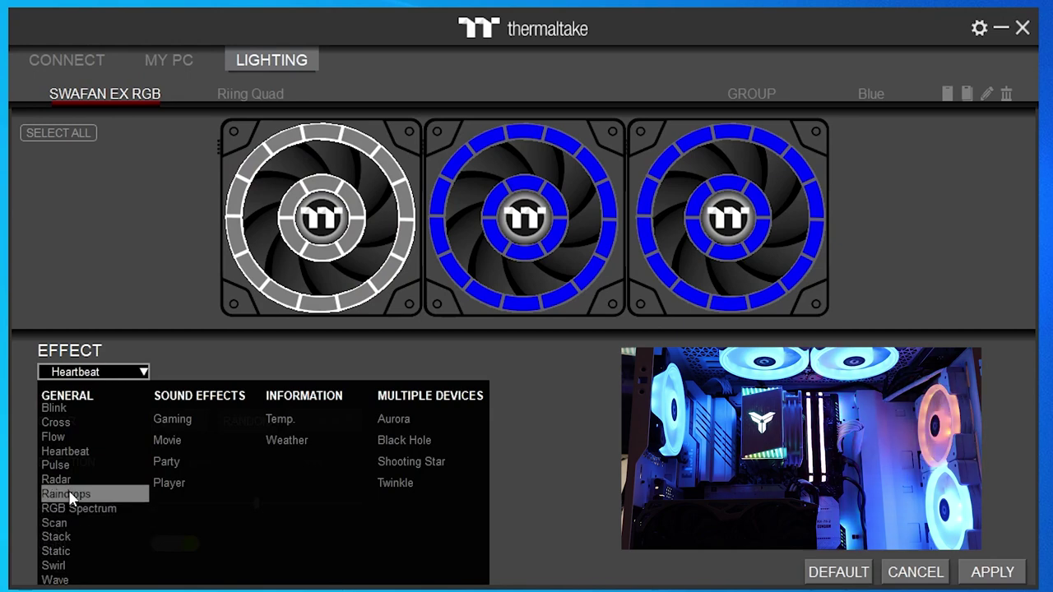
{"action": "left_click", "coordinate": [56, 551]}
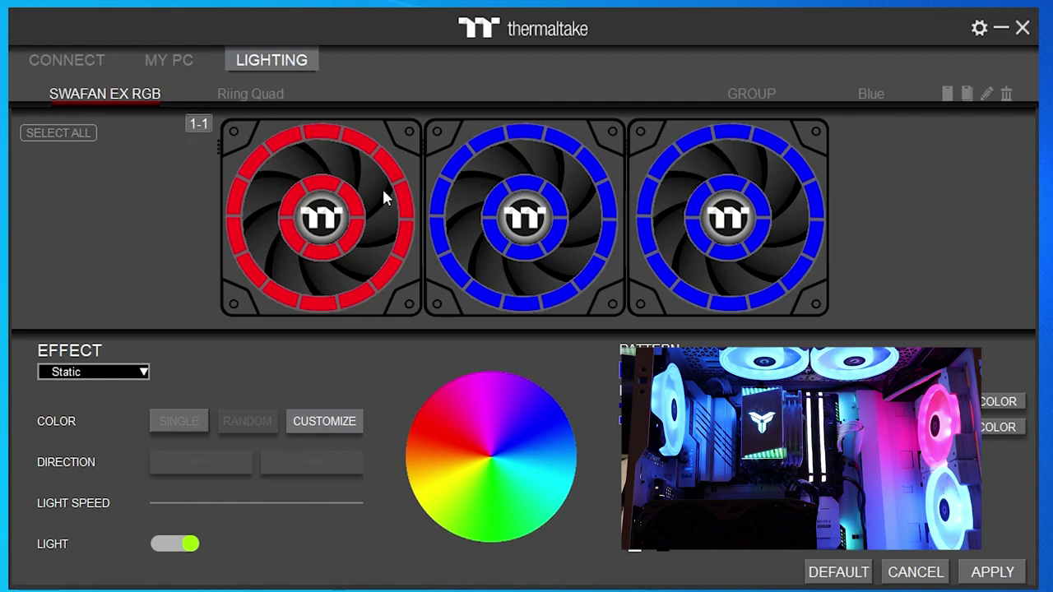
{"action": "left_click", "coordinate": [367, 148]}
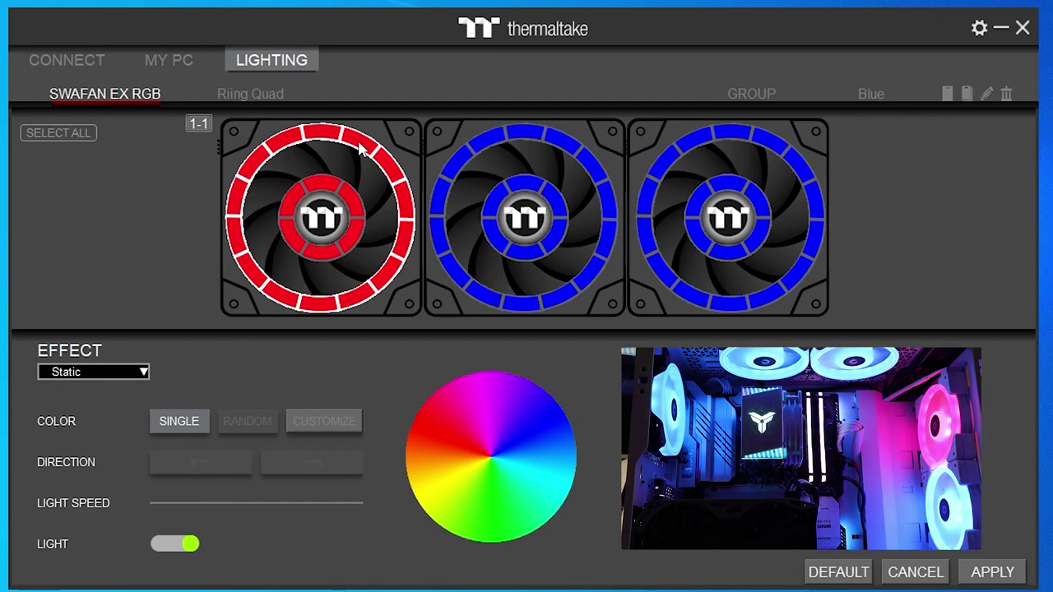
{"action": "left_click", "coordinate": [360, 146]}
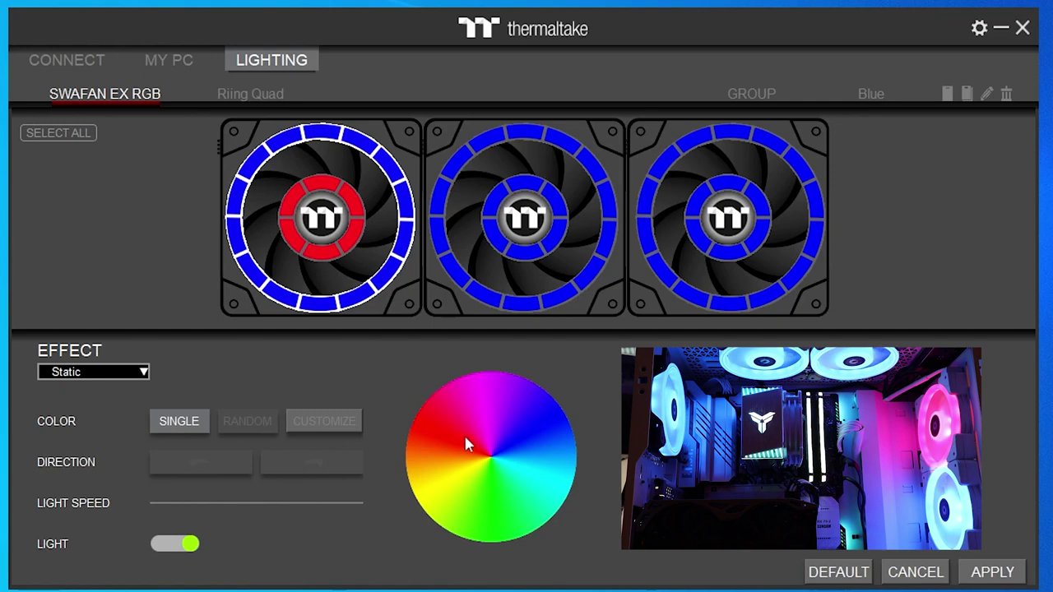
{"action": "left_click", "coordinate": [434, 426]}
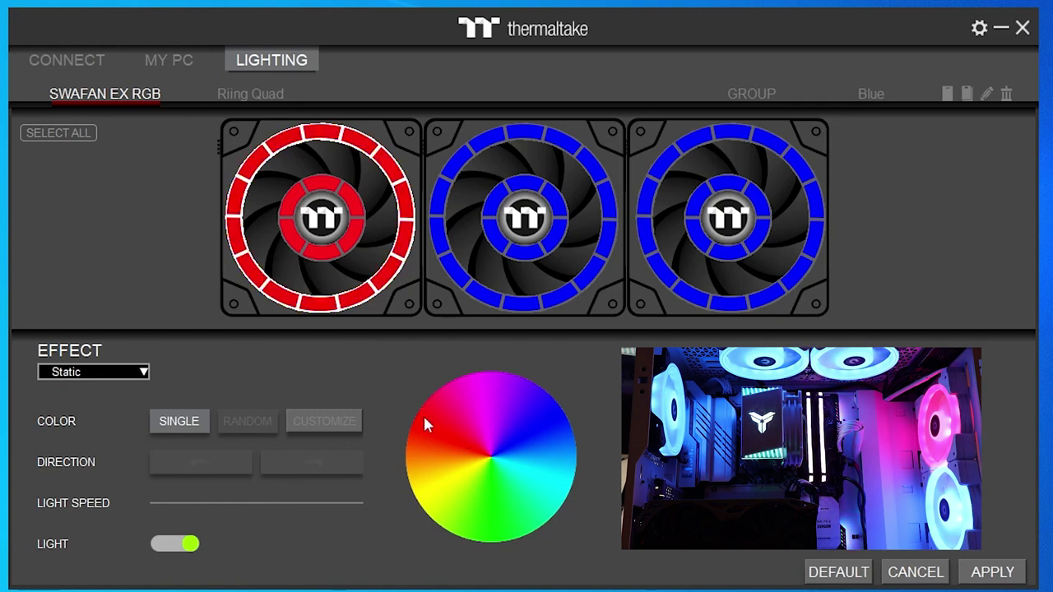
Step: Customize the first fan's outer ring by coloring every other segment blue to make an alternating red and blue pattern
{"action": "left_click", "coordinate": [324, 421]}
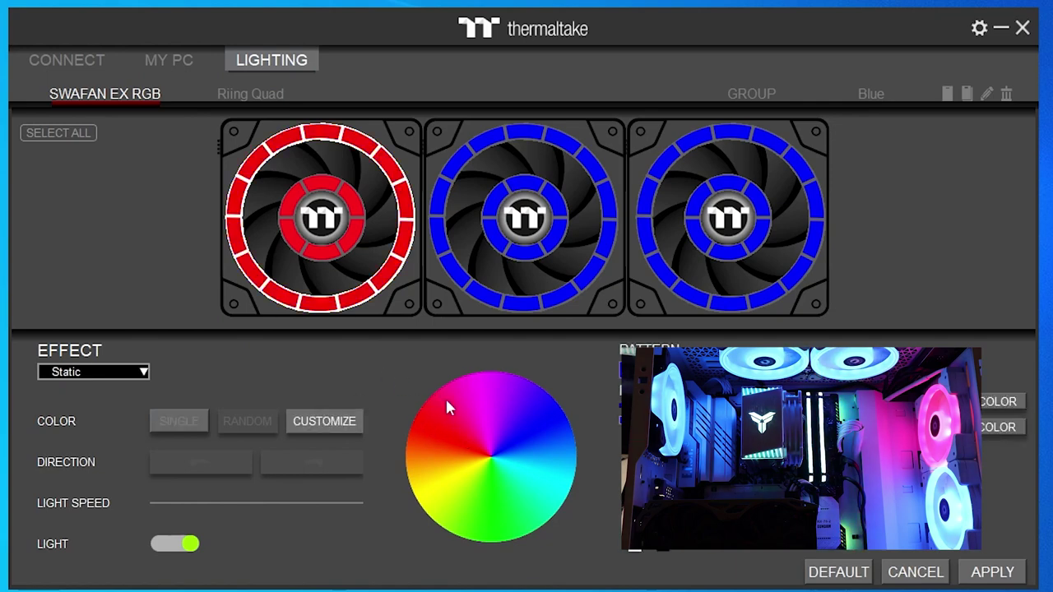
{"action": "left_click", "coordinate": [386, 168]}
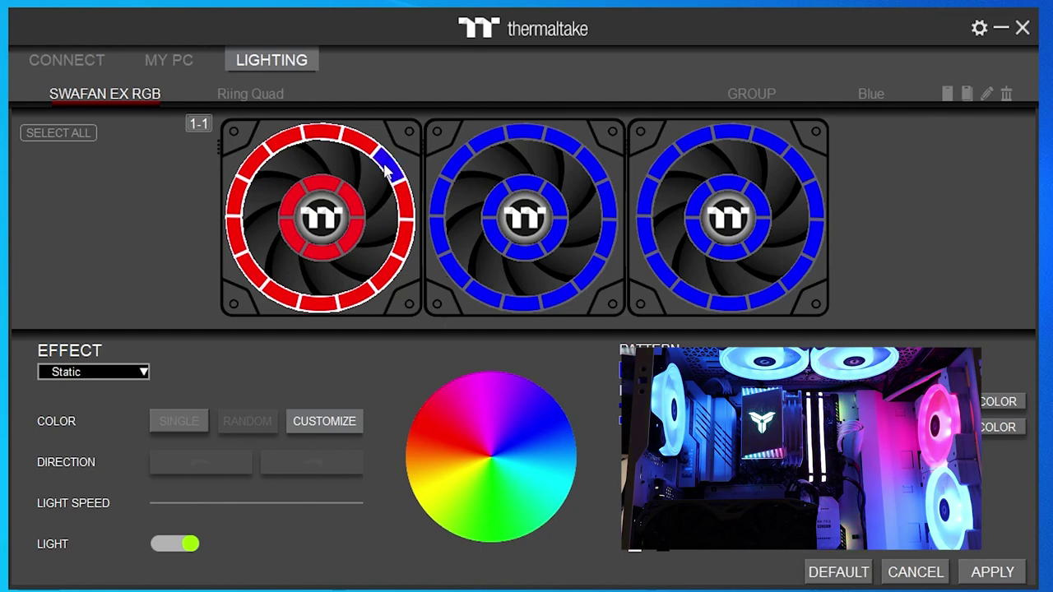
{"action": "left_click", "coordinate": [320, 136]}
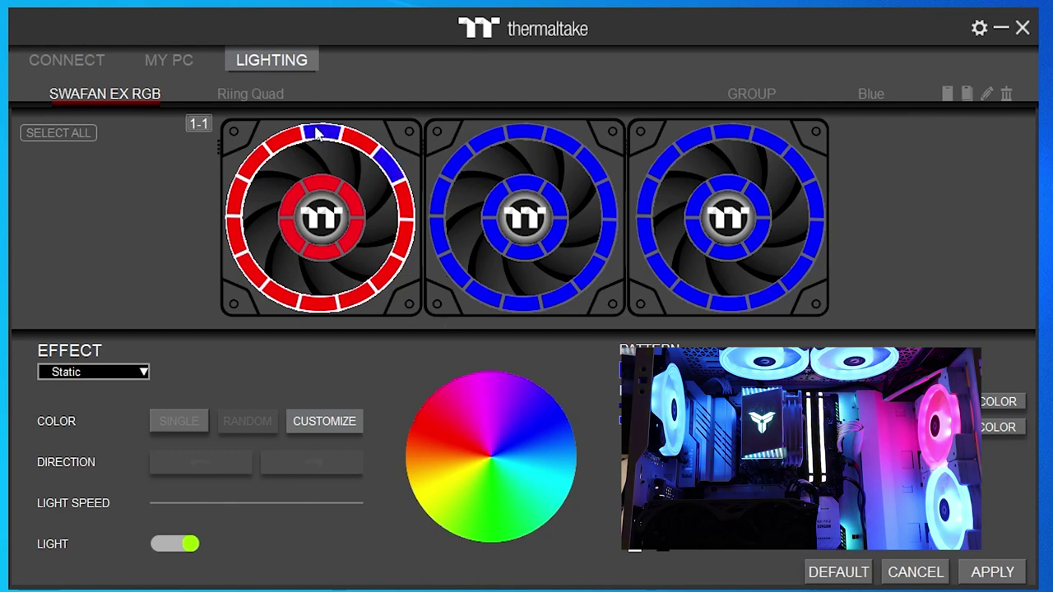
{"action": "left_click", "coordinate": [249, 175]}
{"action": "left_click", "coordinate": [233, 237]}
{"action": "left_click", "coordinate": [283, 297]}
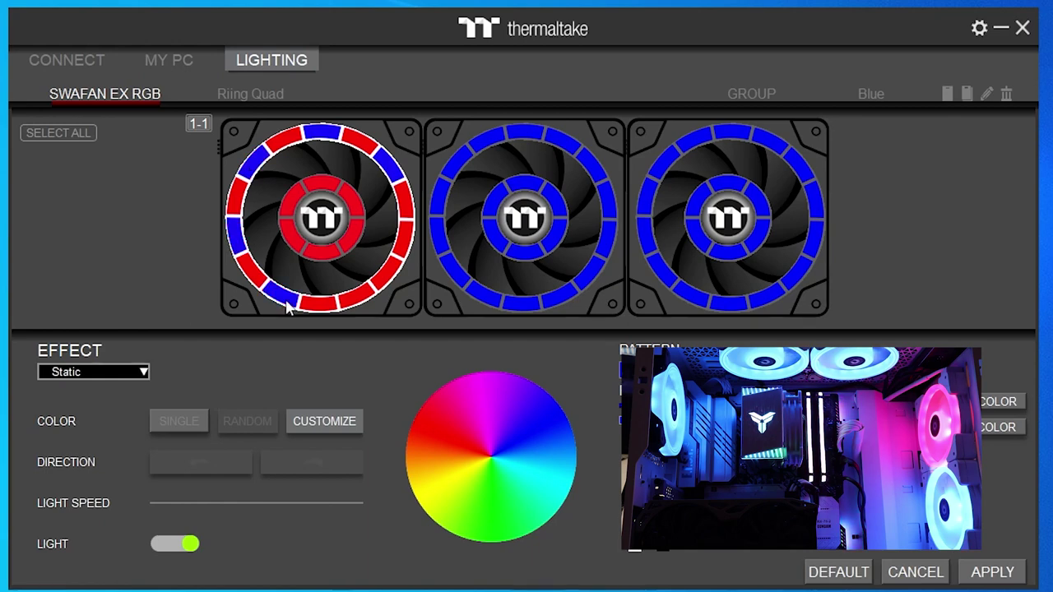
{"action": "left_click", "coordinate": [357, 299]}
{"action": "left_click", "coordinate": [401, 245]}
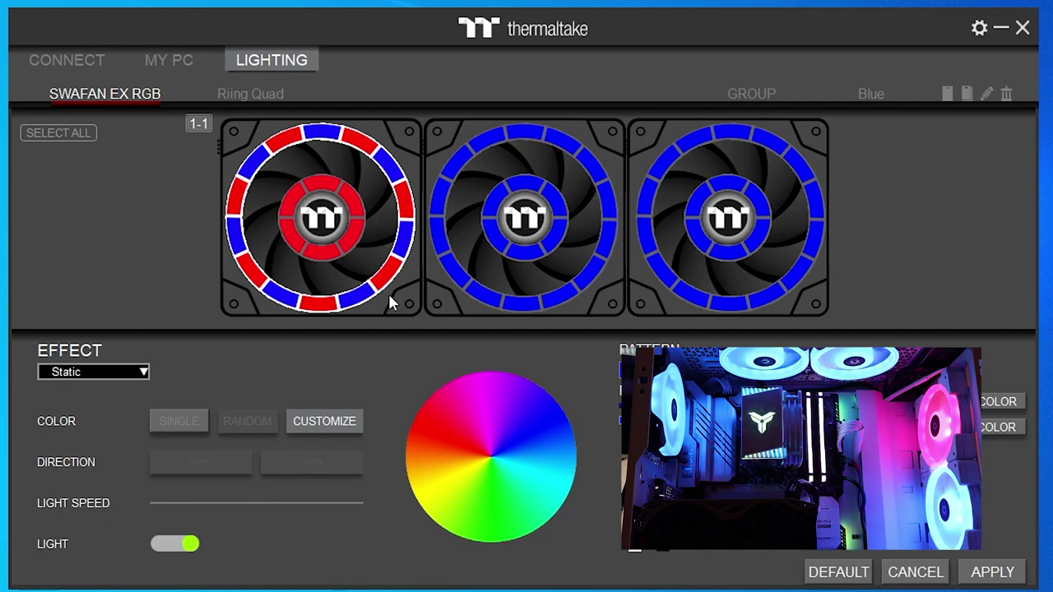
Step: Set the first fan's inner ring to blue and customize it by coloring every other segment red
{"action": "left_click", "coordinate": [318, 247]}
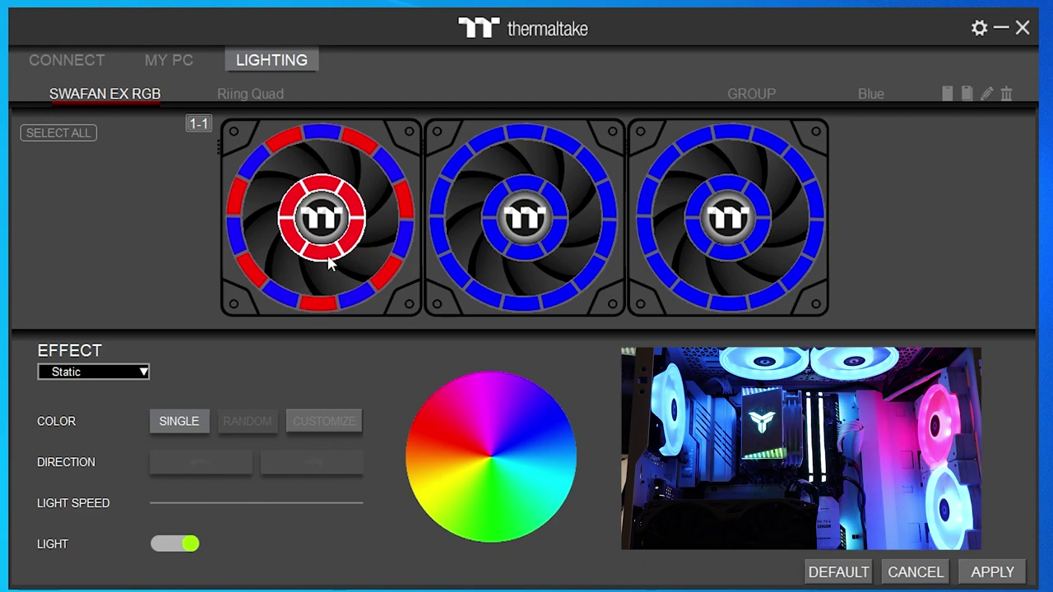
{"action": "left_click", "coordinate": [360, 214]}
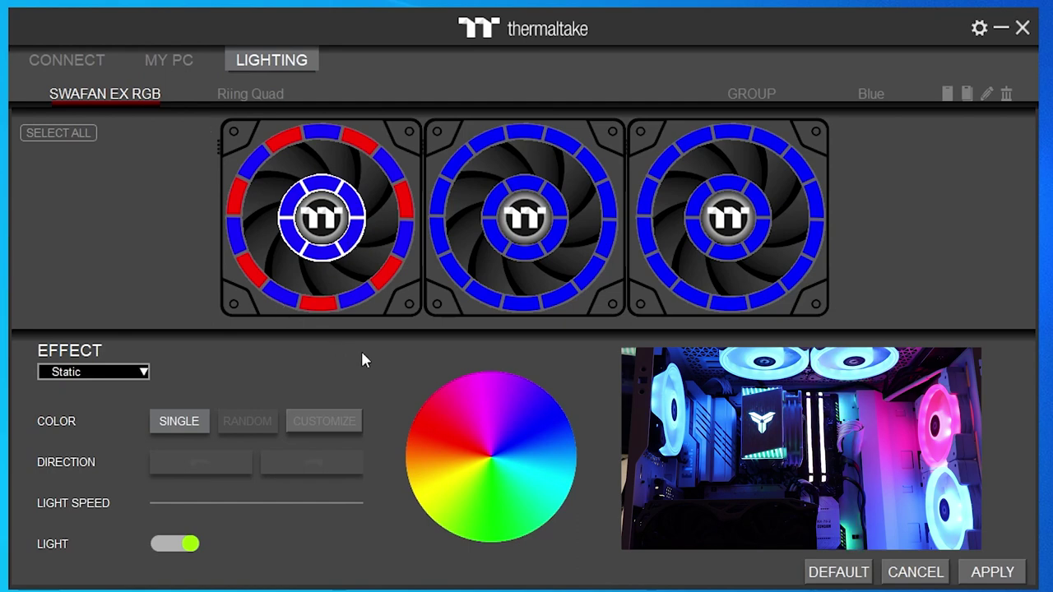
{"action": "left_click", "coordinate": [321, 423]}
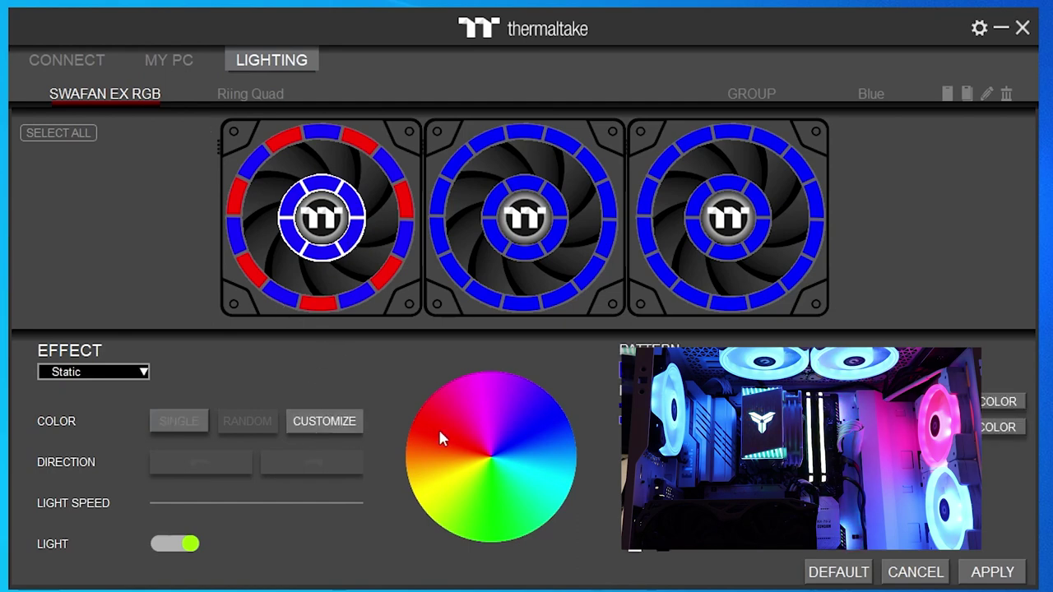
{"action": "left_click", "coordinate": [327, 257]}
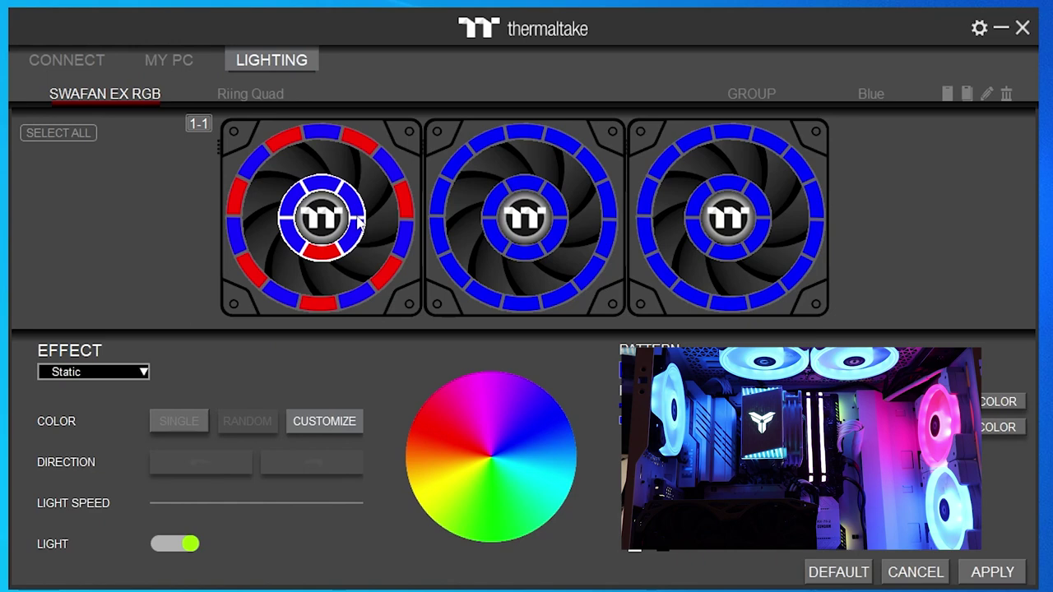
{"action": "left_click", "coordinate": [296, 206]}
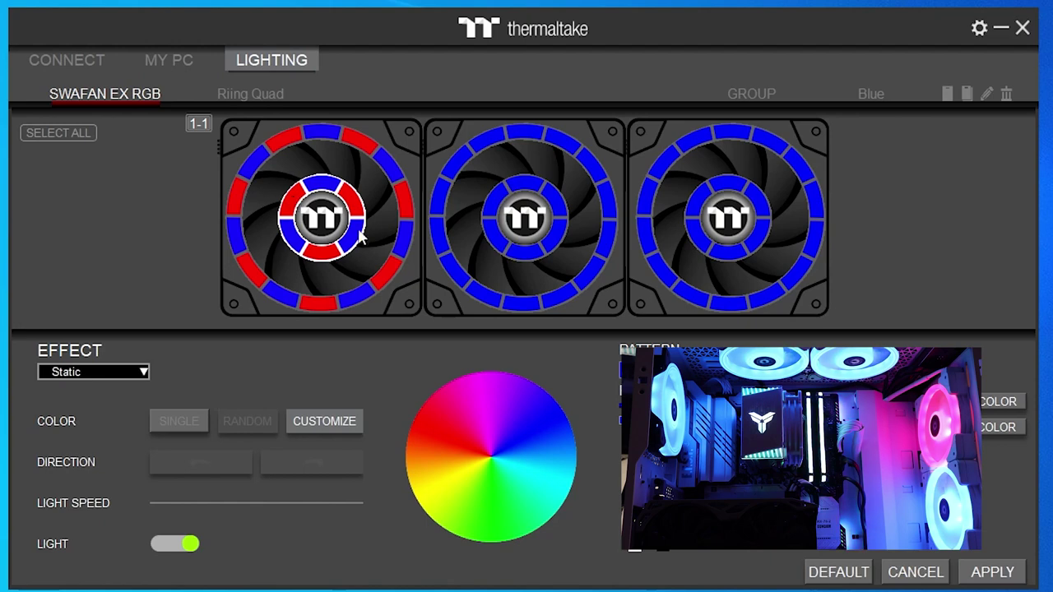
Step: Apply the first fan's pattern, and customize and apply the second fan's inner ring with alternating red and green segments
{"action": "left_click", "coordinate": [995, 575]}
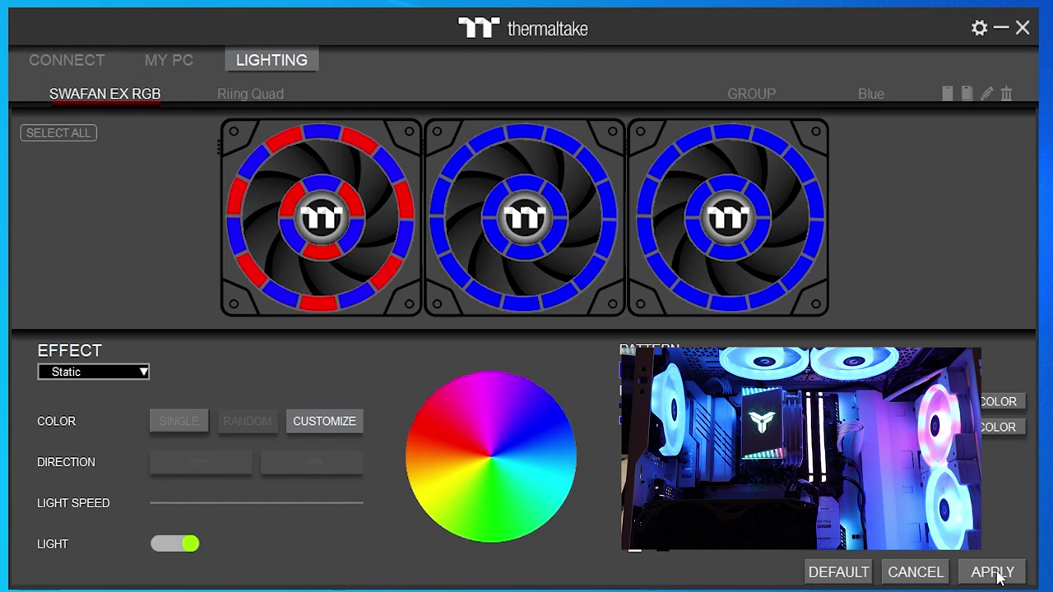
{"action": "left_click", "coordinate": [508, 252]}
{"action": "left_click", "coordinate": [327, 427]}
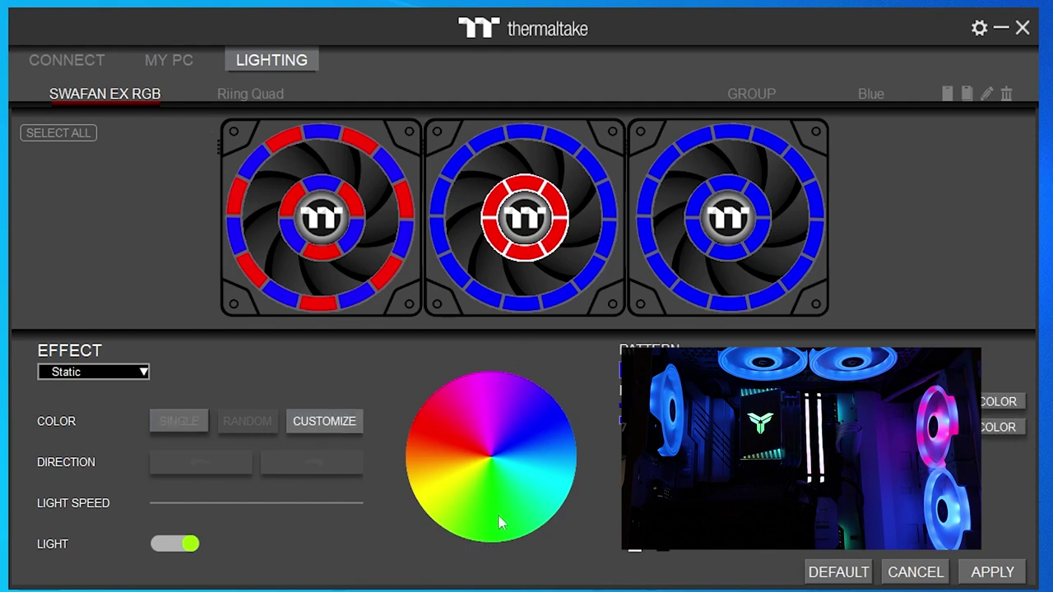
{"action": "left_click", "coordinate": [532, 260]}
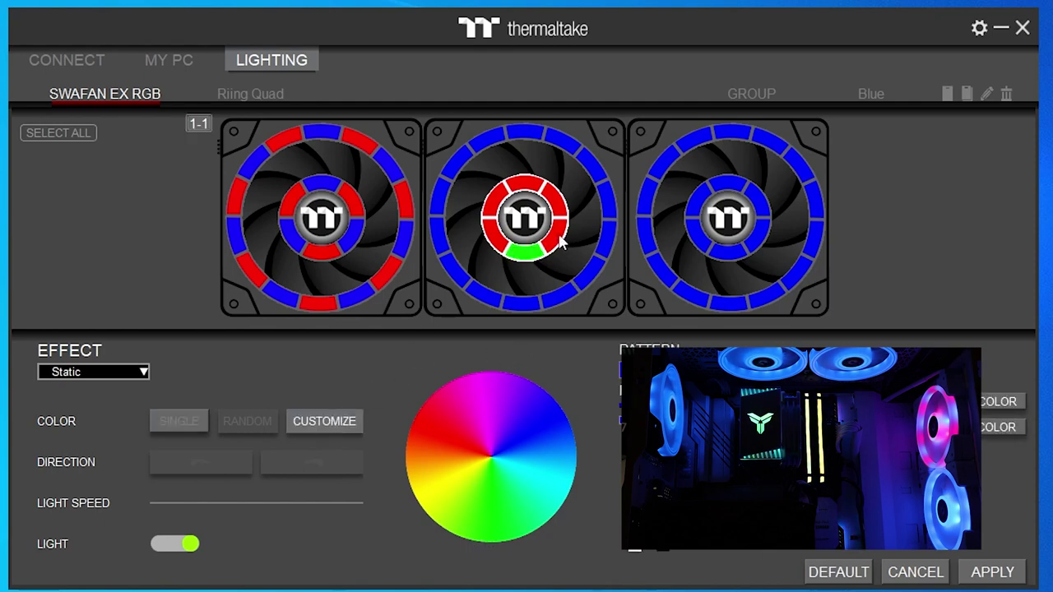
{"action": "left_click", "coordinate": [559, 205]}
{"action": "left_click", "coordinate": [492, 206]}
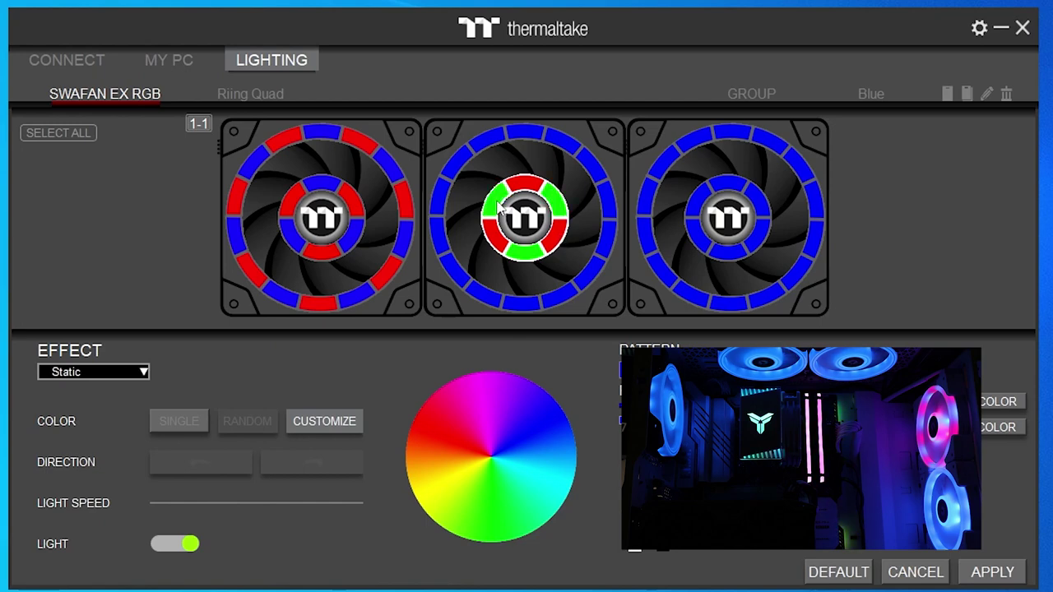
{"action": "left_click", "coordinate": [1004, 578]}
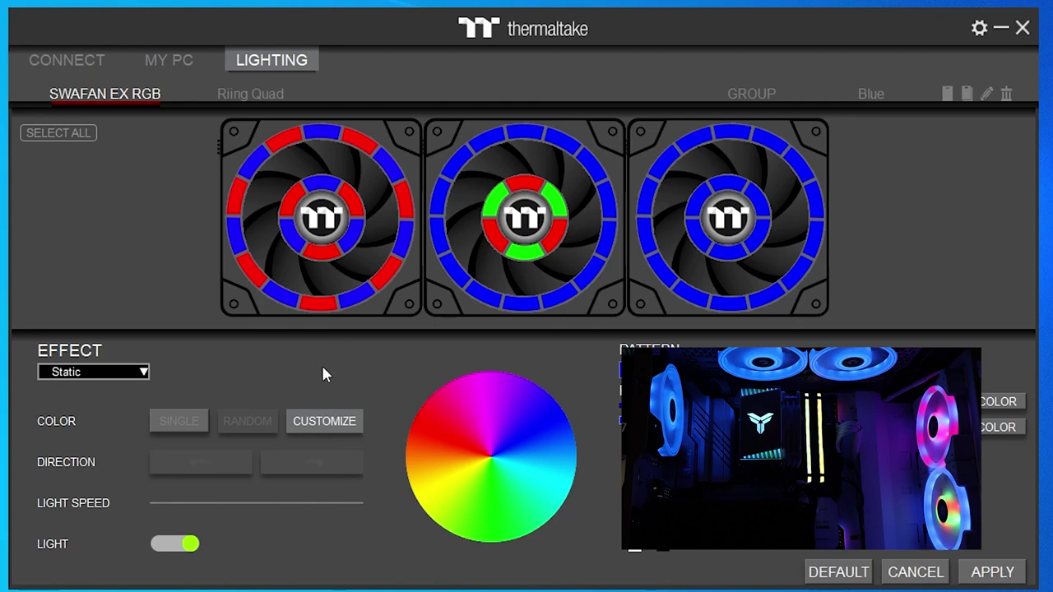
Step: Customize the second fan's outer ring by coloring every other segment red for an alternating red and blue pattern, and apply it
{"action": "left_click", "coordinate": [481, 292]}
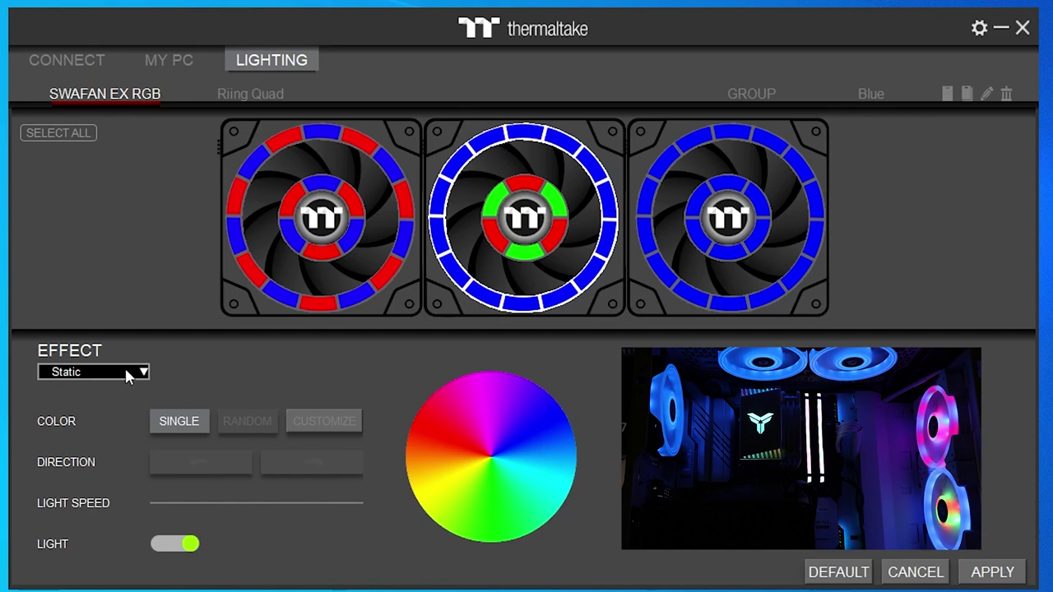
{"action": "left_click", "coordinate": [331, 420]}
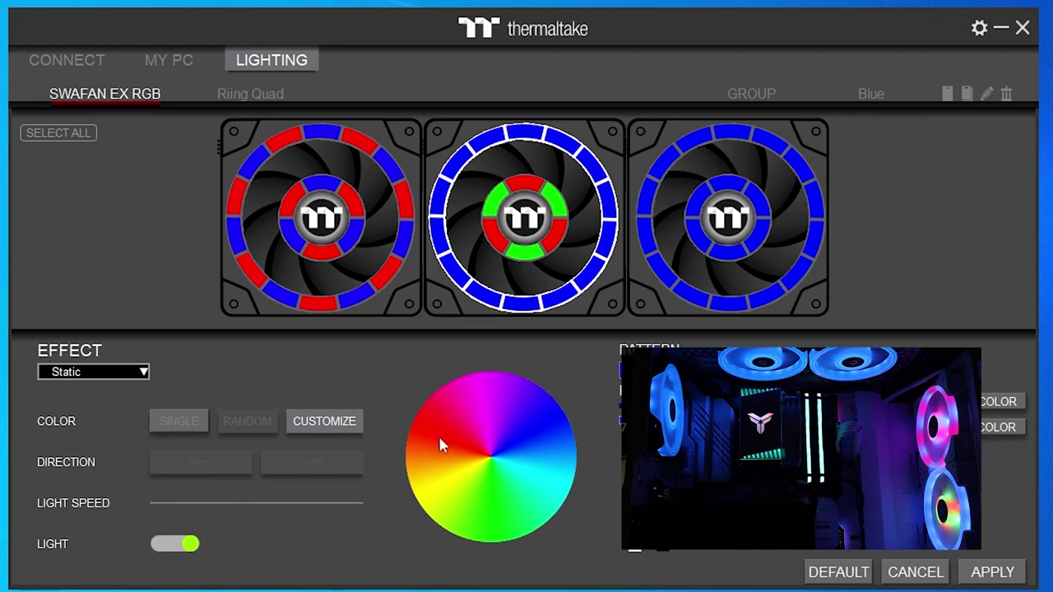
{"action": "left_click", "coordinate": [514, 308]}
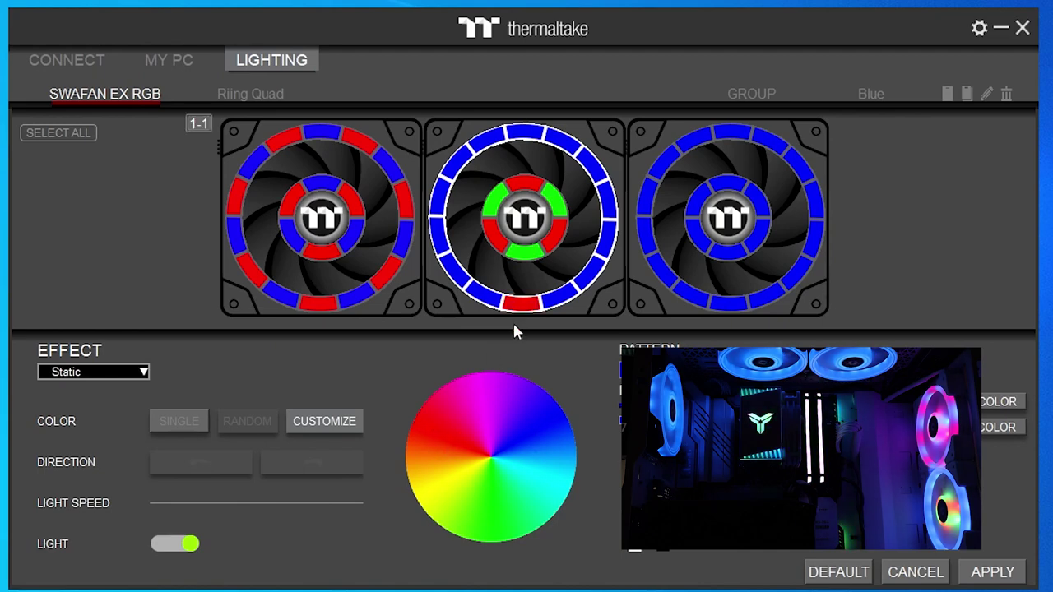
{"action": "left_click", "coordinate": [457, 273]}
{"action": "left_click", "coordinate": [438, 197]}
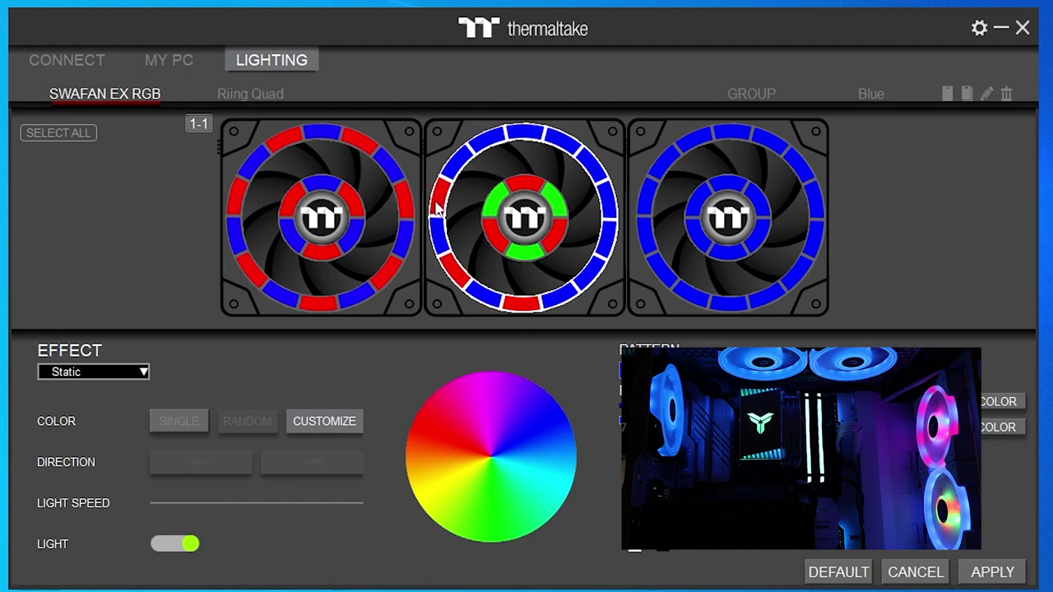
{"action": "left_click", "coordinate": [486, 140]}
{"action": "left_click", "coordinate": [563, 144]}
{"action": "left_click", "coordinate": [608, 199]}
{"action": "left_click", "coordinate": [590, 271]}
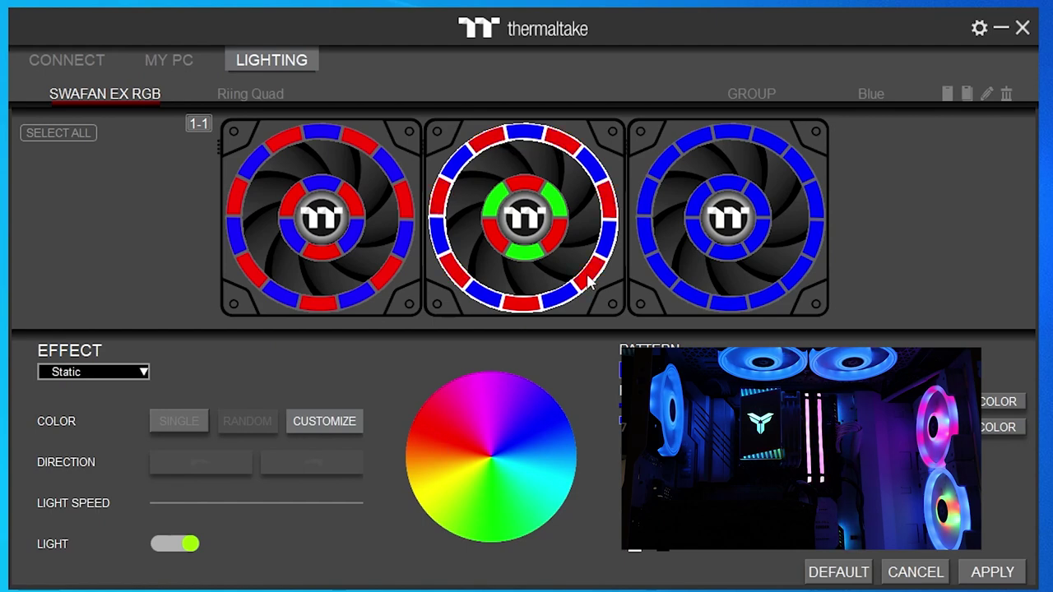
{"action": "left_click", "coordinate": [995, 574]}
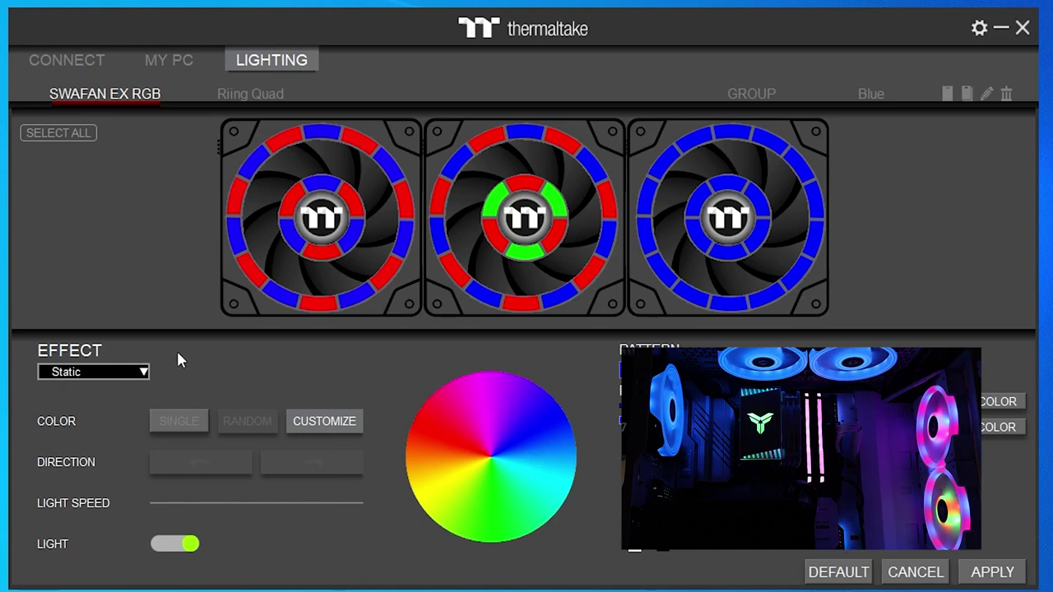
Step: Try the Blink effect on the first fan's outer ring and apply it
{"action": "left_click", "coordinate": [259, 282]}
{"action": "left_click", "coordinate": [135, 371]}
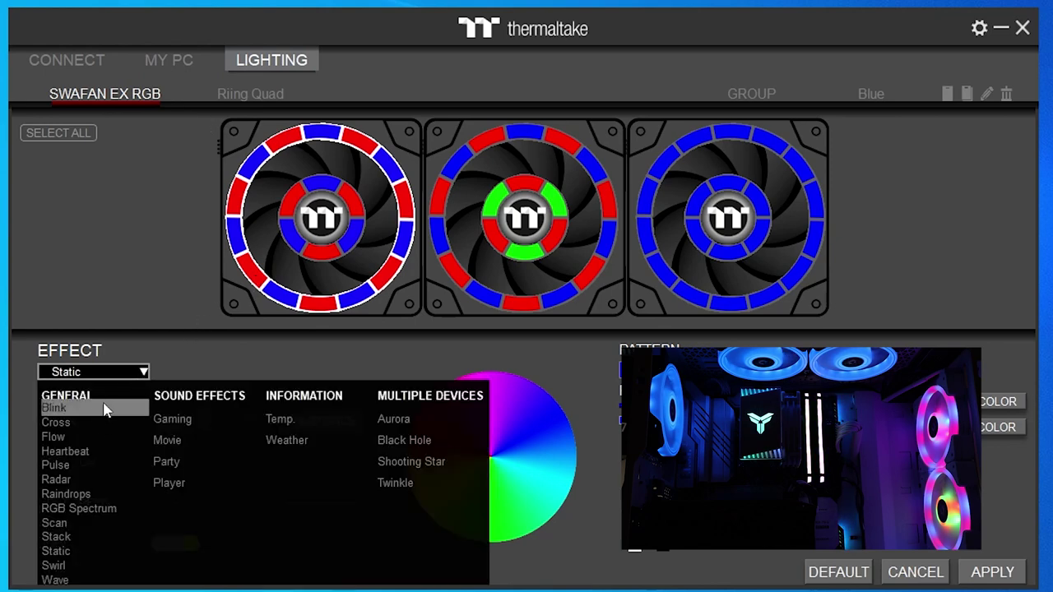
{"action": "left_click", "coordinate": [247, 269]}
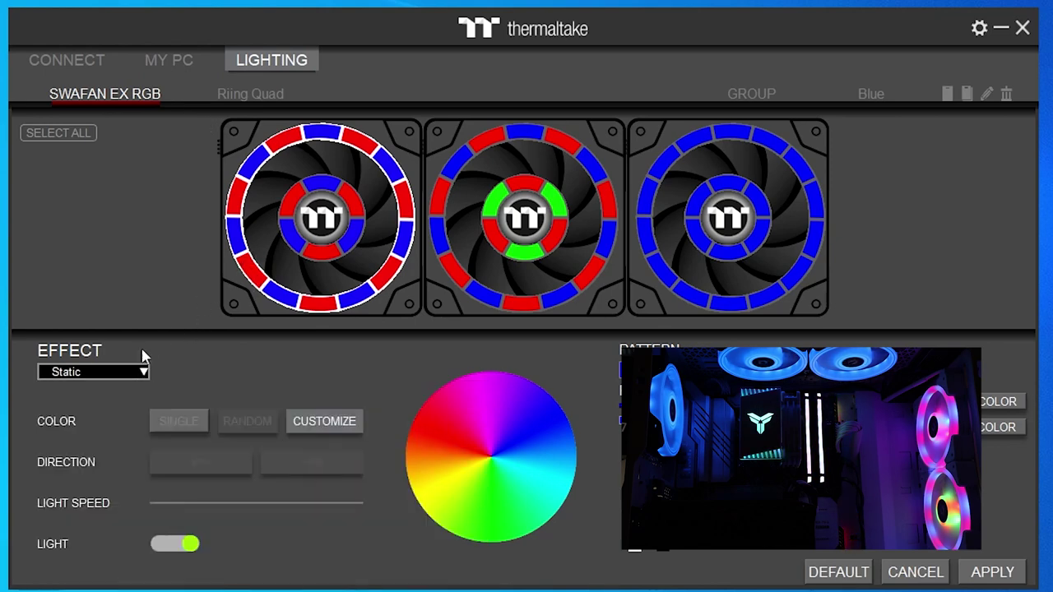
{"action": "left_click", "coordinate": [122, 369]}
{"action": "left_click", "coordinate": [73, 417]}
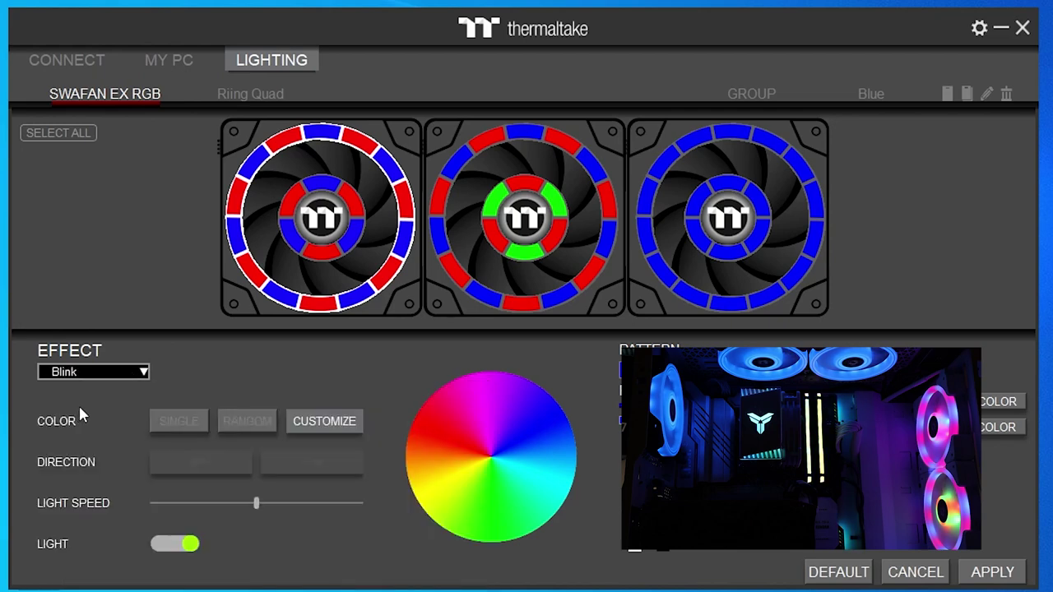
{"action": "left_click", "coordinate": [985, 573]}
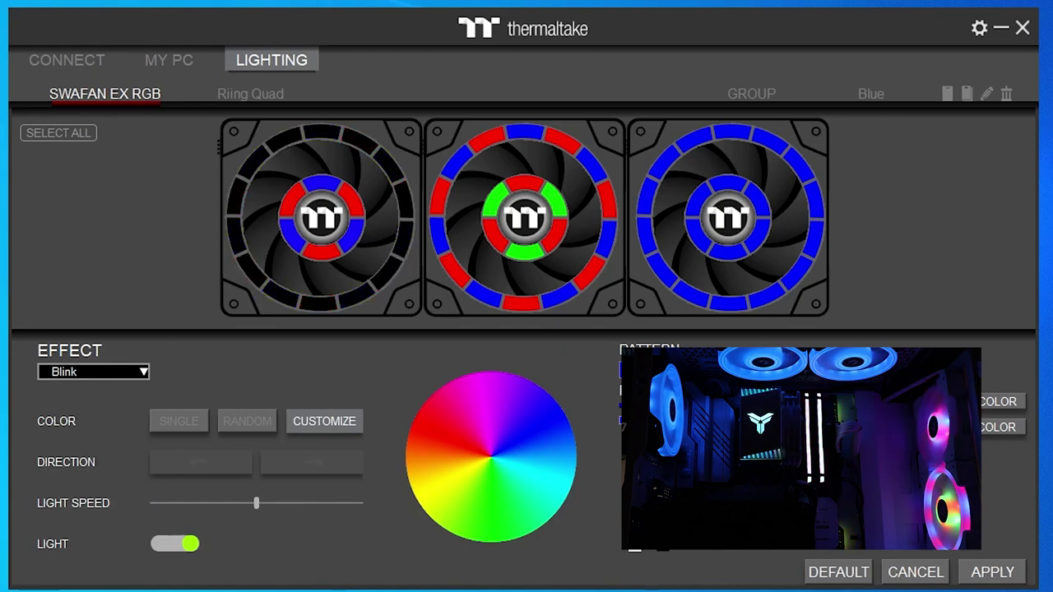
Step: Apply the Cross effect to the first fan's outer ring, and switch the effect selection to Radar
{"action": "left_click", "coordinate": [128, 372]}
{"action": "left_click", "coordinate": [82, 423]}
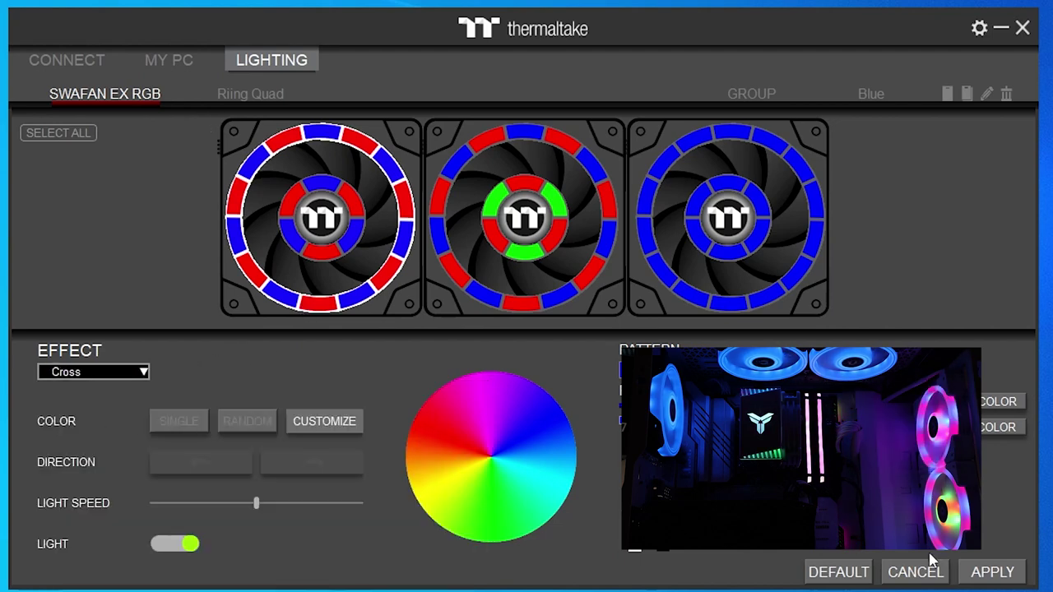
{"action": "left_click", "coordinate": [992, 573]}
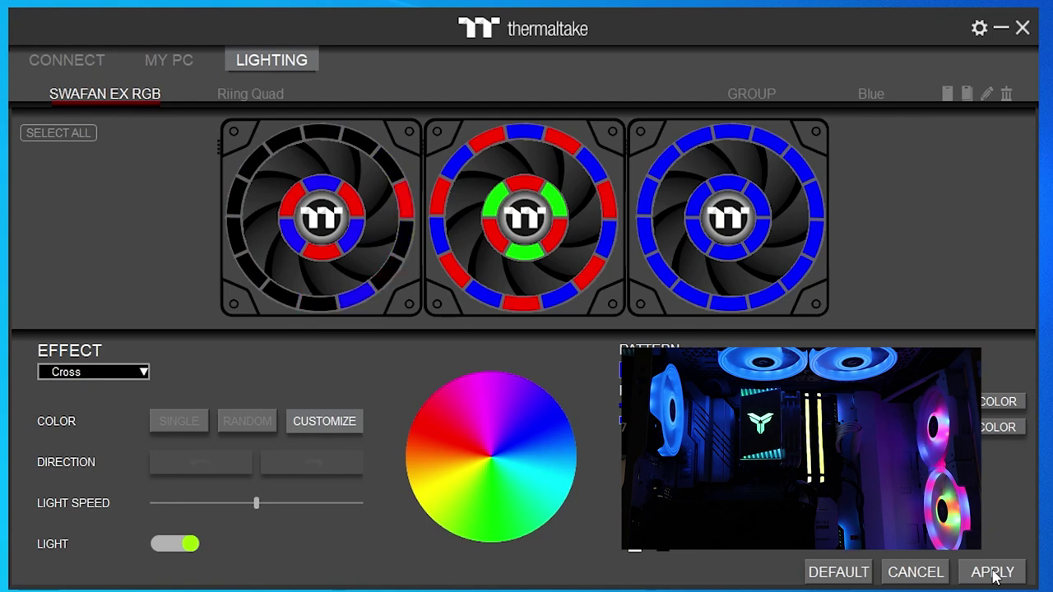
{"action": "key", "text": "Down"}
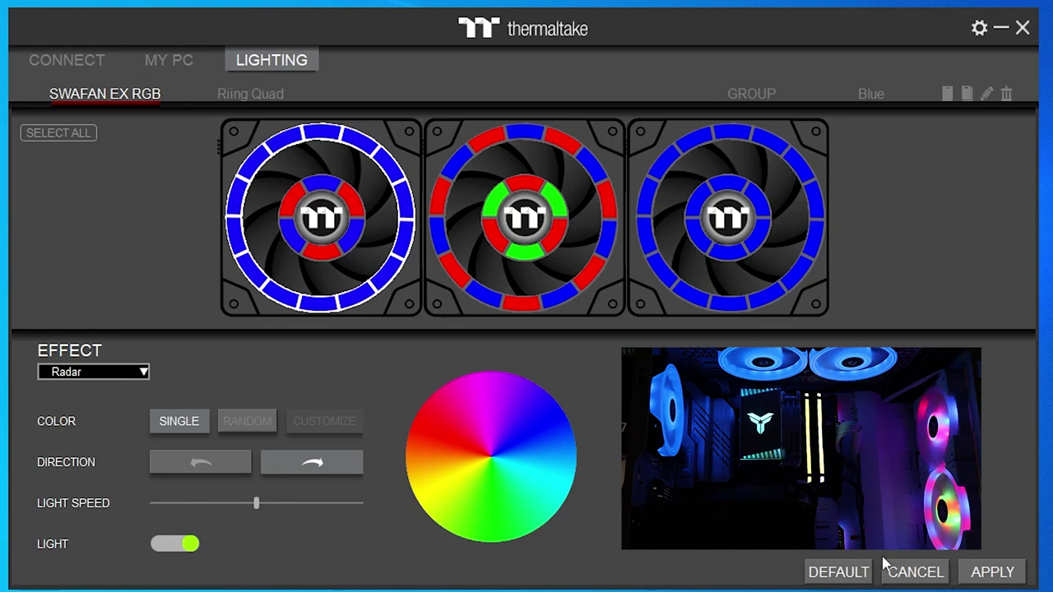
{"action": "key", "text": "Down"}
Step: Open the lighting settings of the Riing Quad fans and select the first fan's innermost ring
{"action": "left_click", "coordinate": [263, 97]}
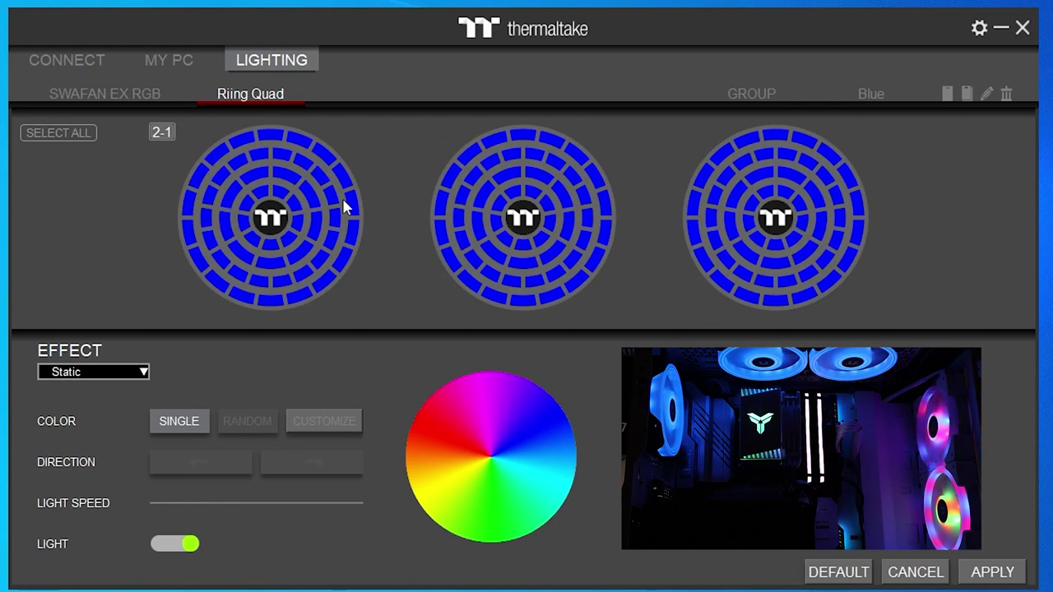
{"action": "left_click", "coordinate": [280, 207]}
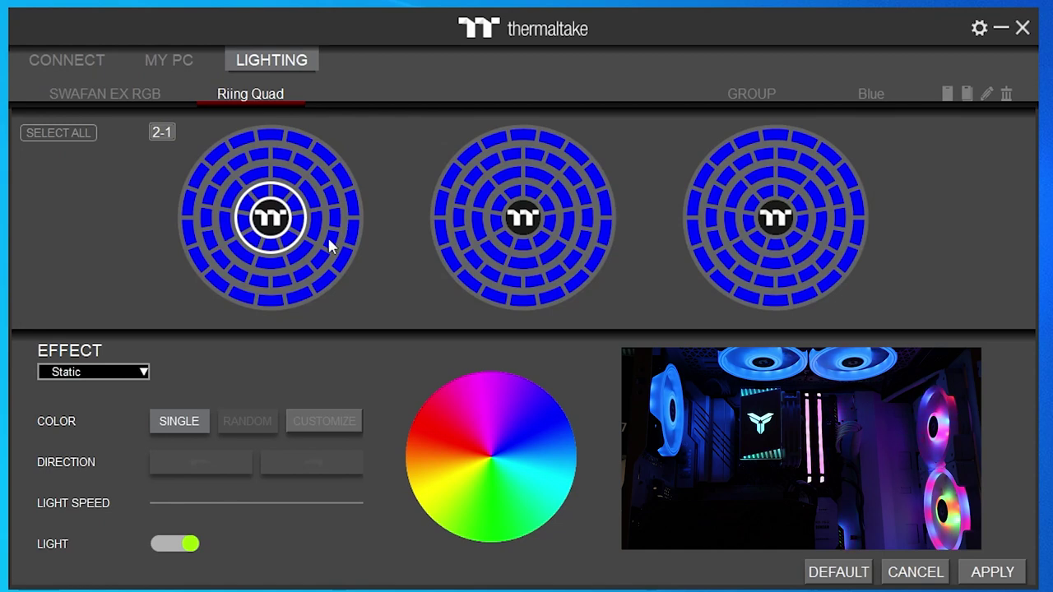
{"action": "left_click", "coordinate": [121, 370]}
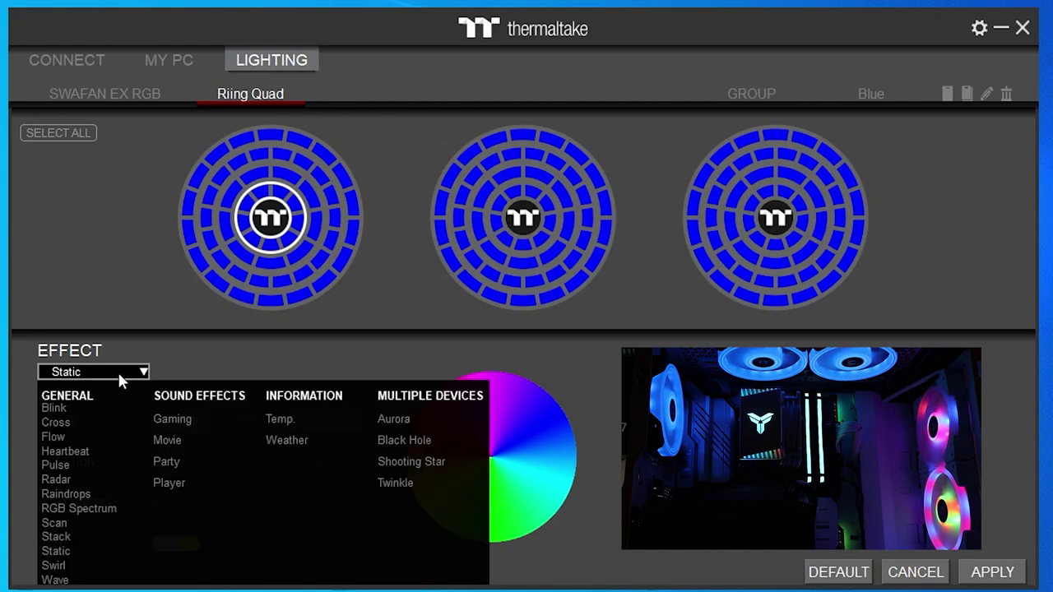
{"action": "left_click", "coordinate": [144, 372]}
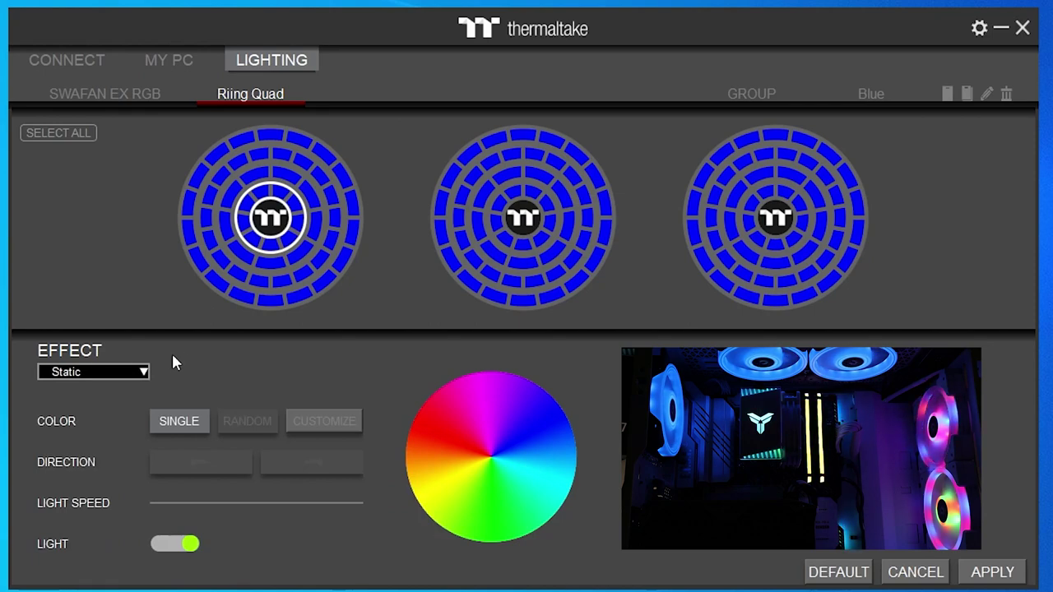
{"action": "left_click", "coordinate": [121, 369]}
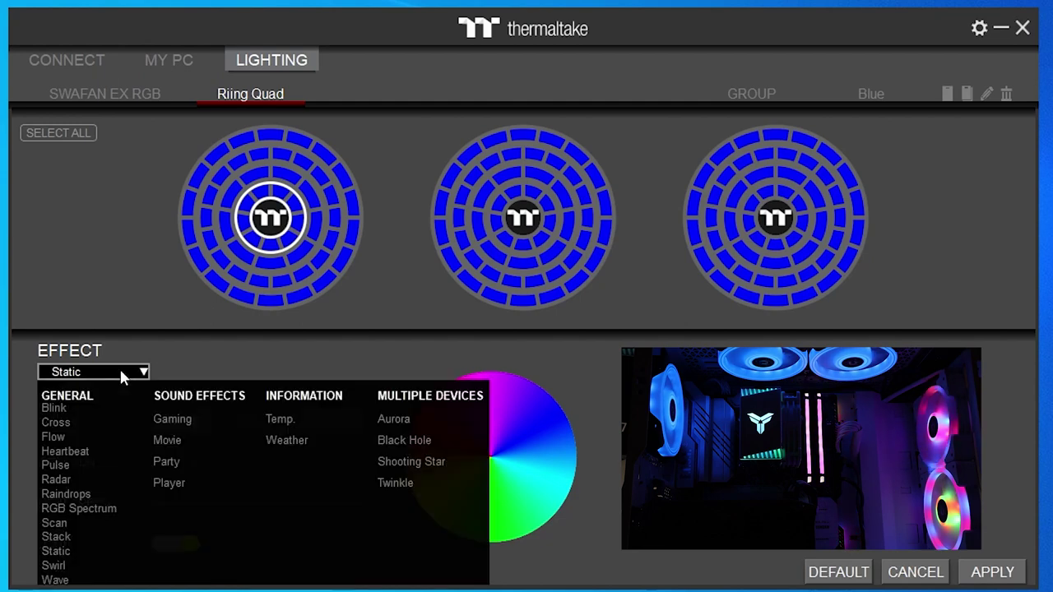
{"action": "left_click", "coordinate": [147, 371]}
{"action": "left_click", "coordinate": [145, 371]}
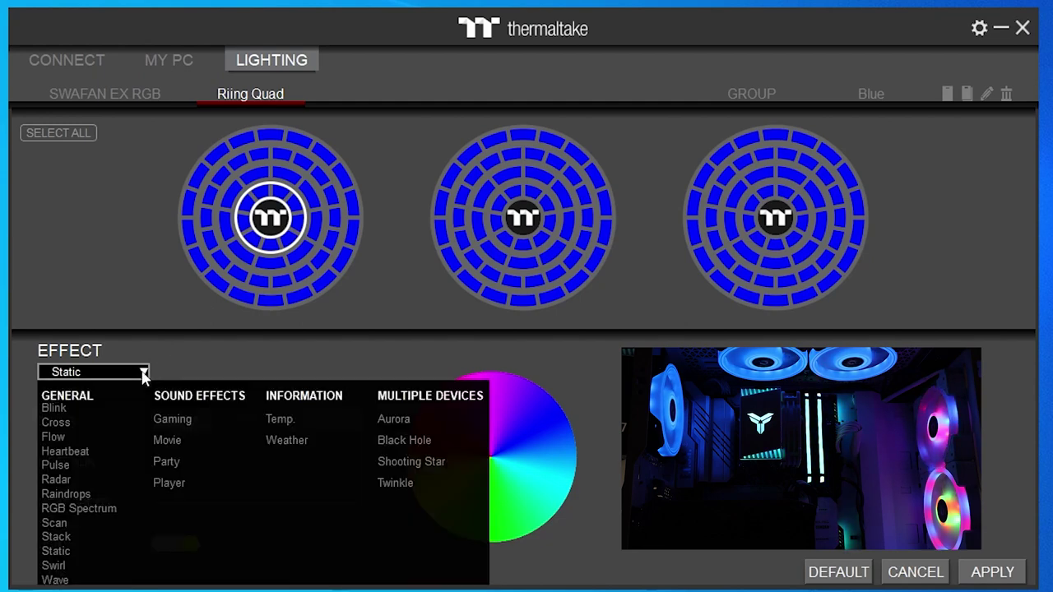
{"action": "left_click", "coordinate": [223, 343]}
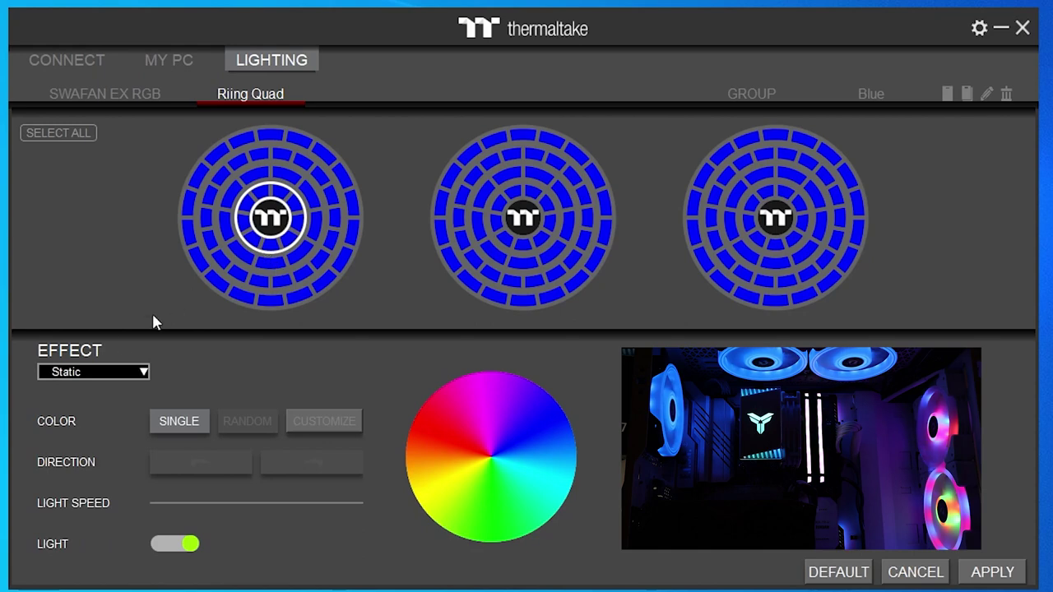
Step: Color the first Riing Quad fan's innermost ring red and its second ring magenta, applying each color
{"action": "left_click", "coordinate": [442, 450]}
{"action": "left_click", "coordinate": [519, 438]}
{"action": "left_click", "coordinate": [433, 427]}
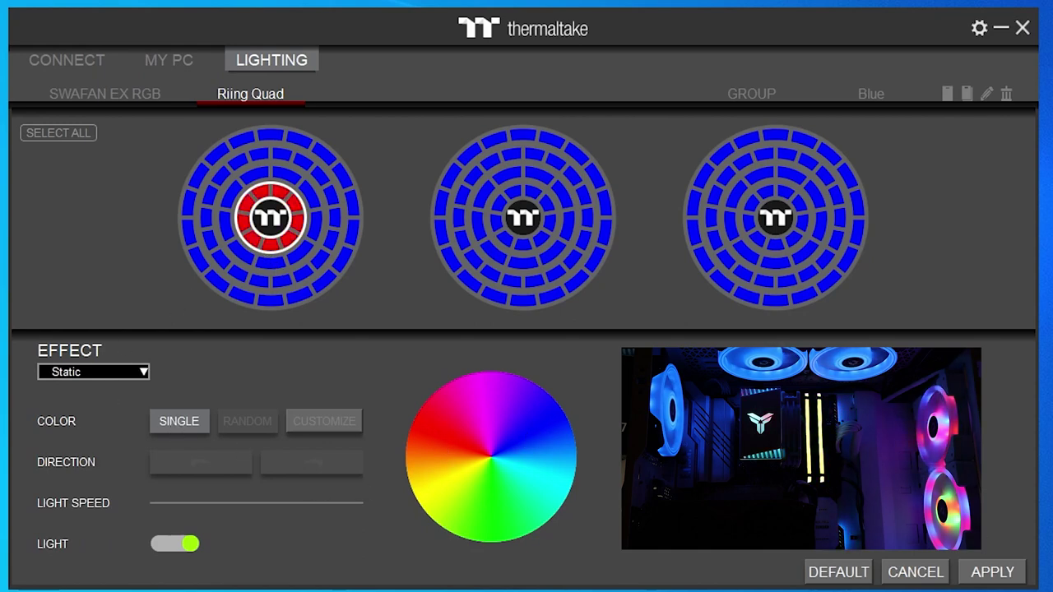
{"action": "left_click", "coordinate": [1011, 573]}
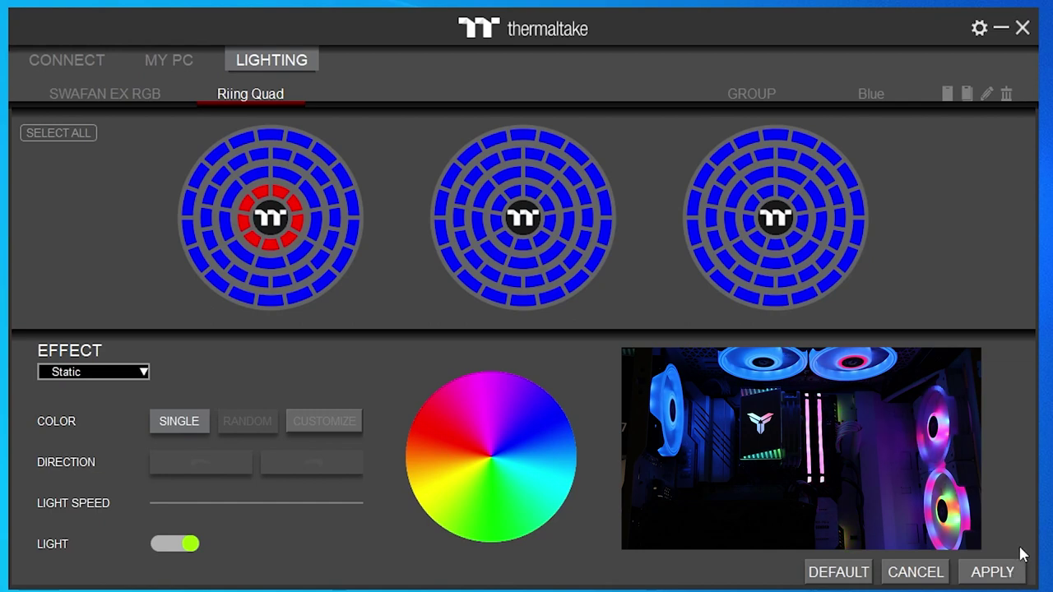
{"action": "left_click", "coordinate": [240, 261]}
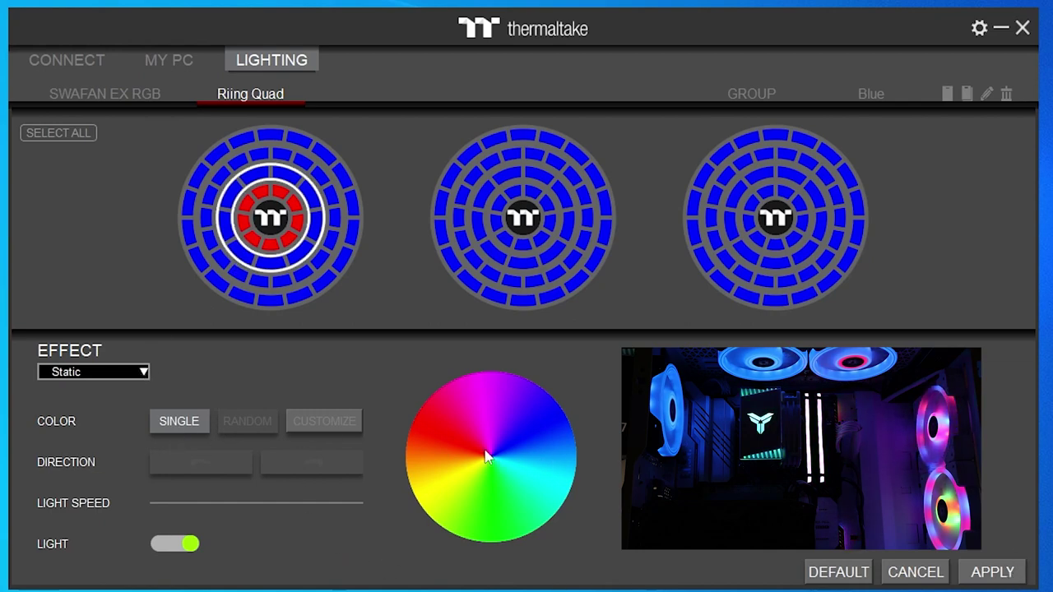
{"action": "left_click", "coordinate": [483, 418]}
{"action": "left_click", "coordinate": [987, 573]}
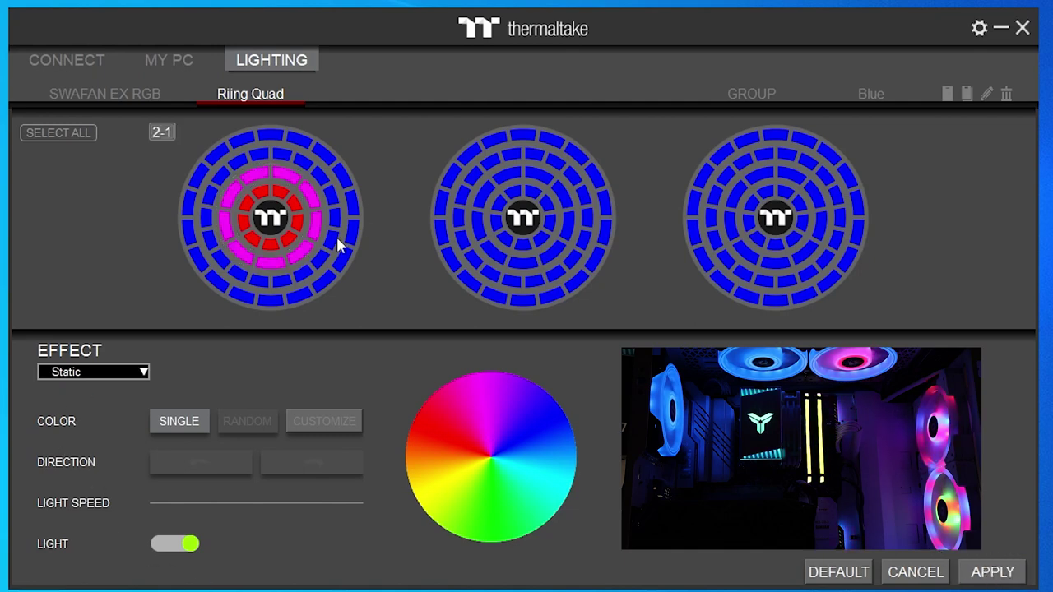
Step: Color the first Riing Quad fan's third ring yellow and keep its outermost ring blue, applying both
{"action": "left_click", "coordinate": [284, 282]}
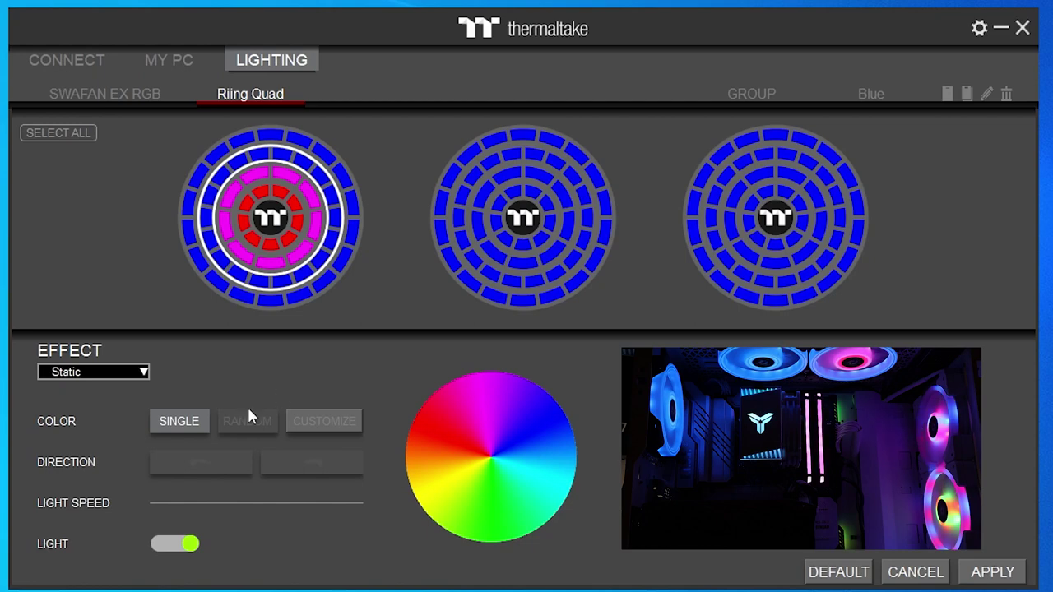
{"action": "left_click", "coordinate": [427, 496]}
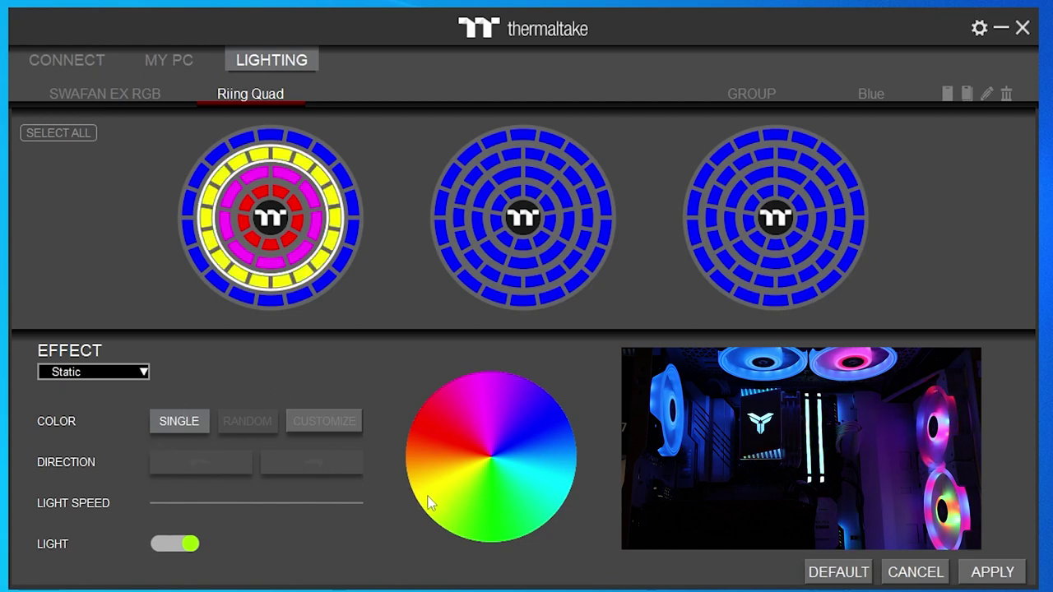
{"action": "left_click", "coordinate": [990, 571]}
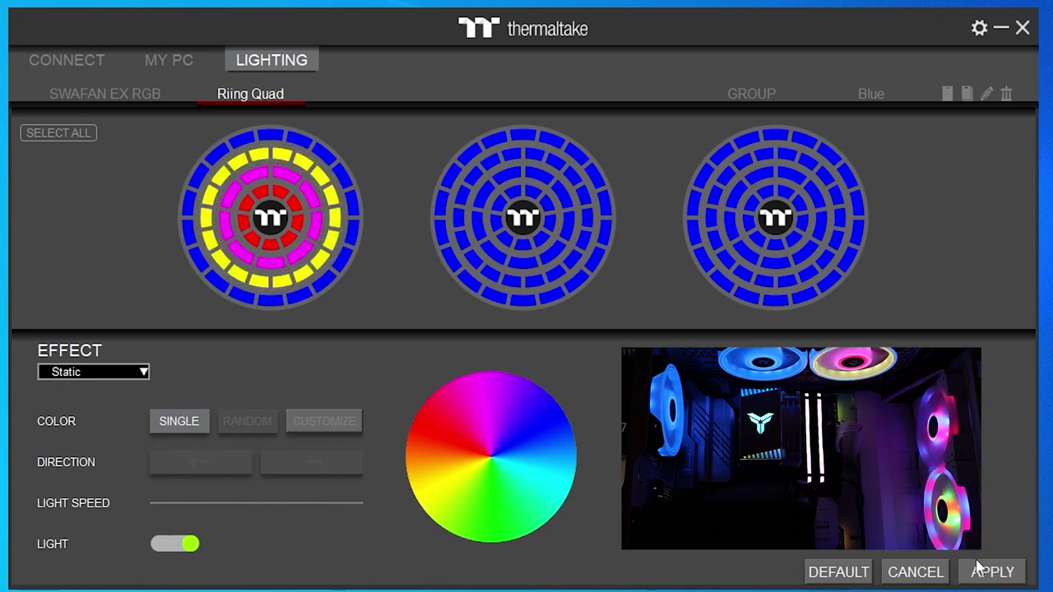
{"action": "left_click", "coordinate": [210, 288]}
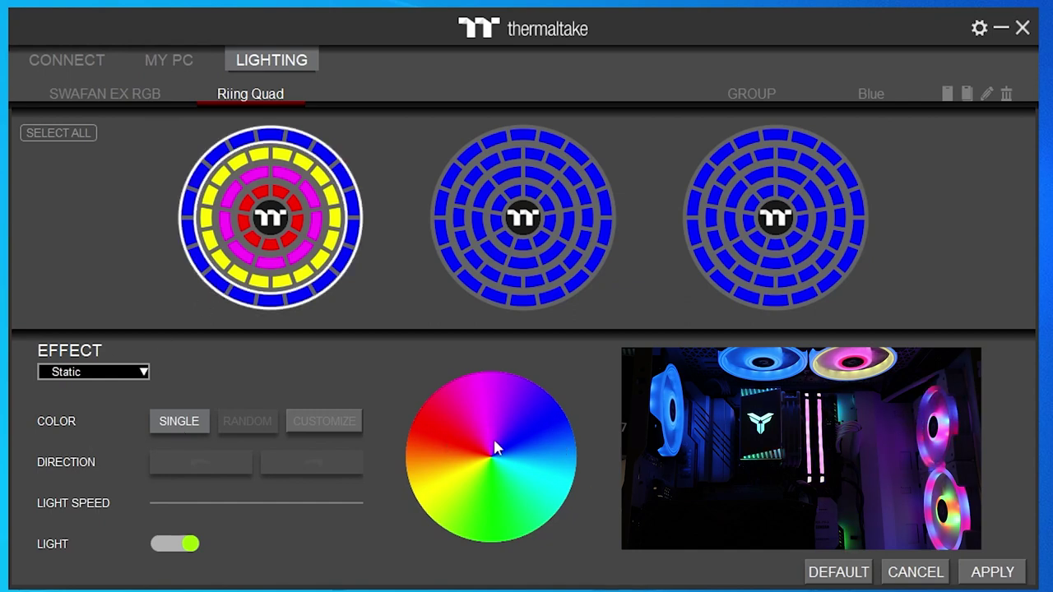
{"action": "left_click", "coordinate": [994, 573]}
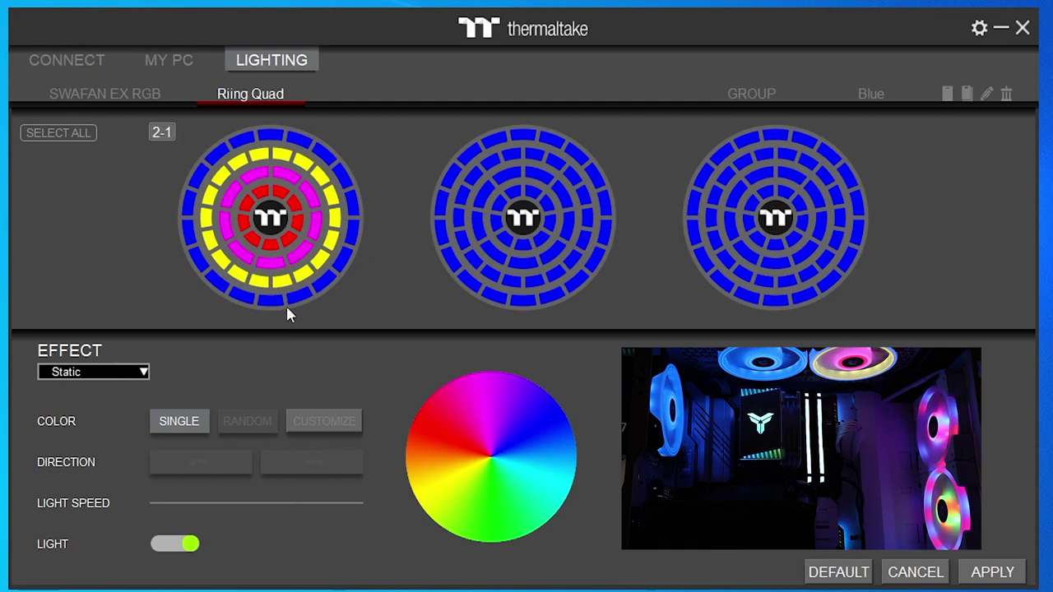
Step: Customize the first Riing Quad fan's innermost ring with yellow segments among the red ones, and apply the change
{"action": "left_click", "coordinate": [326, 419]}
{"action": "left_click", "coordinate": [274, 240]}
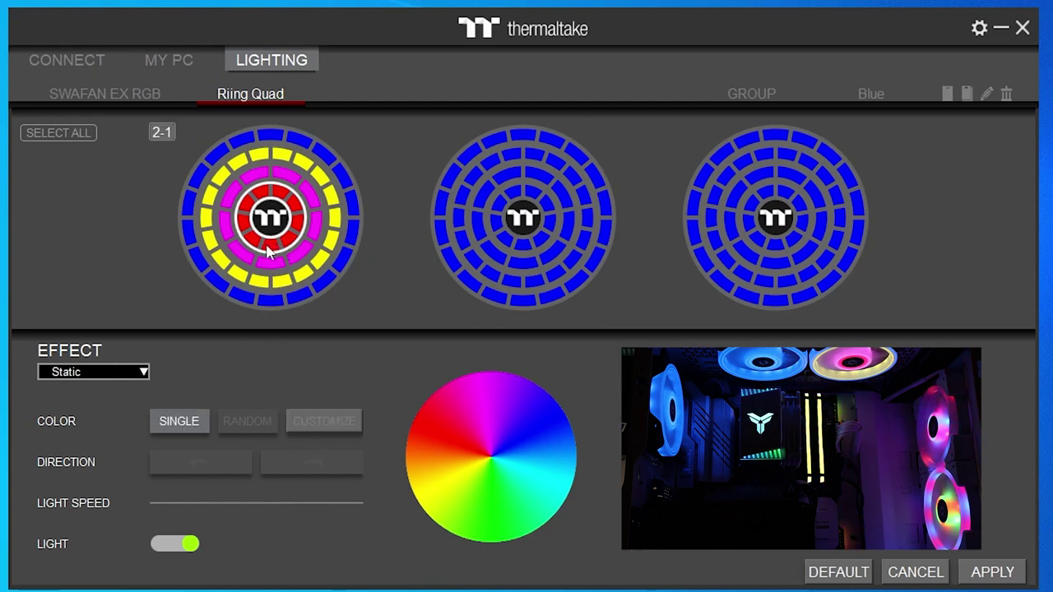
{"action": "left_click", "coordinate": [321, 422]}
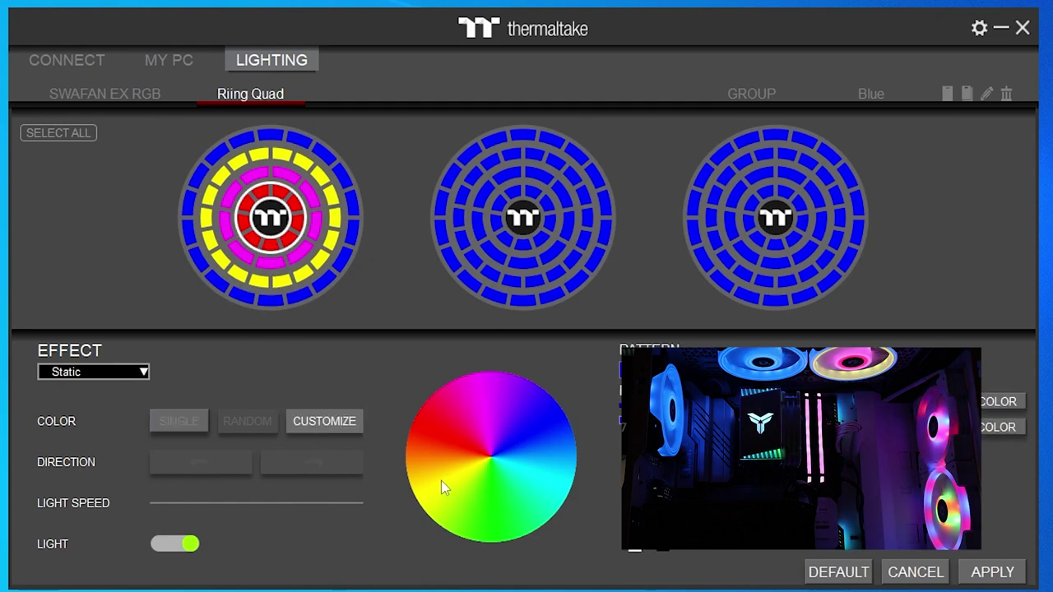
{"action": "mouse_move", "coordinate": [268, 247]}
{"action": "left_mouse_down"}
{"action": "mouse_move", "coordinate": [255, 235]}
{"action": "mouse_move", "coordinate": [272, 193]}
{"action": "mouse_move", "coordinate": [293, 216]}
{"action": "left_mouse_up"}
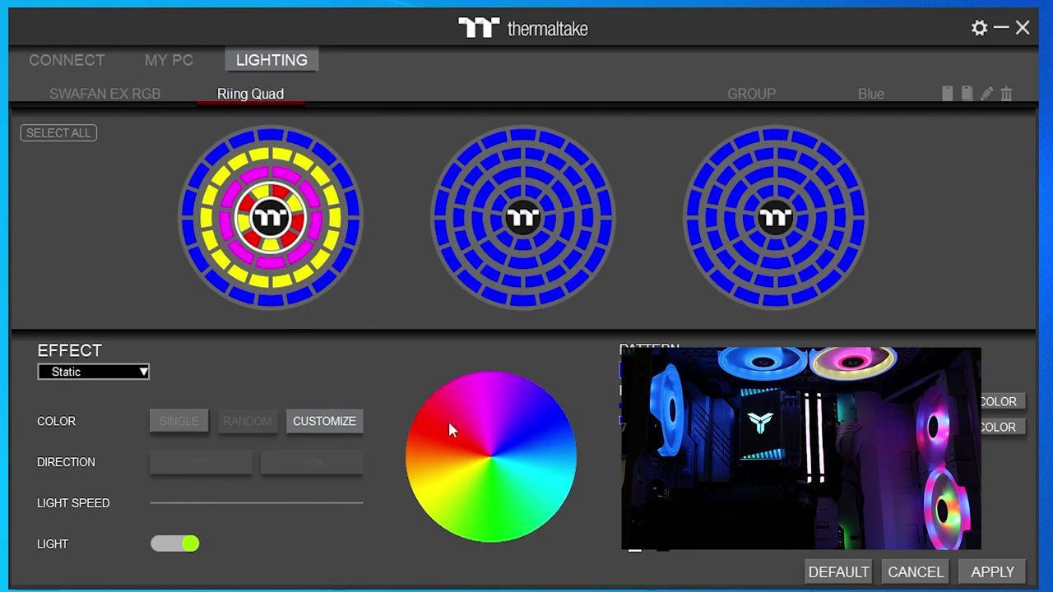
{"action": "left_click", "coordinate": [983, 574]}
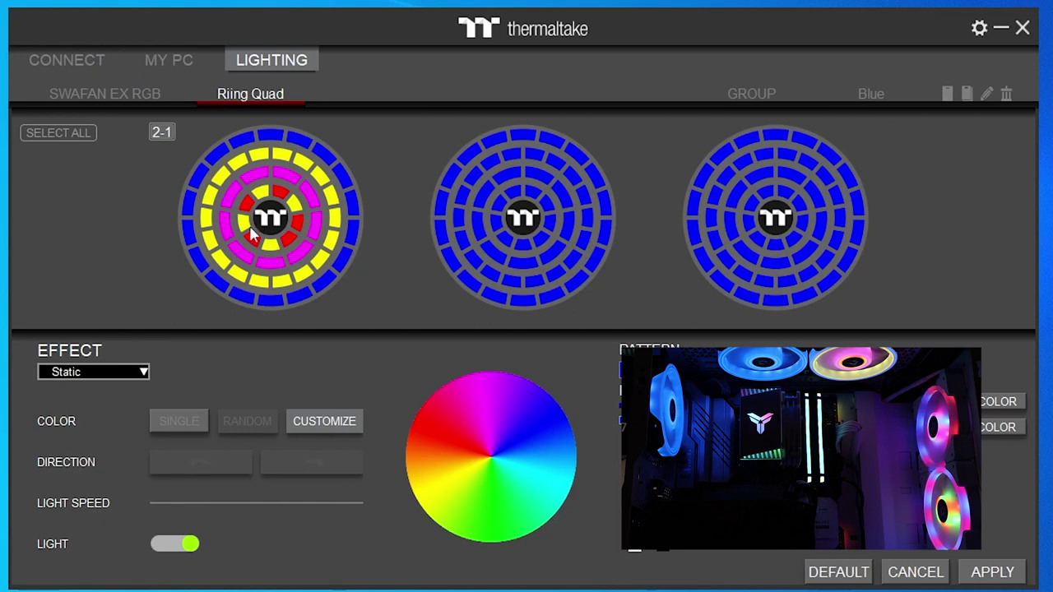
Step: Select the first fan's outermost ring, color it yellow-green, and set it back to blue
{"action": "left_click", "coordinate": [263, 303]}
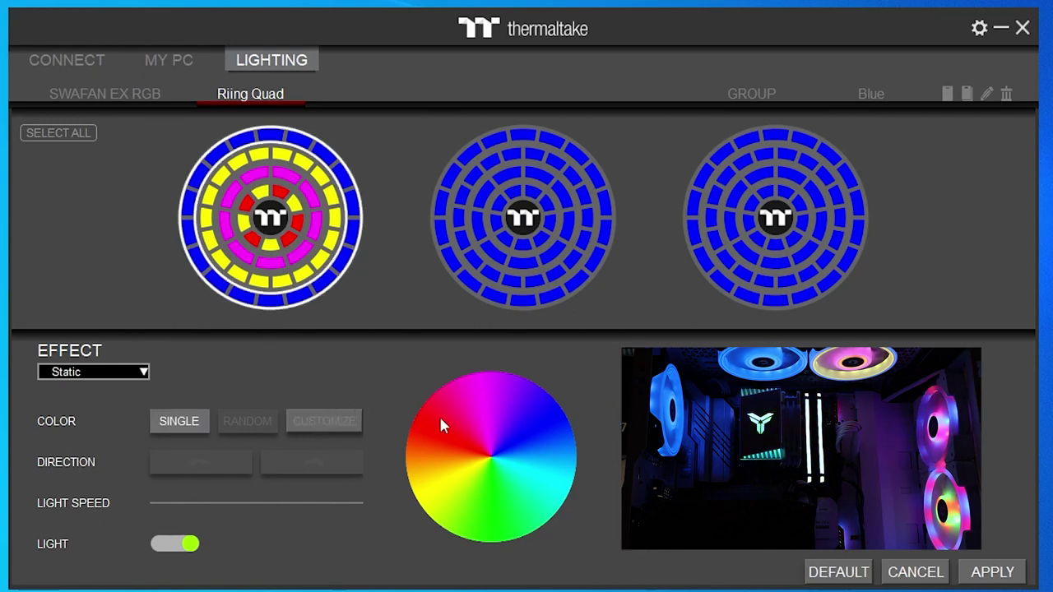
{"action": "left_click", "coordinate": [444, 506]}
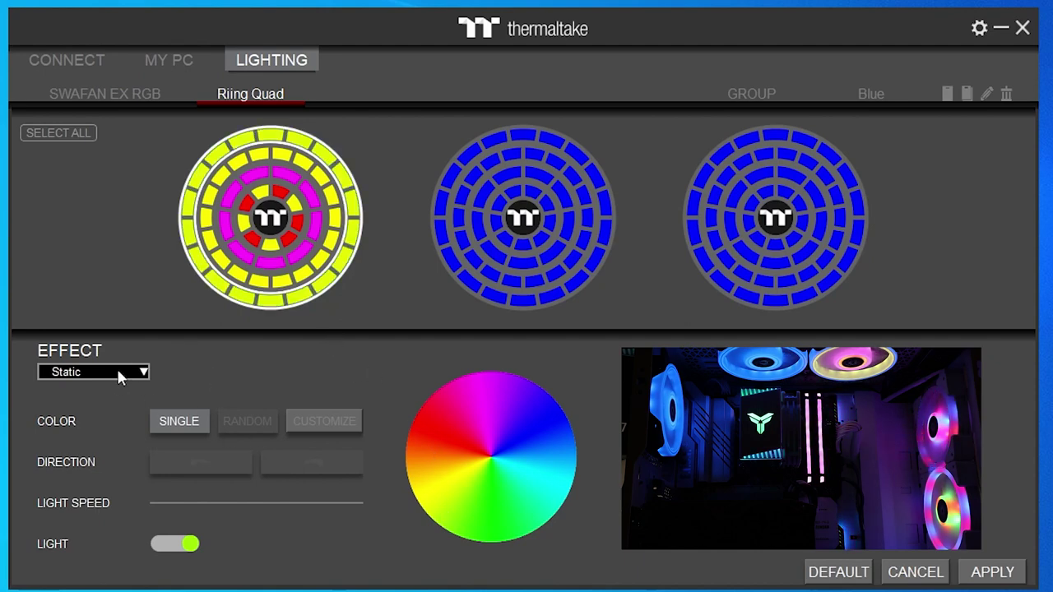
{"action": "left_click", "coordinate": [547, 416]}
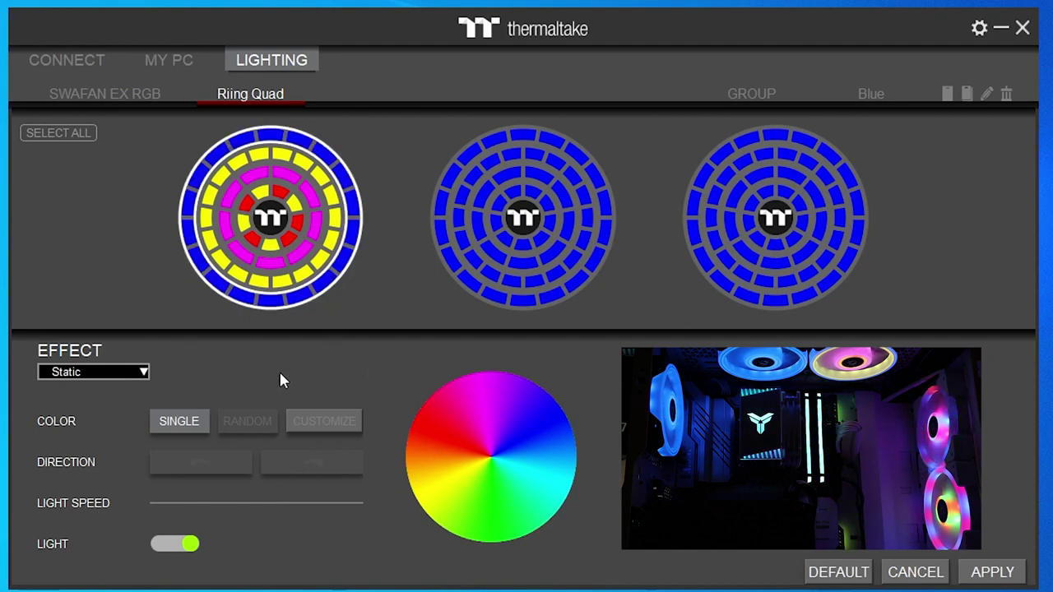
Step: Customize the first fan's outermost ring by painting eight spaced segments yellow among the blue ones, and apply it
{"action": "left_click", "coordinate": [333, 421]}
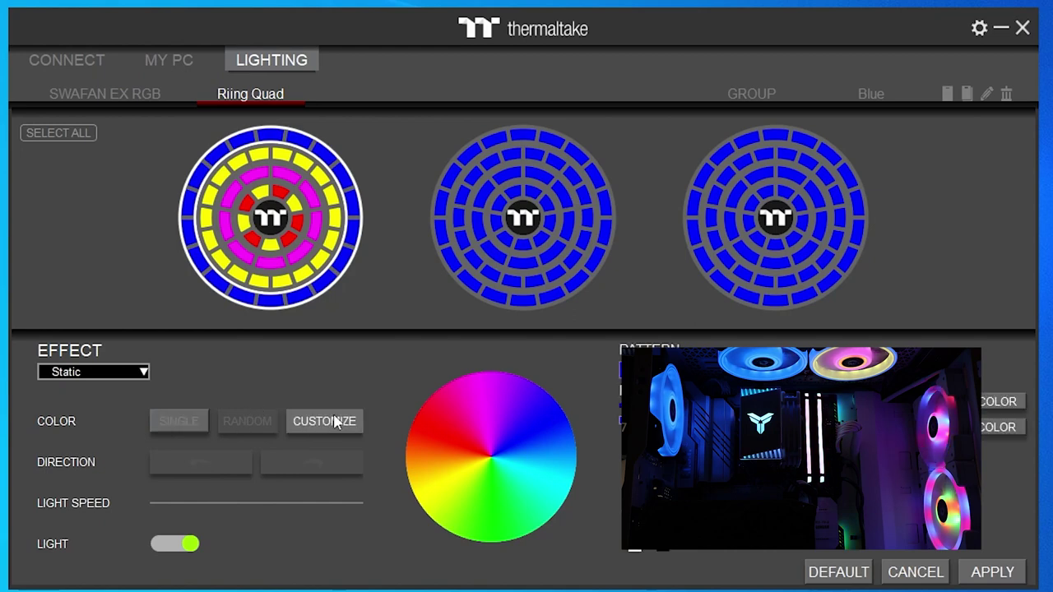
{"action": "left_click", "coordinate": [265, 303]}
{"action": "left_click", "coordinate": [217, 285]}
{"action": "left_click", "coordinate": [191, 206]}
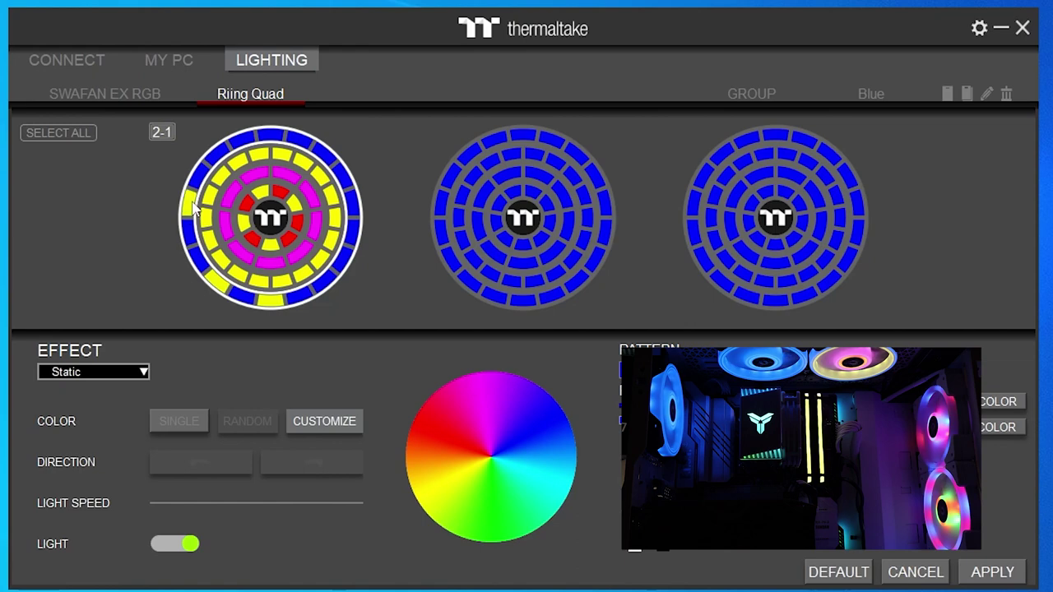
{"action": "left_click", "coordinate": [219, 158]}
{"action": "left_click", "coordinate": [279, 135]}
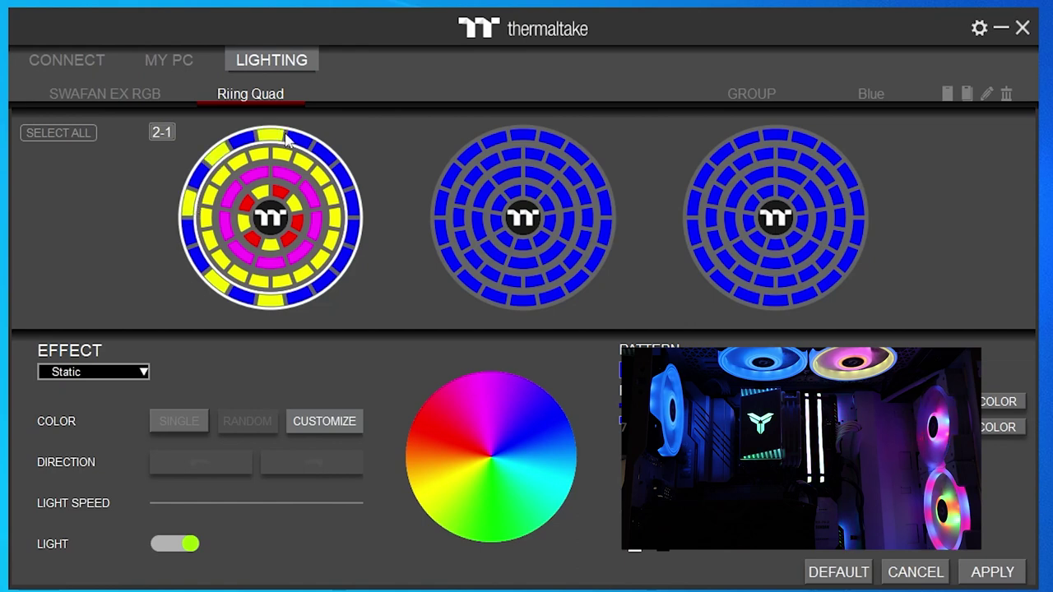
{"action": "left_click", "coordinate": [325, 159]}
{"action": "left_click", "coordinate": [353, 209]}
{"action": "left_click", "coordinate": [329, 282]}
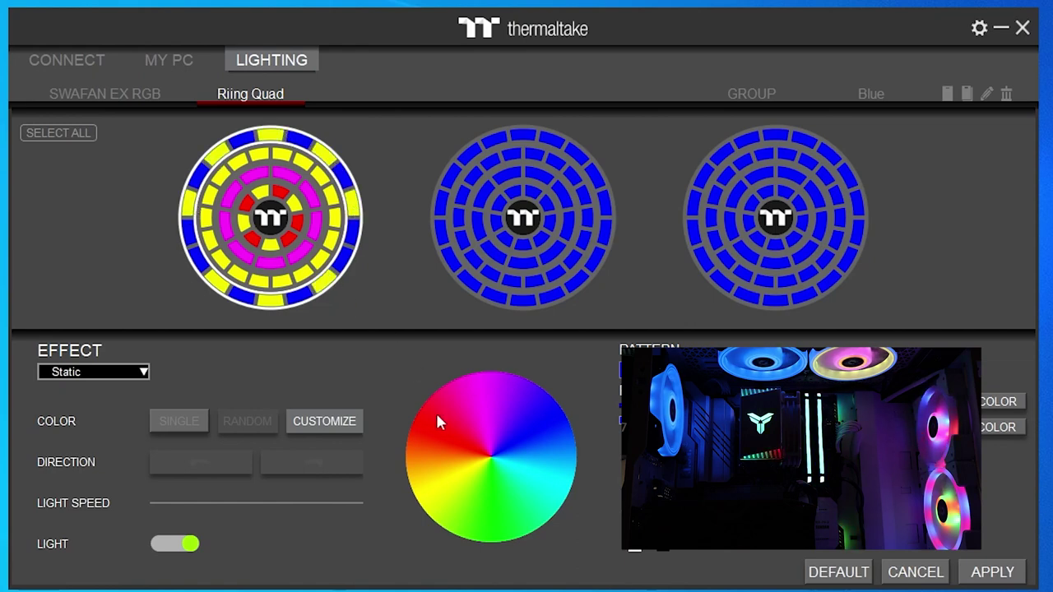
{"action": "left_click", "coordinate": [1003, 570]}
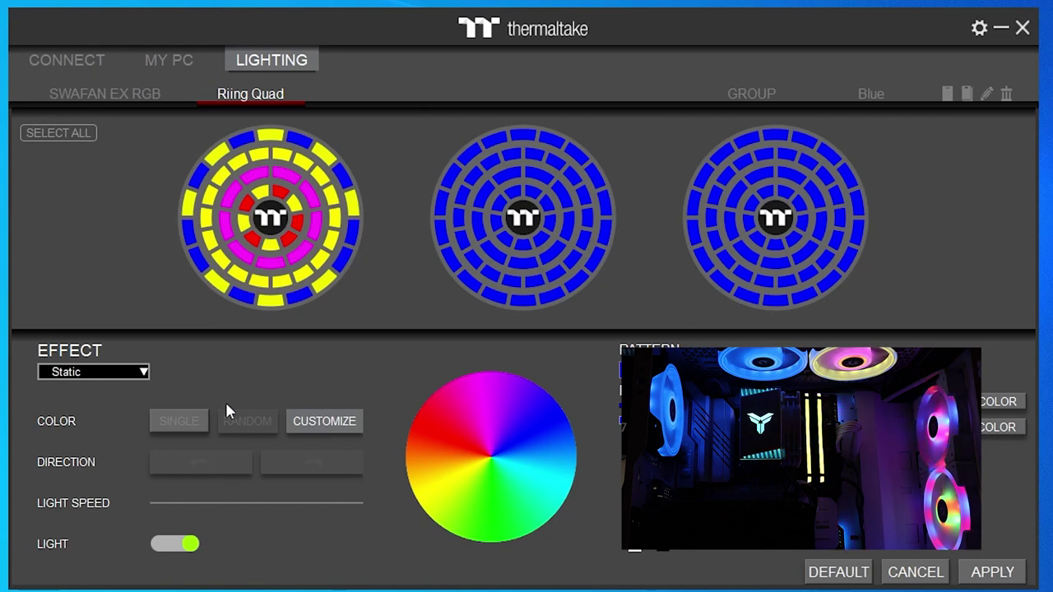
Step: Apply the Blink effect to the first fan's outermost ring
{"action": "left_click", "coordinate": [242, 300]}
{"action": "left_click", "coordinate": [136, 372]}
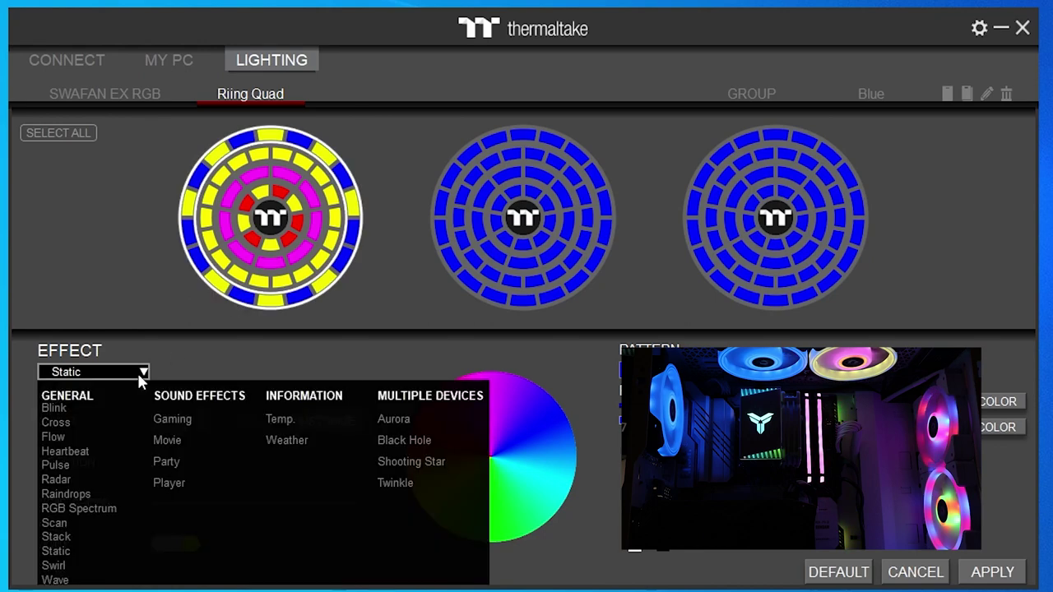
{"action": "left_click", "coordinate": [60, 405]}
{"action": "left_click", "coordinate": [991, 574]}
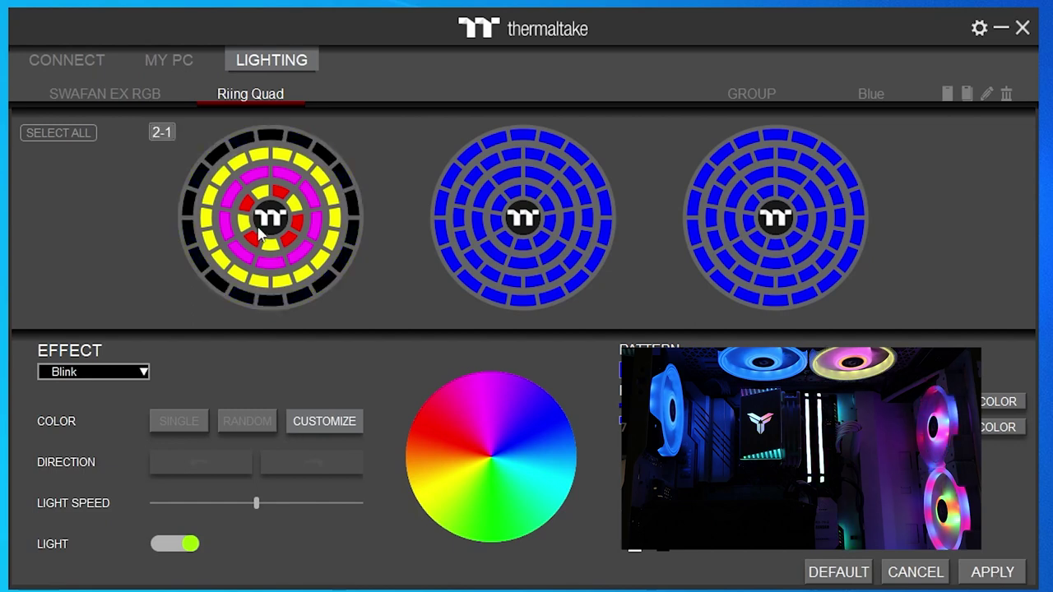
Step: Select all rings of the first fan at once and apply the Blink effect to them
{"action": "left_click", "coordinate": [261, 224]}
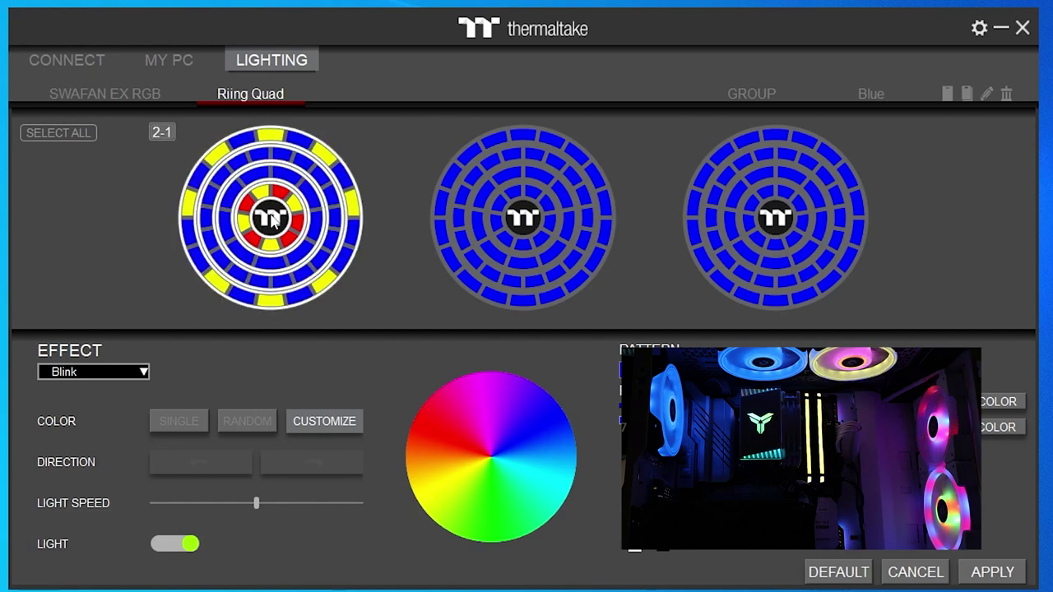
{"action": "left_click", "coordinate": [129, 373]}
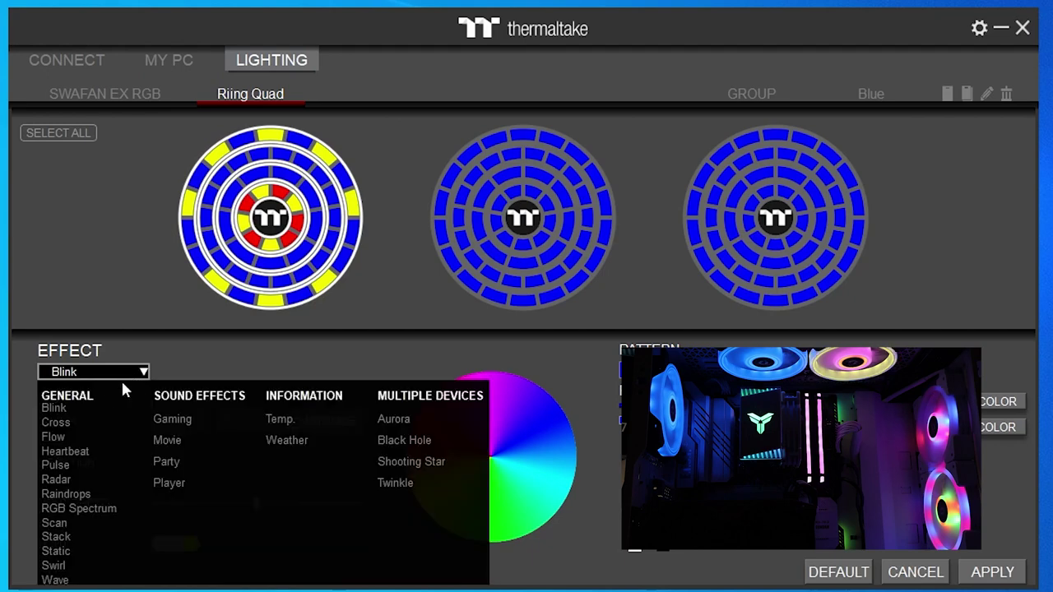
{"action": "left_click", "coordinate": [83, 406]}
{"action": "left_click", "coordinate": [992, 573]}
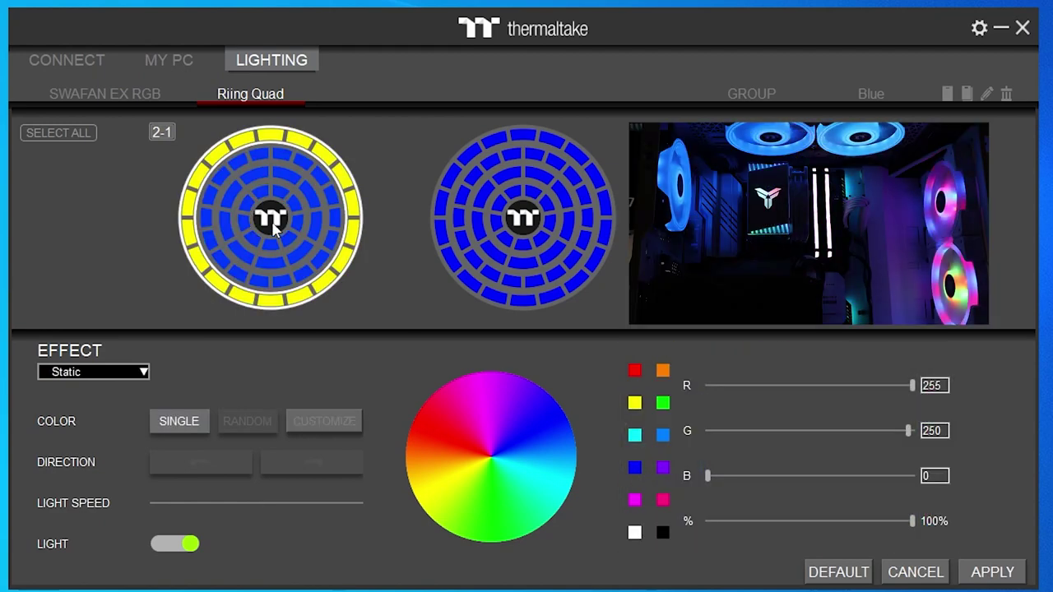
Step: Apply static single-color yellow (255, 250, 0) to all rings of the first fan
{"action": "left_click", "coordinate": [341, 275]}
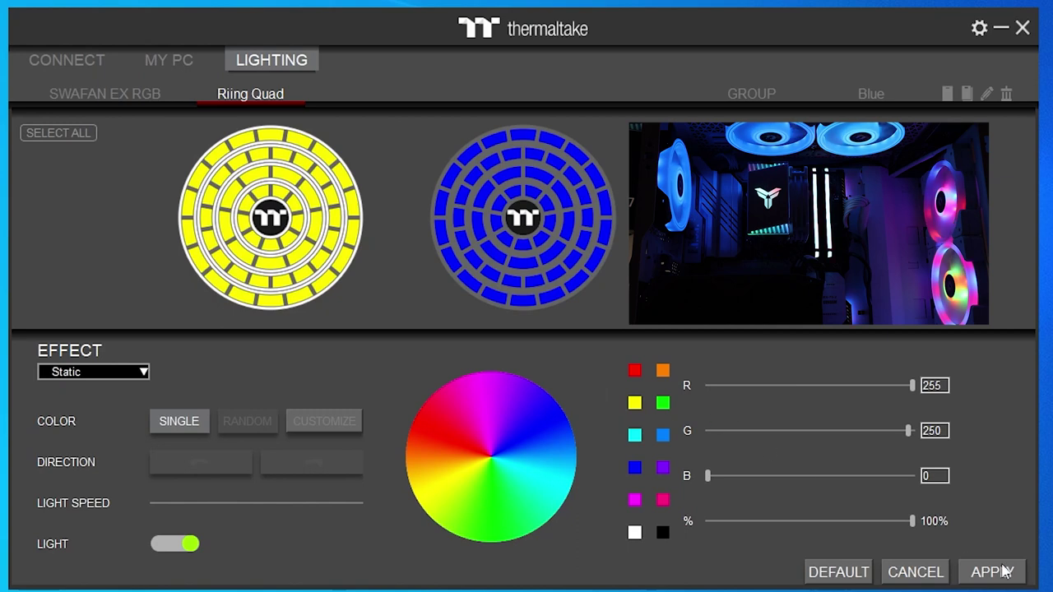
{"action": "left_click", "coordinate": [973, 570]}
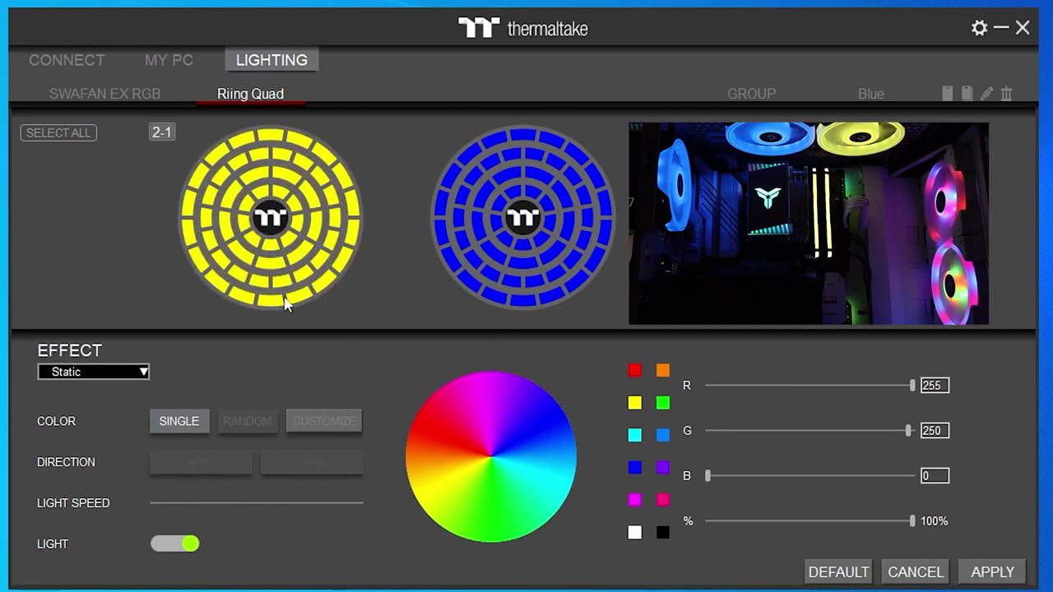
Step: Switch the whole first fan to customized coloring and look through the available color patterns
{"action": "left_click", "coordinate": [277, 231]}
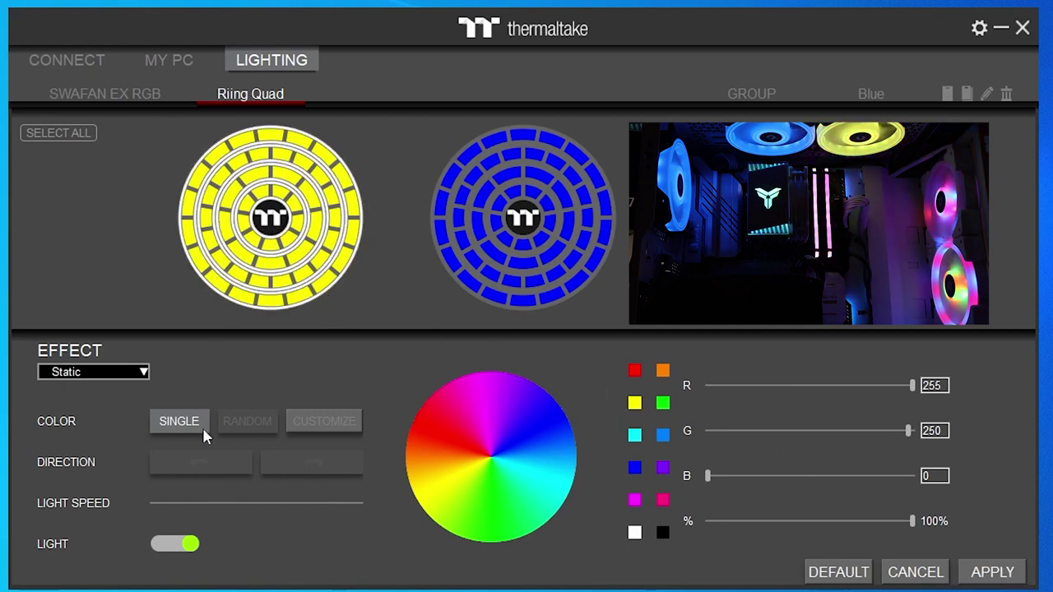
{"action": "left_click", "coordinate": [319, 418]}
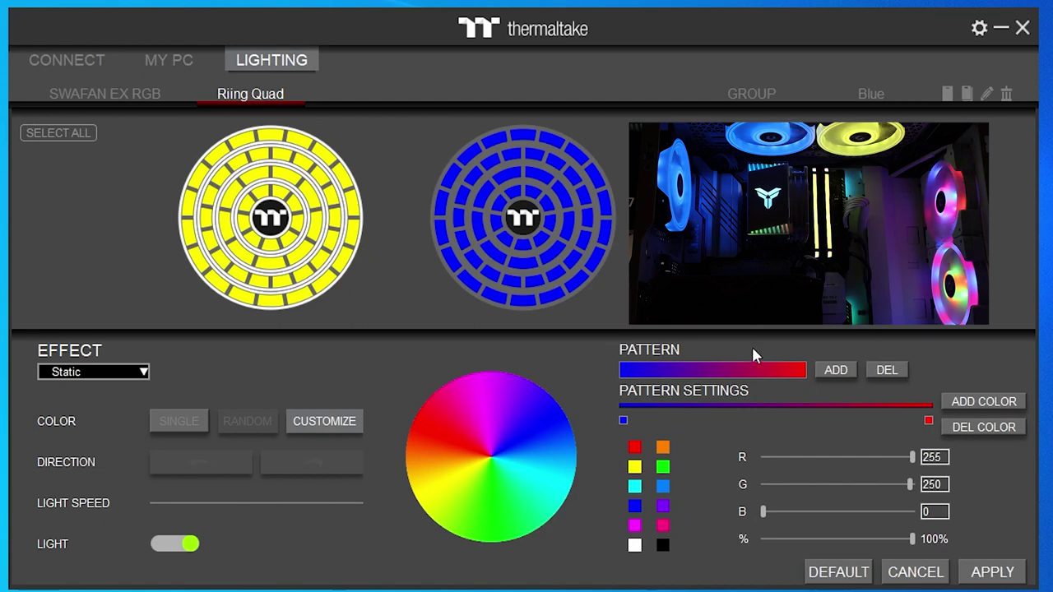
{"action": "left_click", "coordinate": [670, 374]}
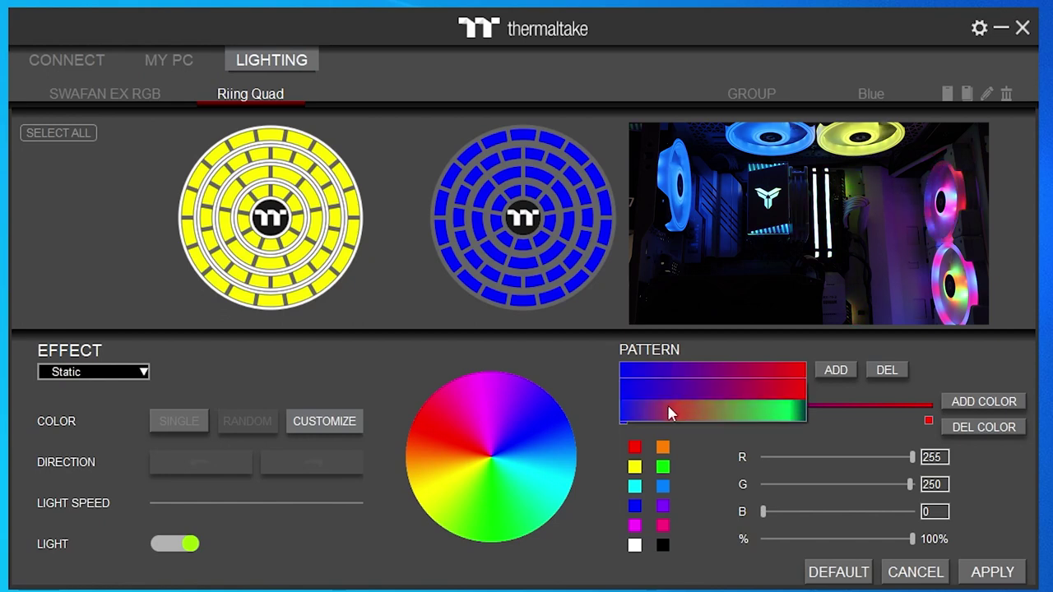
{"action": "left_click", "coordinate": [675, 372]}
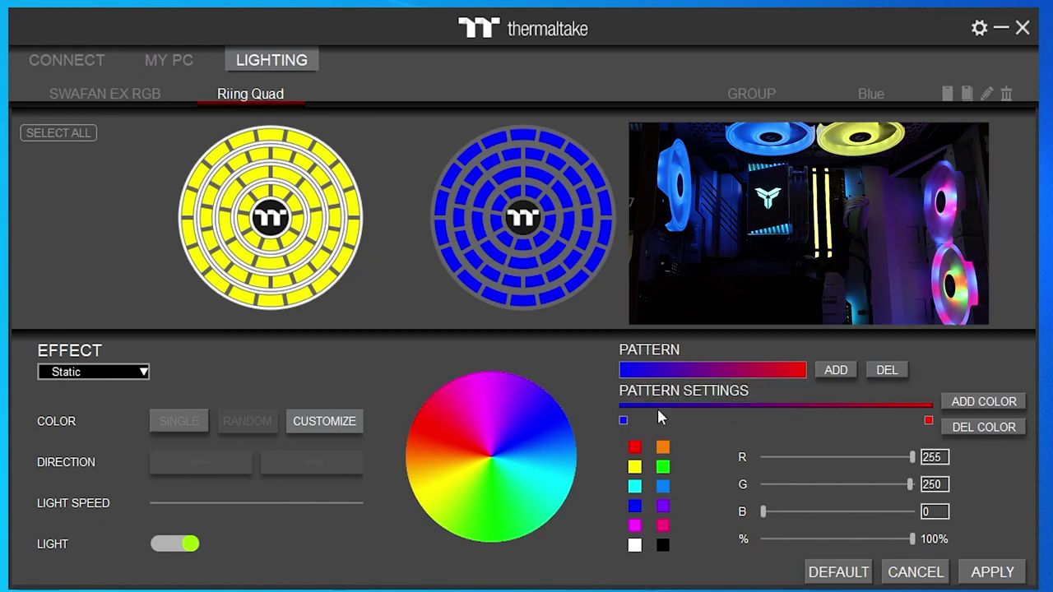
Step: Add a new color pattern running from blue (0, 37, 255) to yellow-green (207, 255, 0)
{"action": "left_click", "coordinate": [841, 375]}
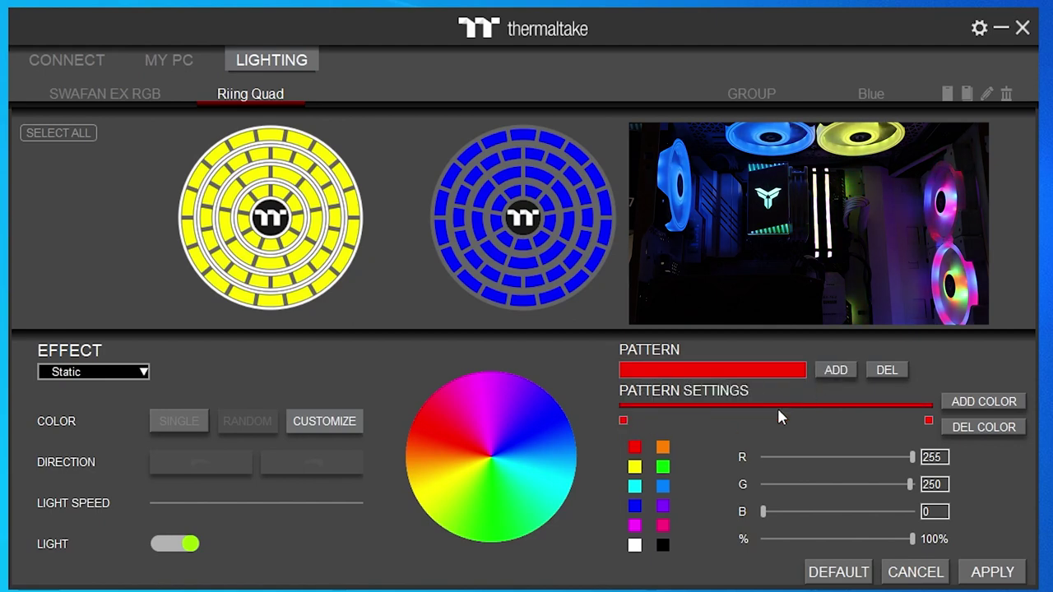
{"action": "left_click", "coordinate": [623, 420]}
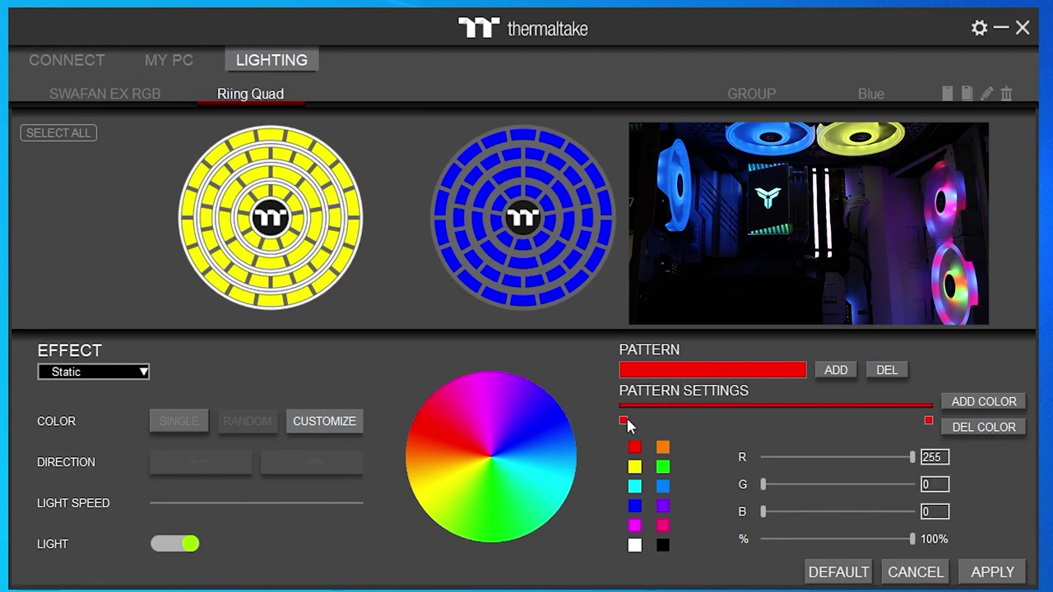
{"action": "left_click", "coordinate": [536, 438]}
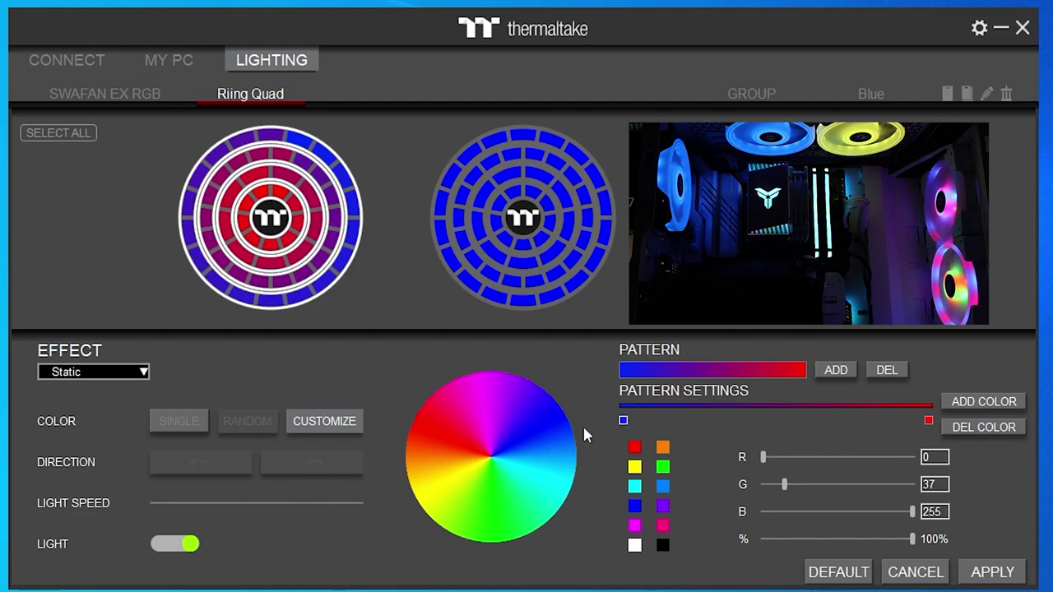
{"action": "left_click", "coordinate": [928, 421]}
{"action": "left_click", "coordinate": [445, 502]}
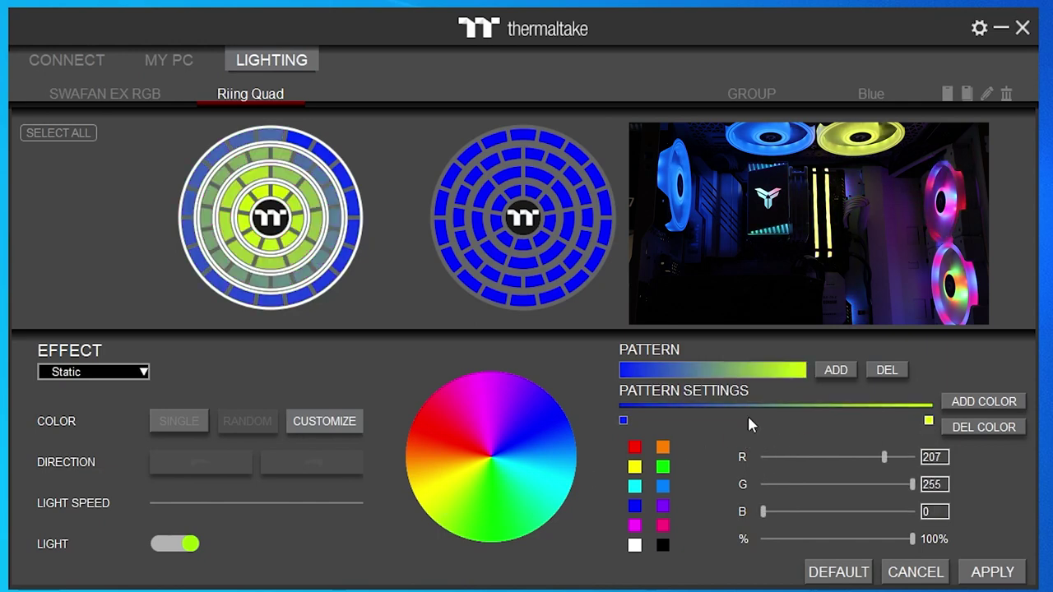
Step: Add a color stop between the pattern's two ends and color it red (255, 21, 0)
{"action": "left_click", "coordinate": [982, 402]}
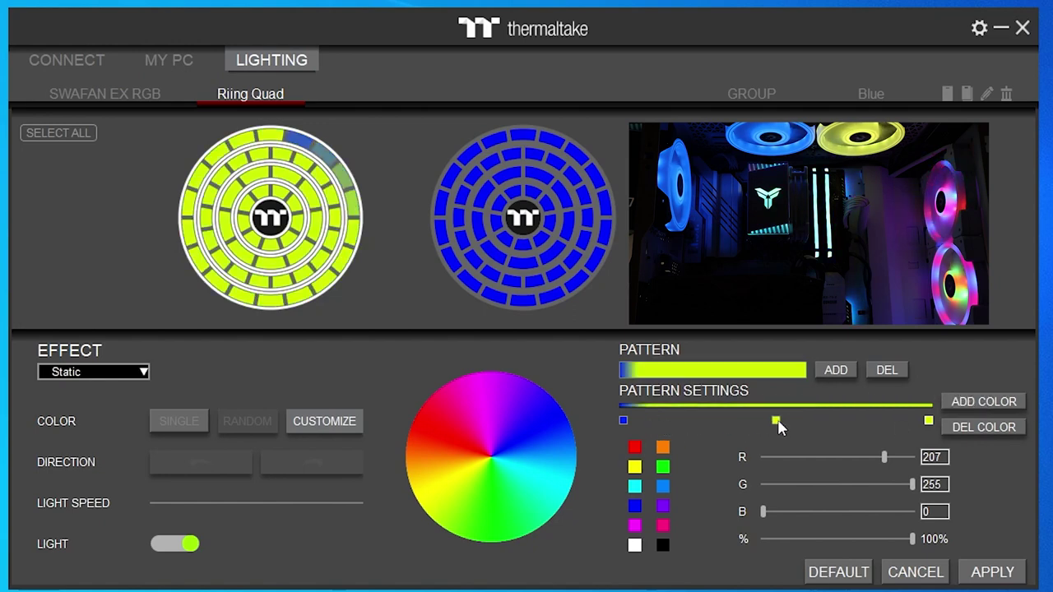
{"action": "left_click_drag", "start_coordinate": [710, 422], "coordinate": [760, 426]}
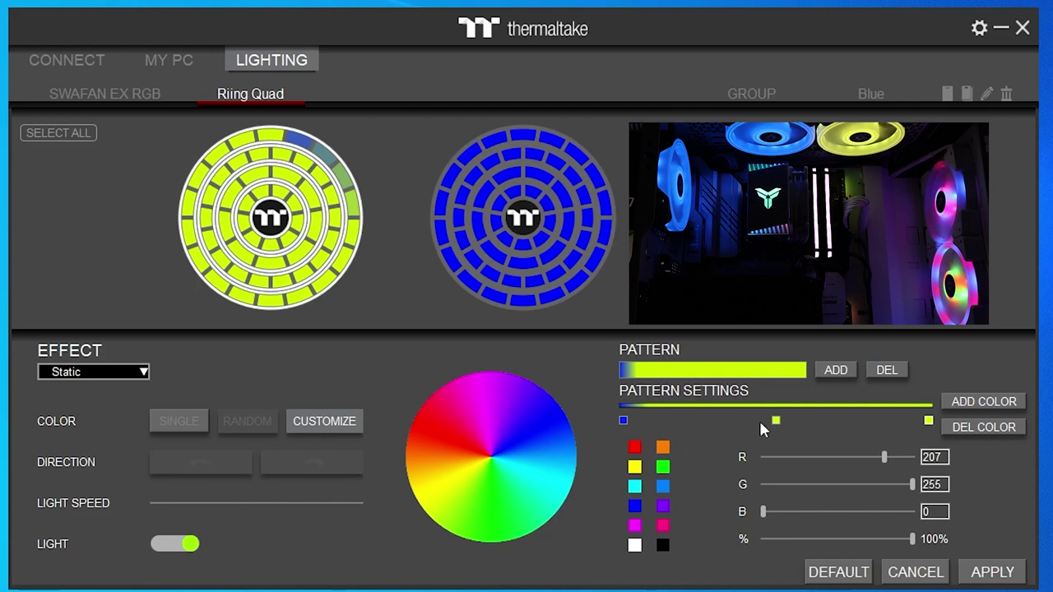
{"action": "left_click", "coordinate": [454, 443]}
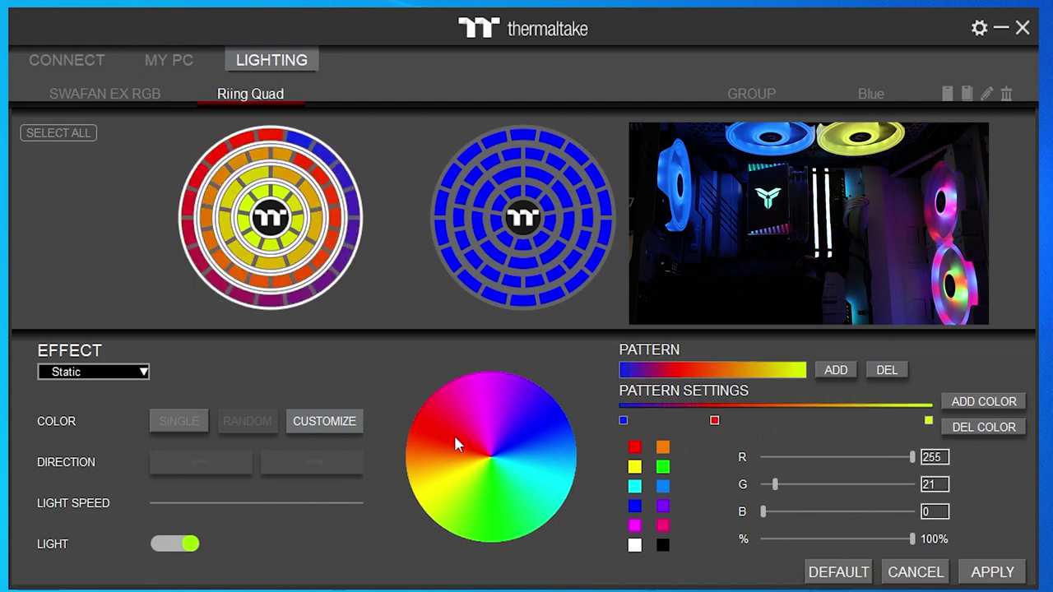
Step: Add a yellow (236, 255, 0) stop between the blue and red stops, shifting red toward the yellow-green end, and choose the new pattern
{"action": "left_click", "coordinate": [958, 403]}
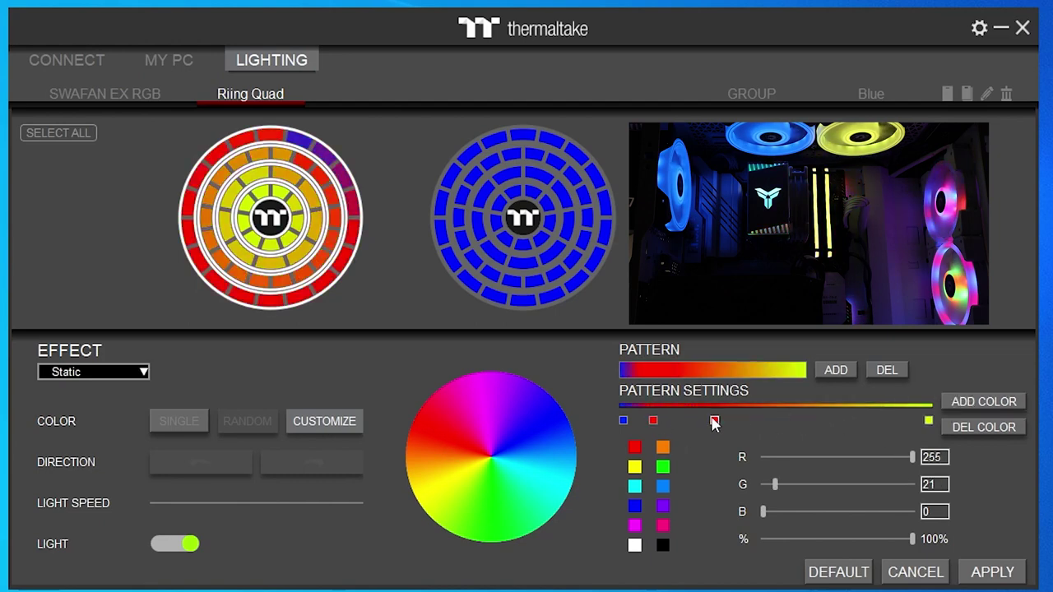
{"action": "left_click_drag", "start_coordinate": [750, 419], "coordinate": [819, 422]}
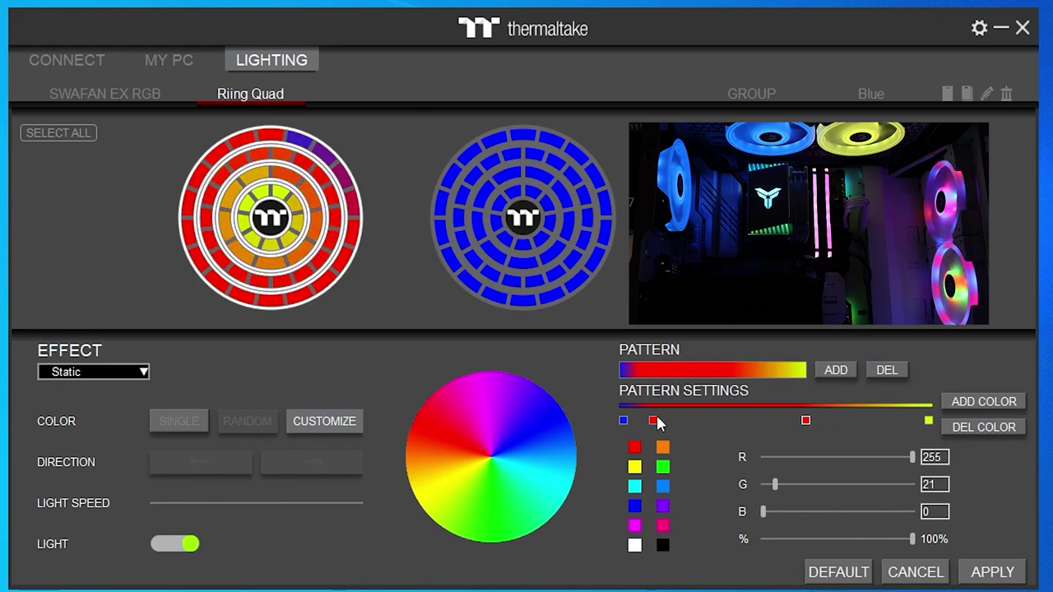
{"action": "left_click", "coordinate": [446, 489]}
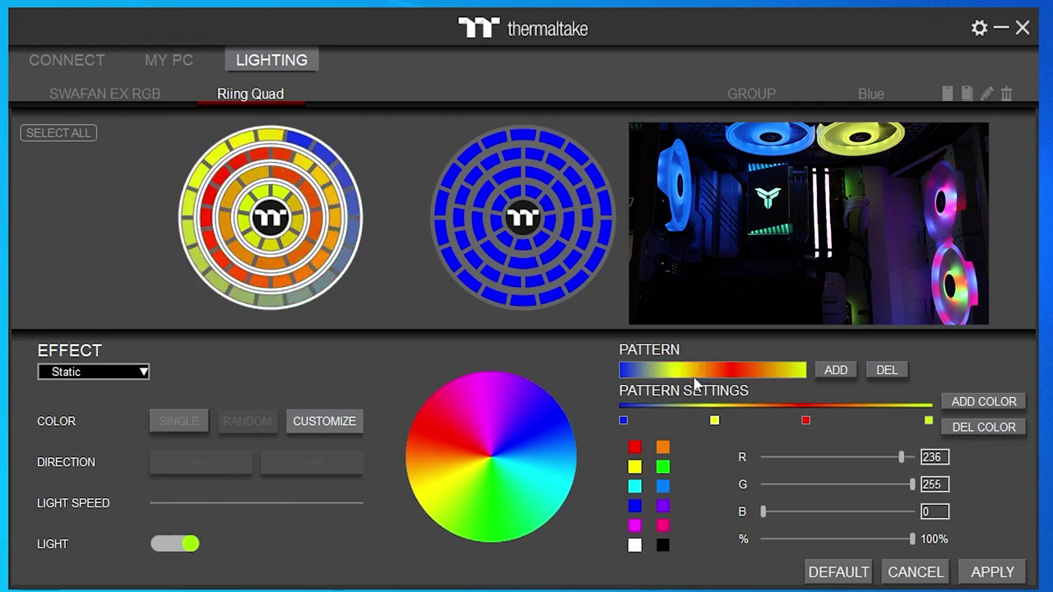
{"action": "left_click", "coordinate": [798, 373]}
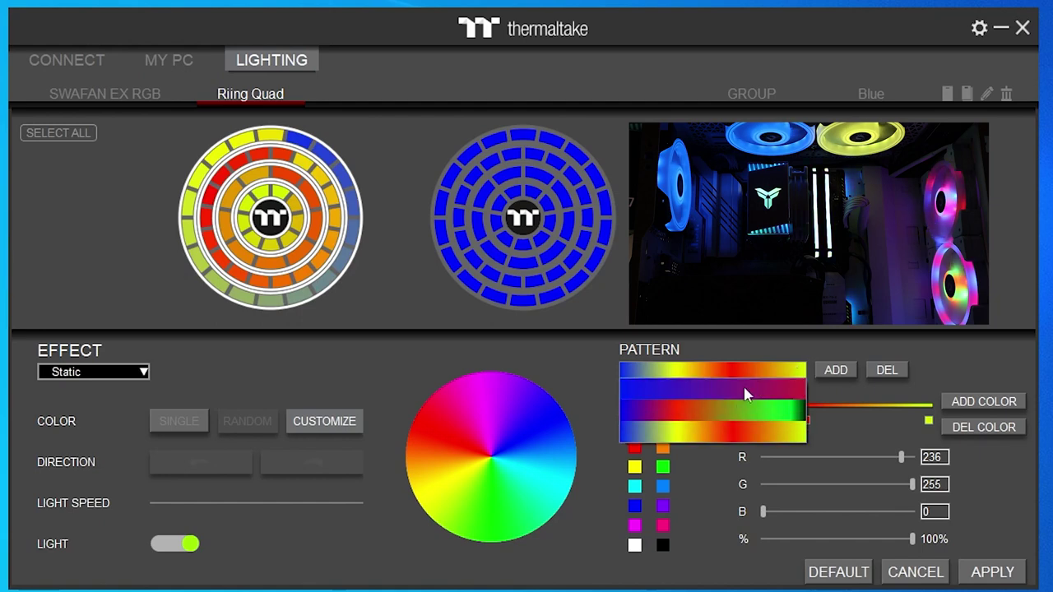
{"action": "left_click", "coordinate": [722, 433]}
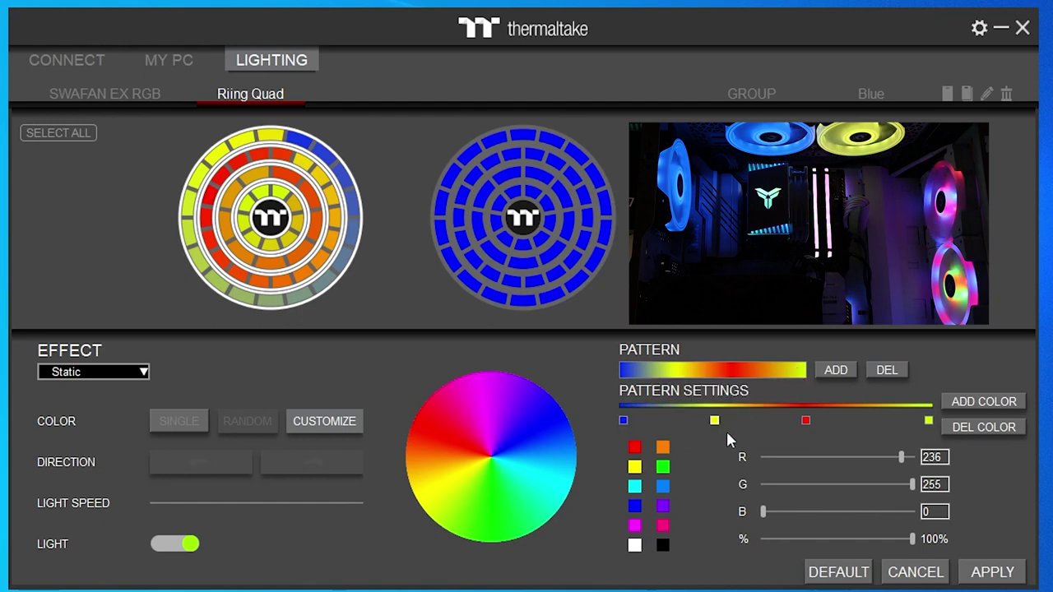
Step: Choose the blue, yellow, red and yellow-green gradient pattern for the first Riing Quad fan and apply the lighting
{"action": "left_click", "coordinate": [137, 374]}
{"action": "left_click", "coordinate": [269, 222]}
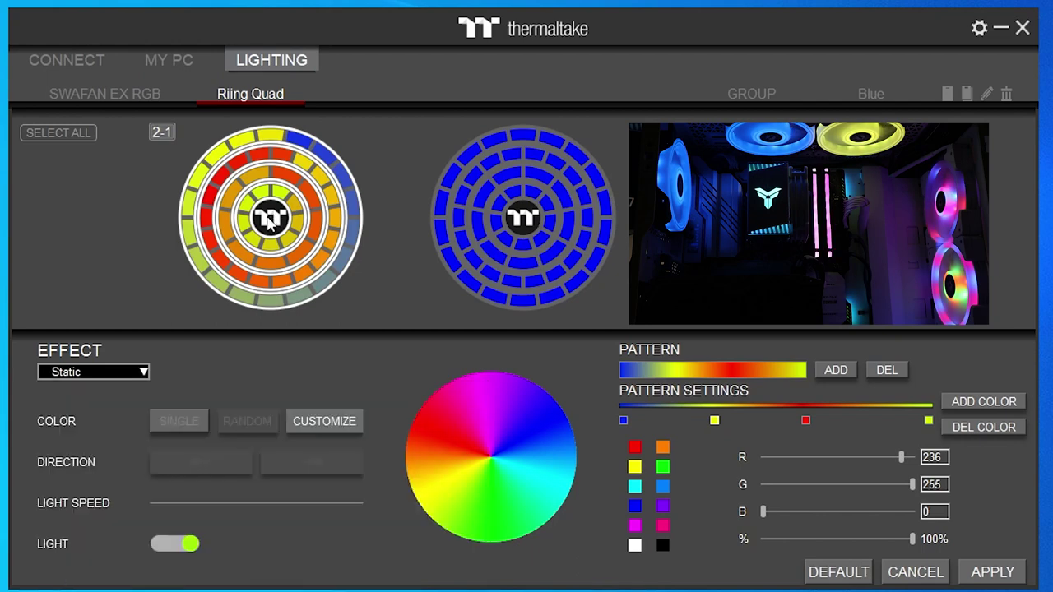
{"action": "left_click", "coordinate": [119, 368]}
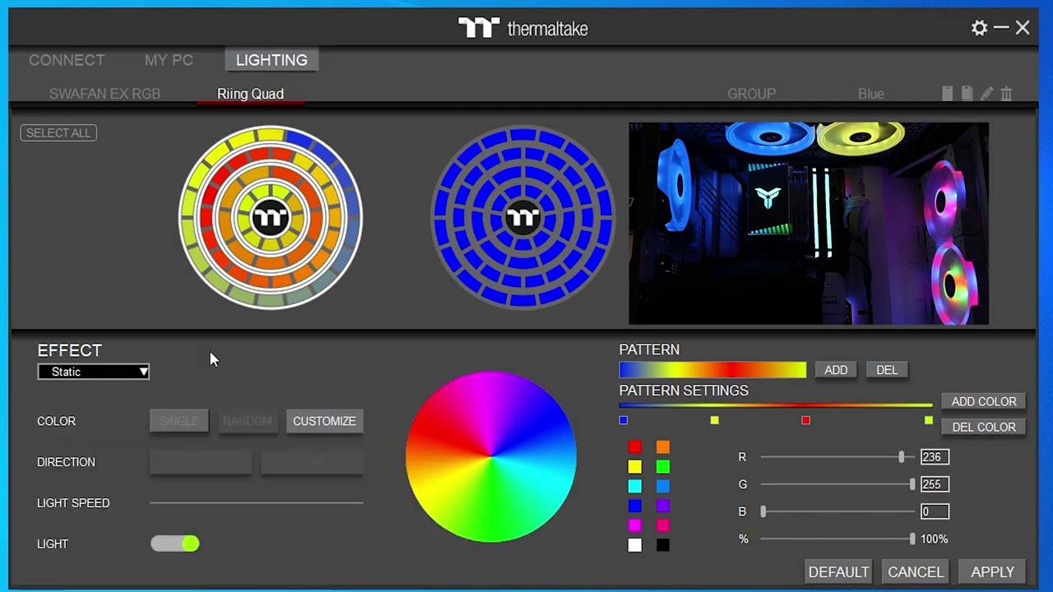
{"action": "left_click", "coordinate": [692, 372]}
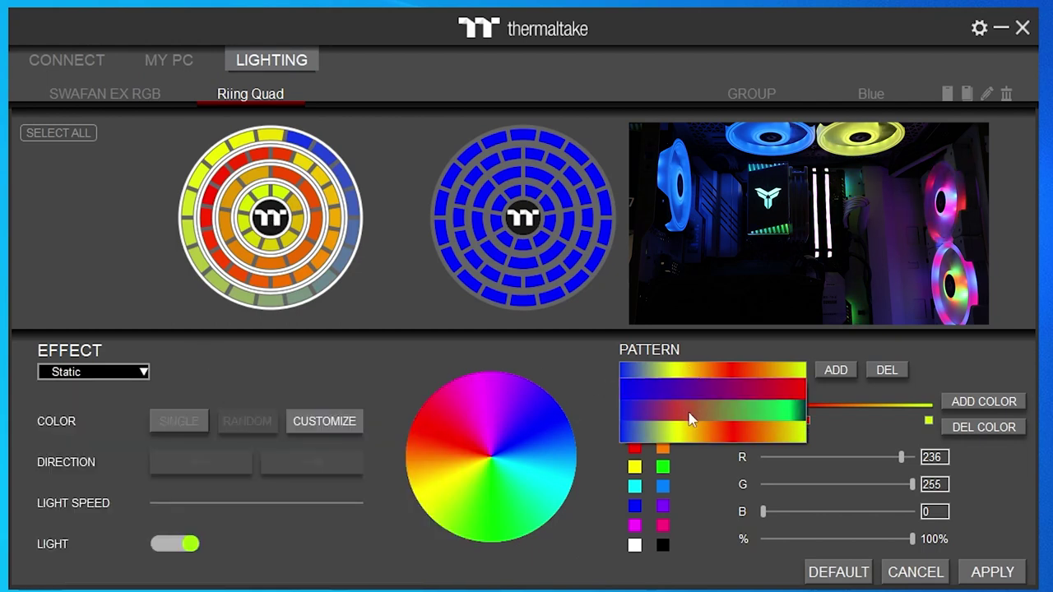
{"action": "left_click", "coordinate": [705, 435]}
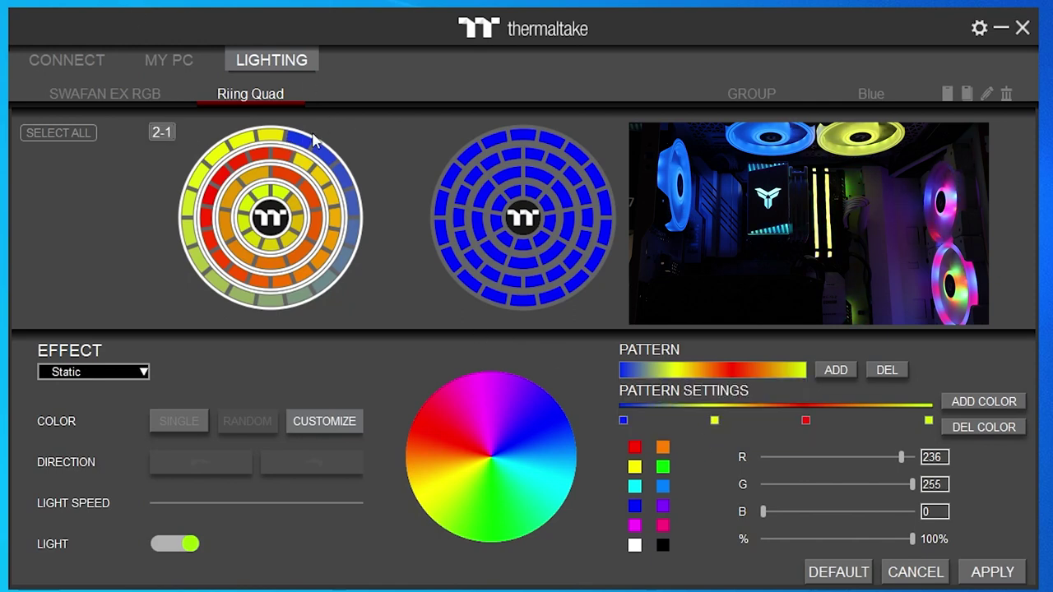
{"action": "left_click", "coordinate": [997, 575]}
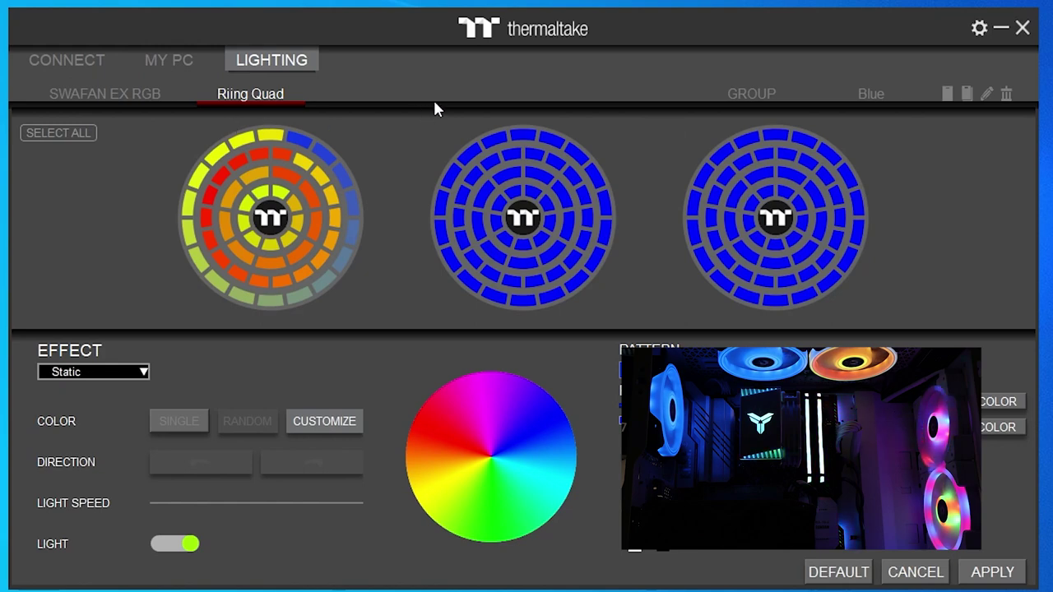
Step: Review the PC information and fan speeds, and save the fan-speed settings to the Blue profile
{"action": "left_click", "coordinate": [180, 64]}
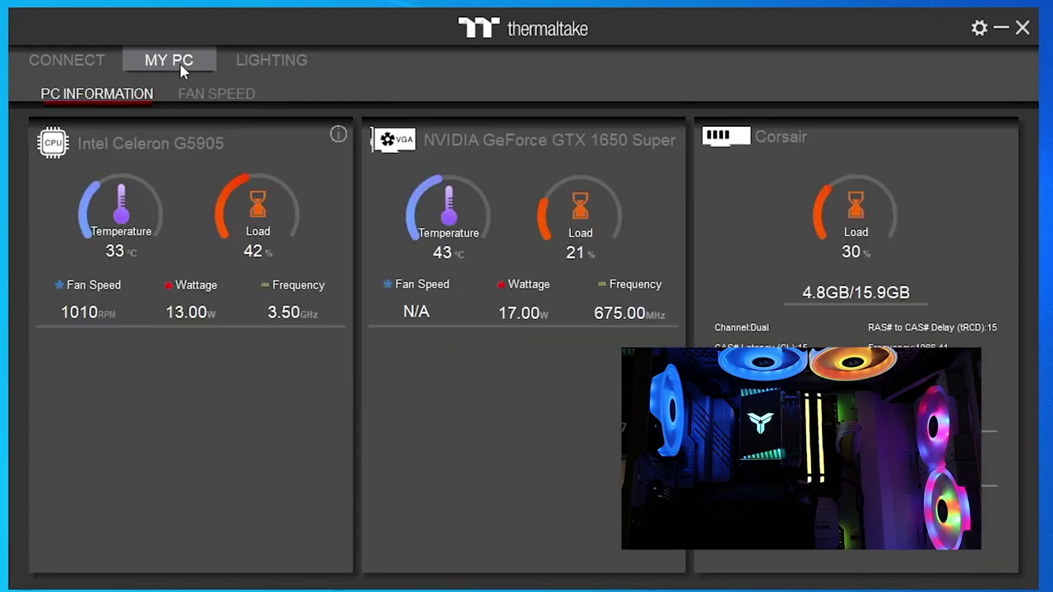
{"action": "left_click", "coordinate": [208, 92]}
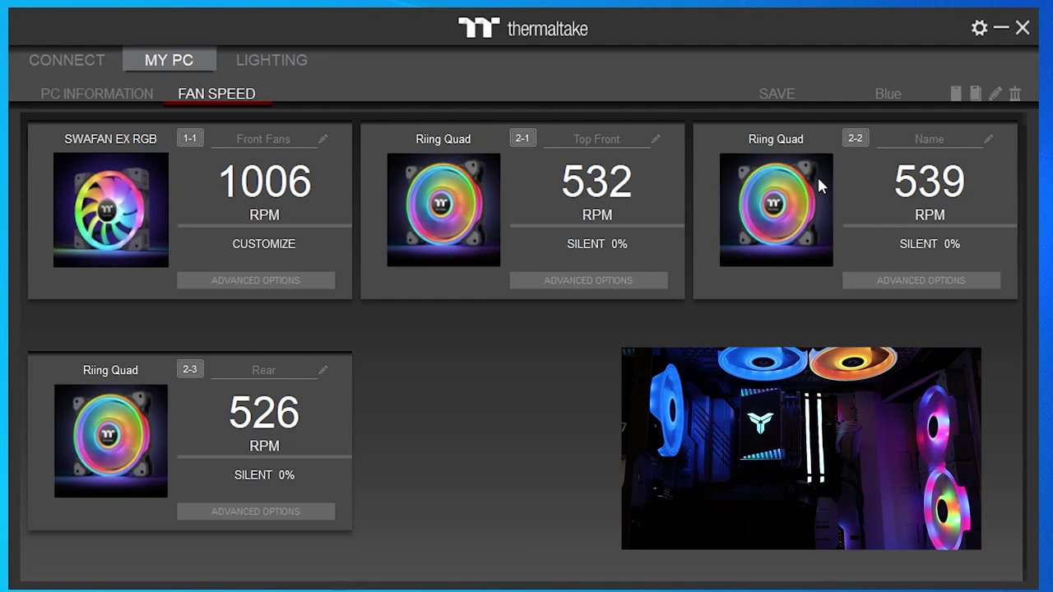
{"action": "left_click", "coordinate": [778, 94]}
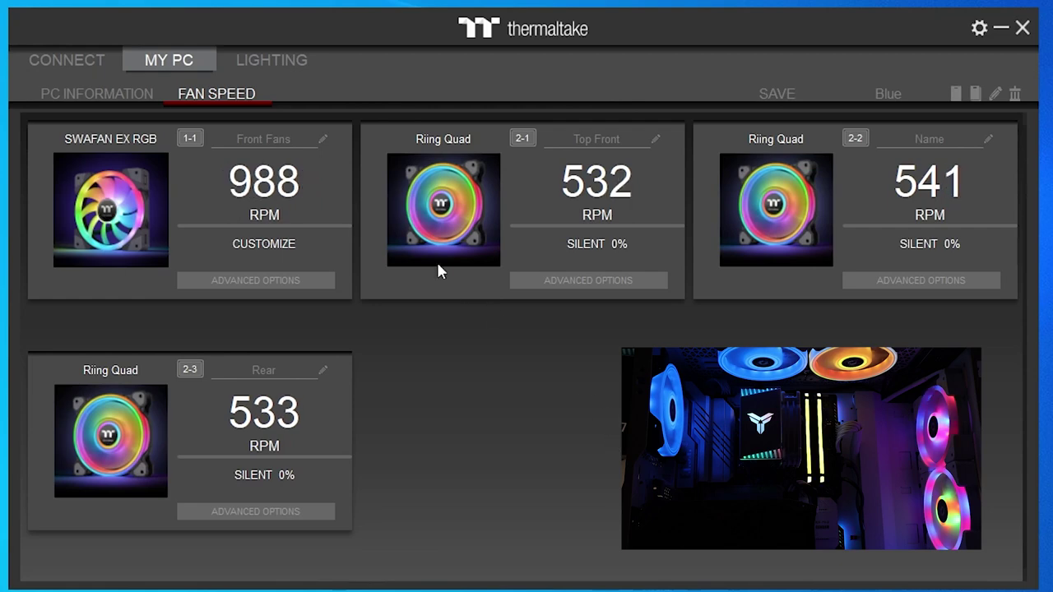
Step: Create a new lighting profile and rename it Hardware Artisan
{"action": "left_click", "coordinate": [258, 60]}
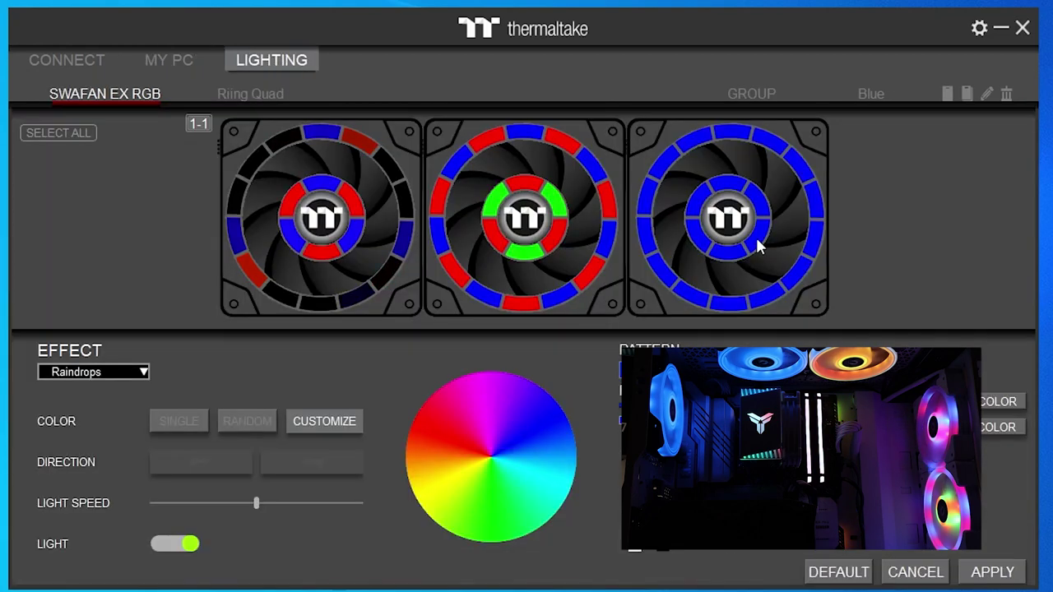
{"action": "left_click", "coordinate": [947, 94]}
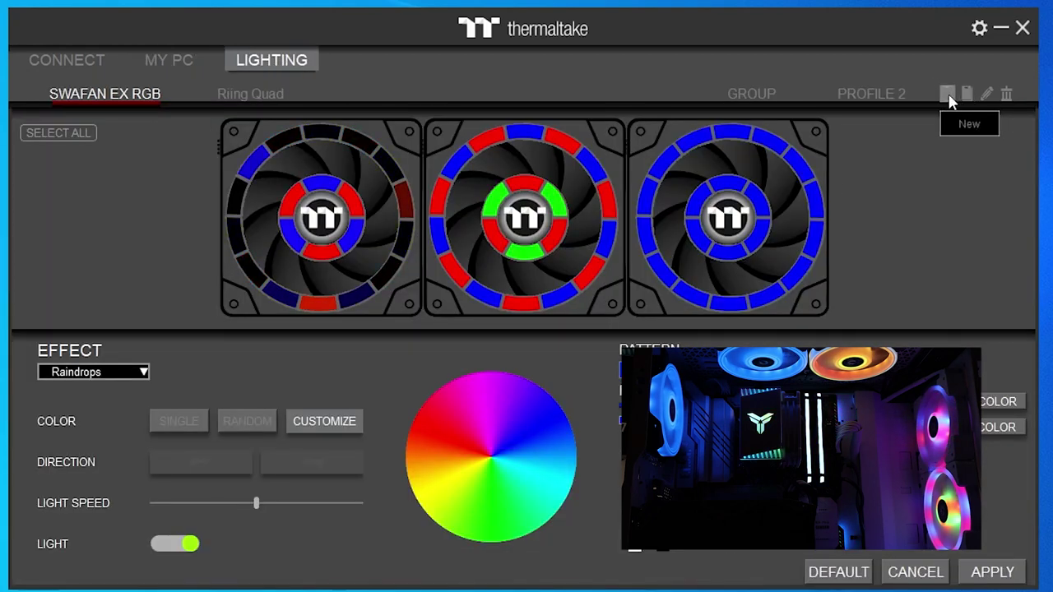
{"action": "left_click", "coordinate": [890, 92]}
{"action": "left_click", "coordinate": [899, 97]}
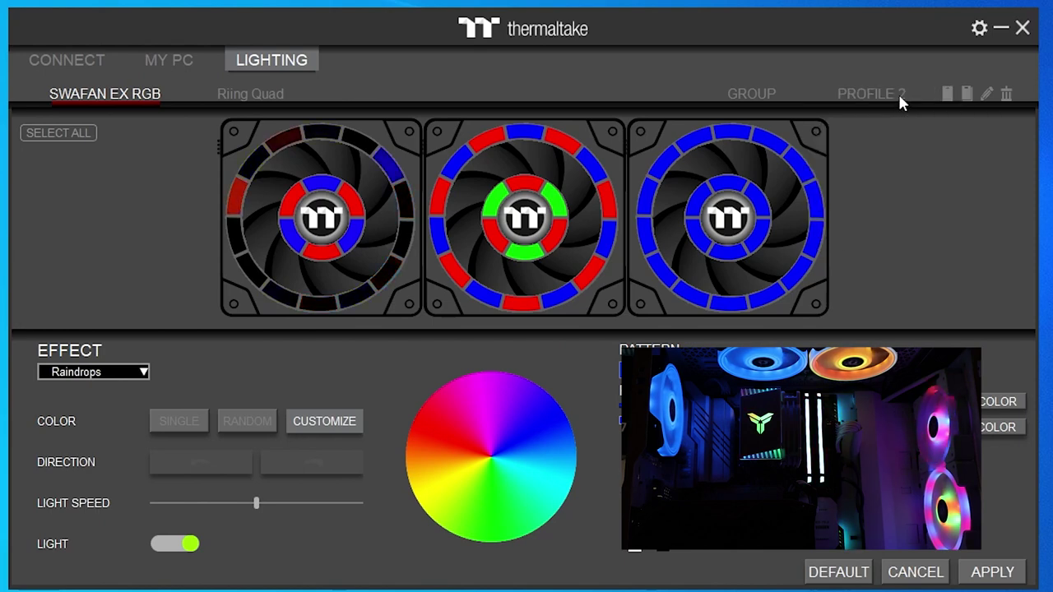
{"action": "left_click", "coordinate": [899, 97]}
{"action": "left_click", "coordinate": [986, 94]}
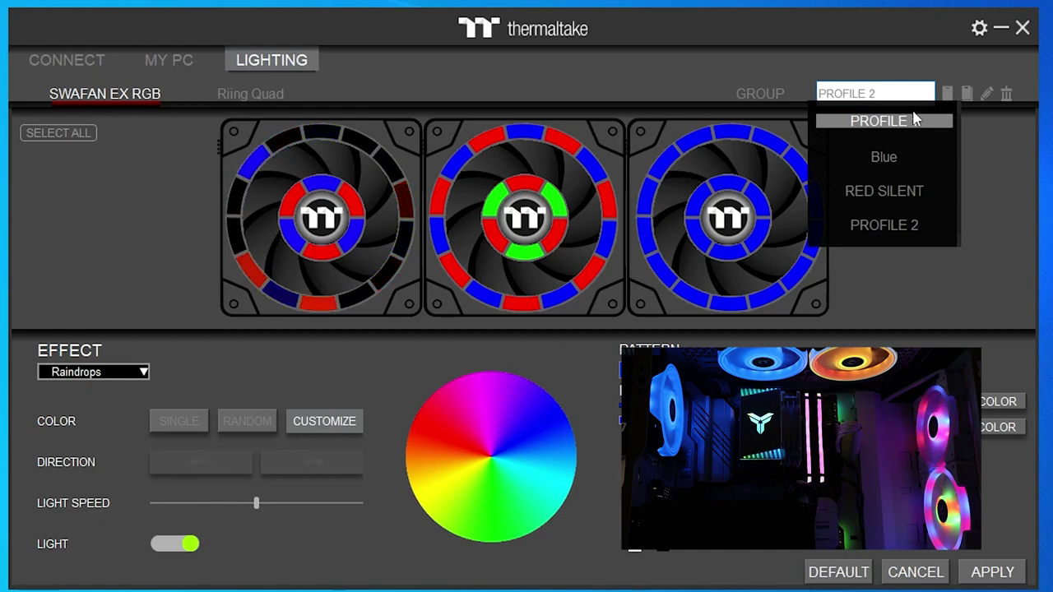
{"action": "type", "text": "Hardware A"}
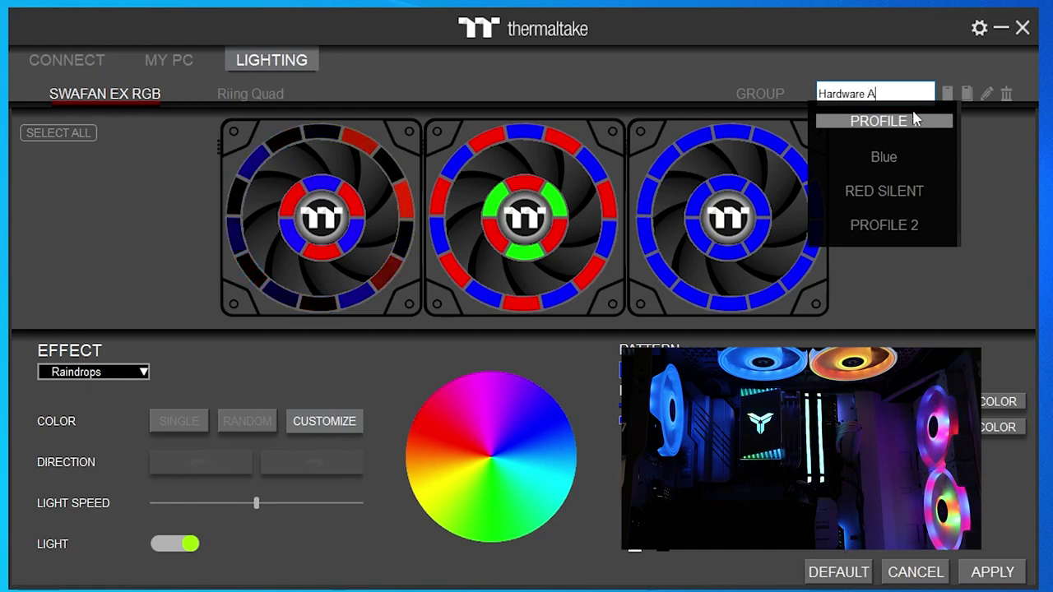
{"action": "type", "text": "rtisan"}
{"action": "key", "text": "Return"}
{"action": "left_click", "coordinate": [877, 99]}
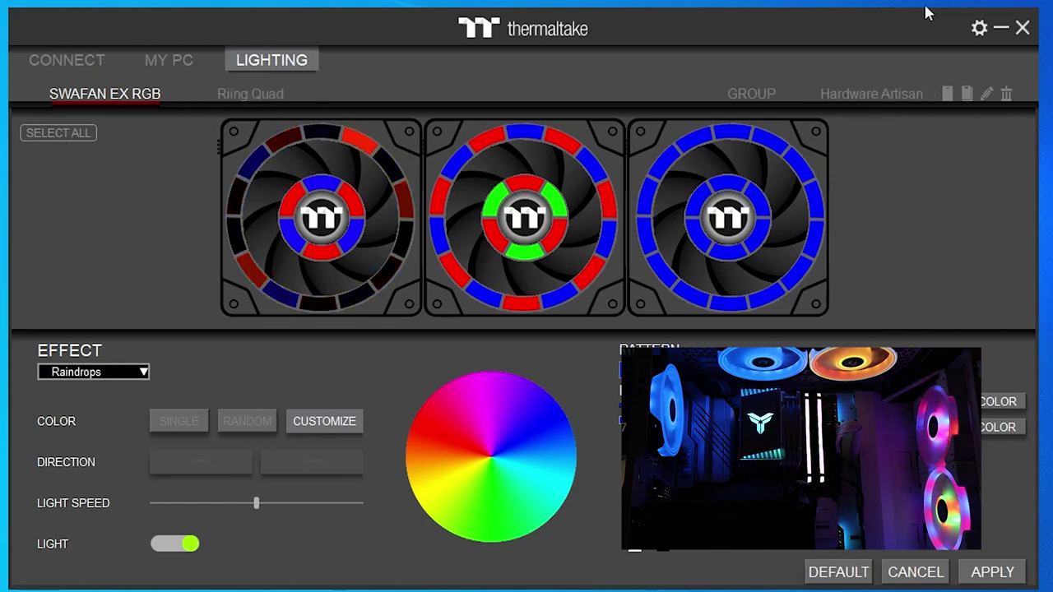
{"action": "left_click", "coordinate": [751, 93]}
{"action": "left_click", "coordinate": [809, 142]}
{"action": "left_click", "coordinate": [806, 214]}
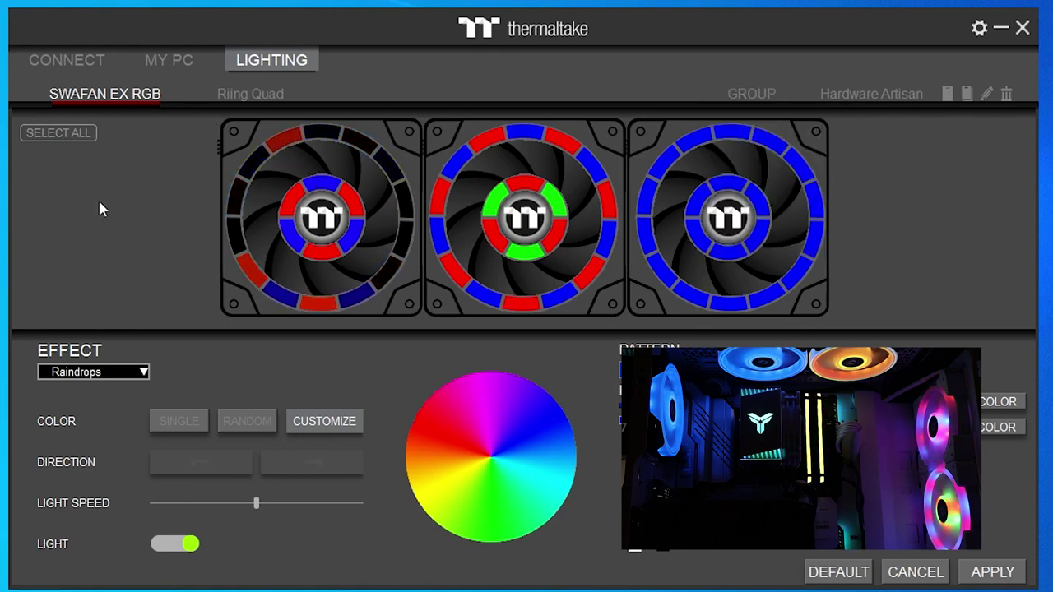
Step: Set all SWAFAN EX RGB fans to the Static effect in a single green (3, 255, 0) and apply the lighting
{"action": "left_click", "coordinate": [84, 133]}
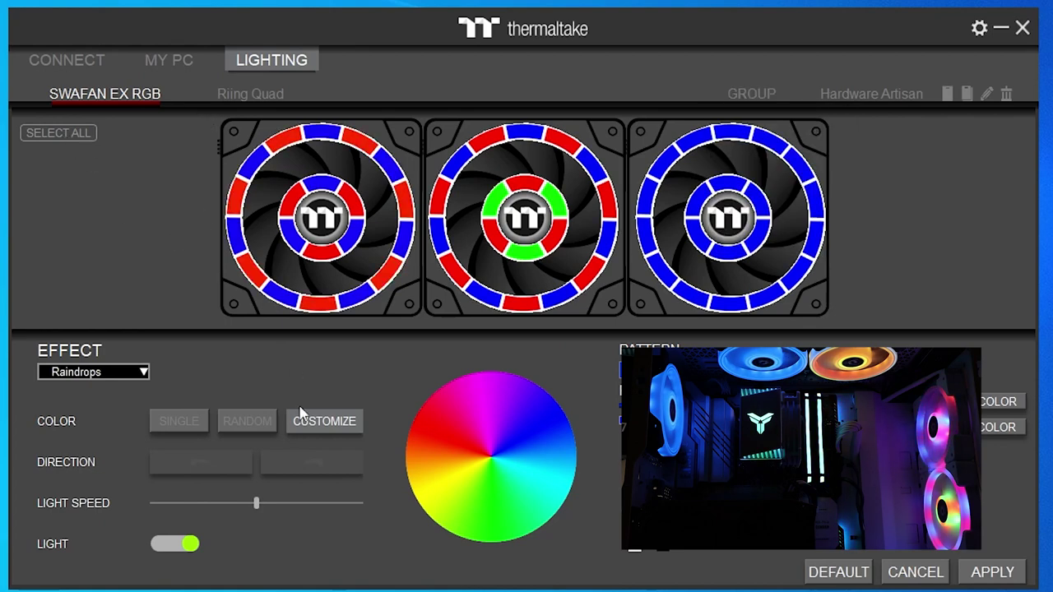
{"action": "left_click", "coordinate": [171, 425]}
{"action": "left_click", "coordinate": [122, 371]}
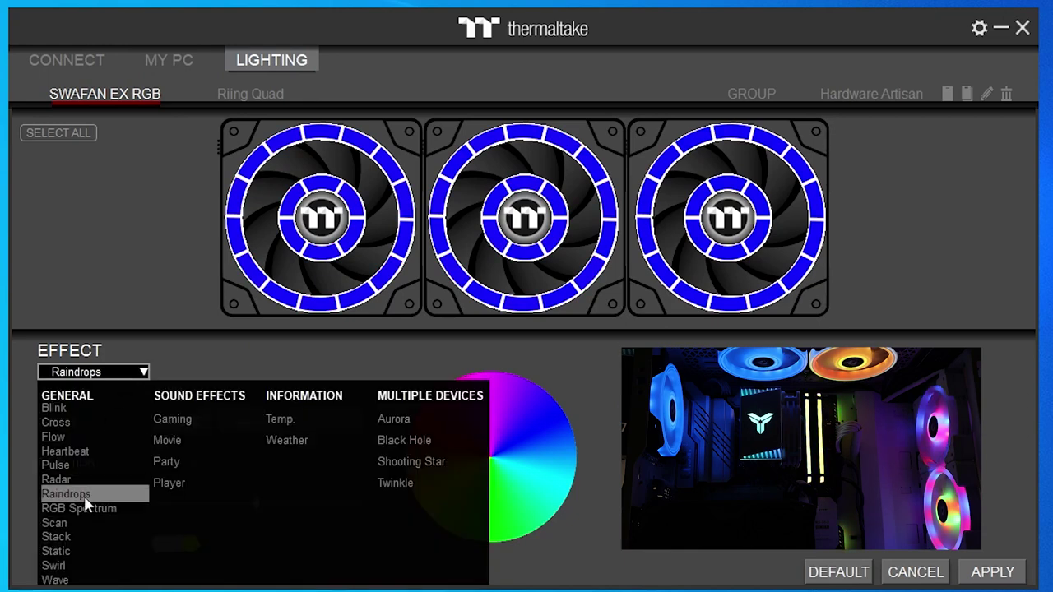
{"action": "left_click", "coordinate": [65, 551]}
{"action": "left_click", "coordinate": [485, 519]}
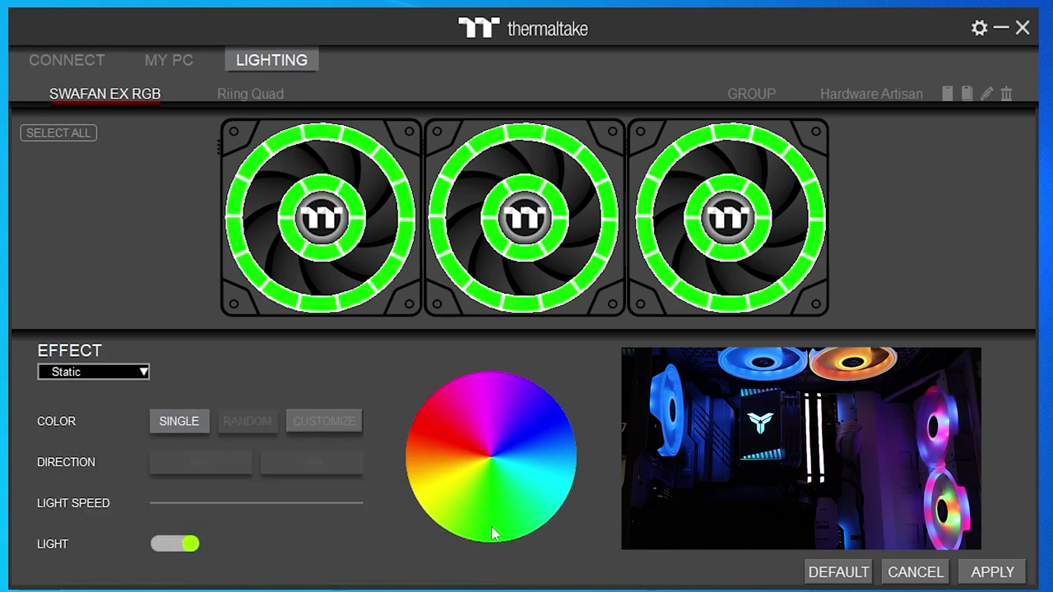
{"action": "left_click", "coordinate": [992, 573]}
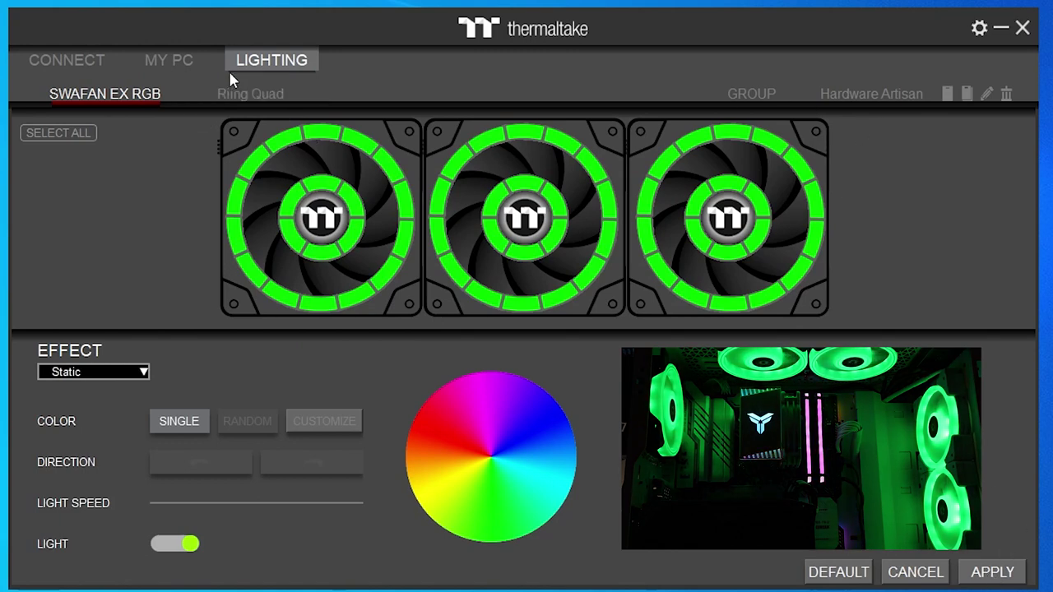
Step: Set the customized speed curve of the SWAFAN EX RGB front fans to 100% across the whole temperature range
{"action": "left_click", "coordinate": [171, 64]}
{"action": "left_click", "coordinate": [223, 92]}
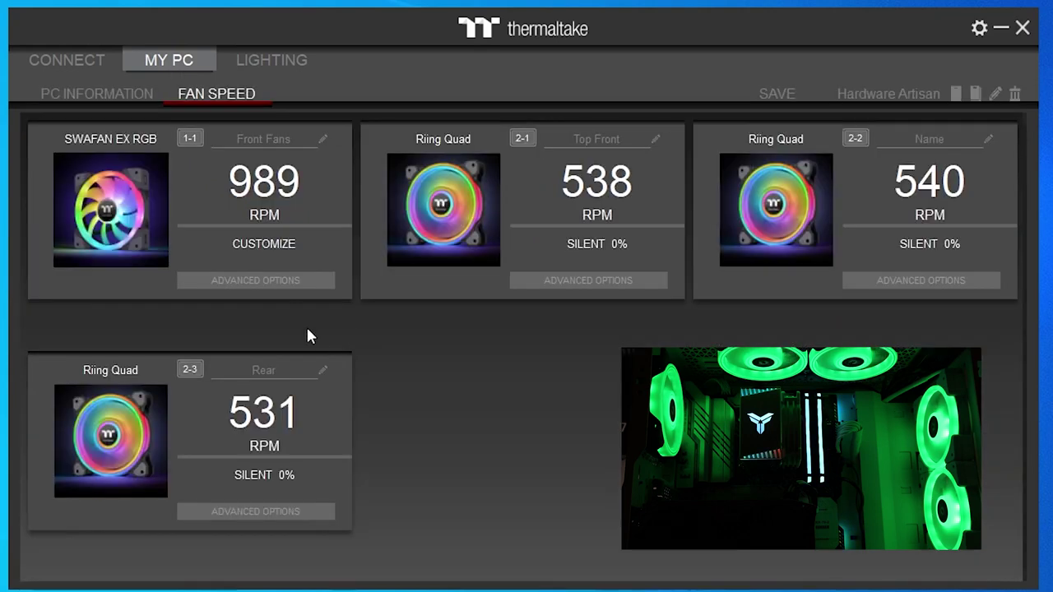
{"action": "left_click", "coordinate": [280, 280]}
{"action": "left_click", "coordinate": [641, 352]}
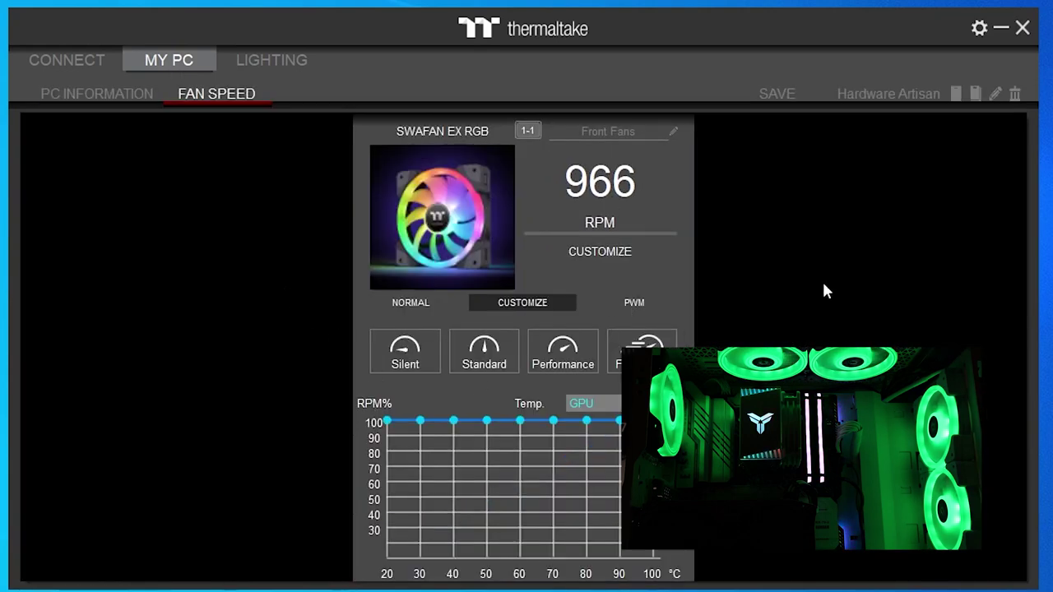
{"action": "left_click", "coordinate": [826, 290]}
Step: Switch the three Riing Quad fans to customized speed control and save the fan speeds to the Hardware Artisan profile
{"action": "left_click", "coordinate": [449, 287]}
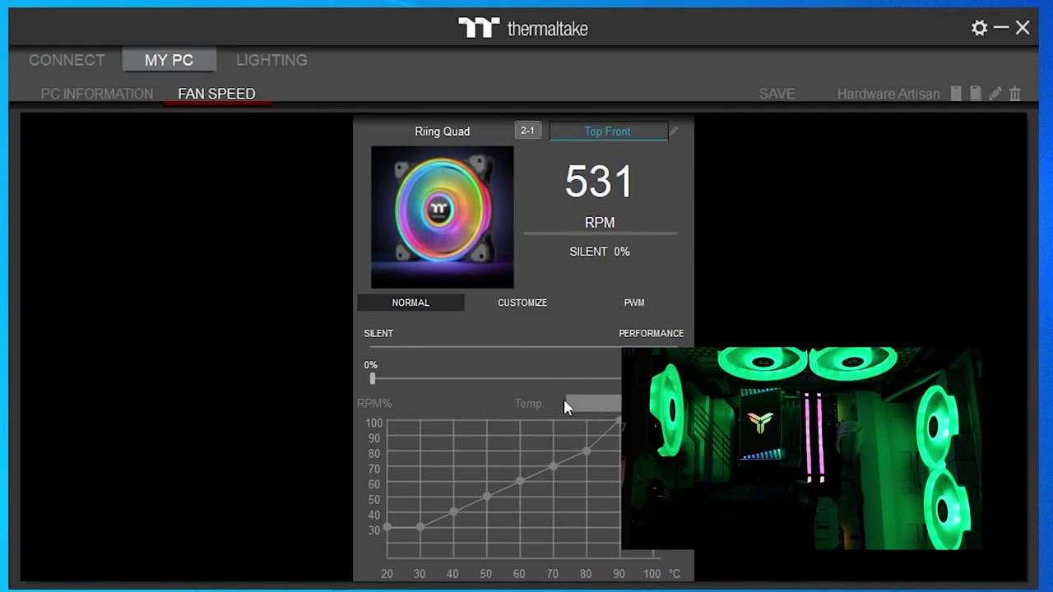
{"action": "key", "text": "Escape"}
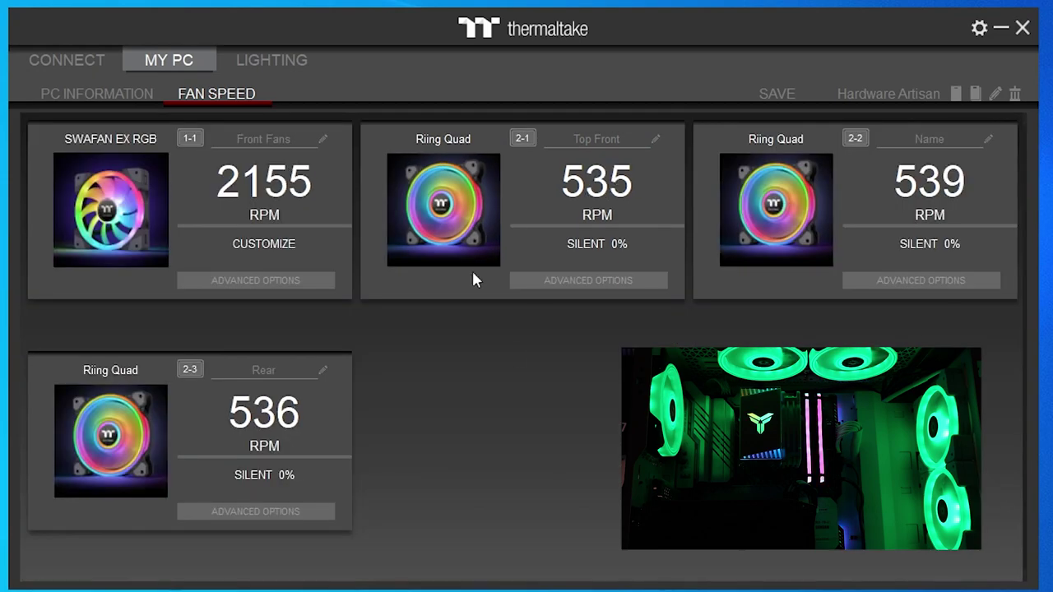
{"action": "left_click", "coordinate": [588, 279]}
{"action": "left_click", "coordinate": [522, 303]}
{"action": "key", "text": "Escape"}
{"action": "left_click", "coordinate": [920, 279]}
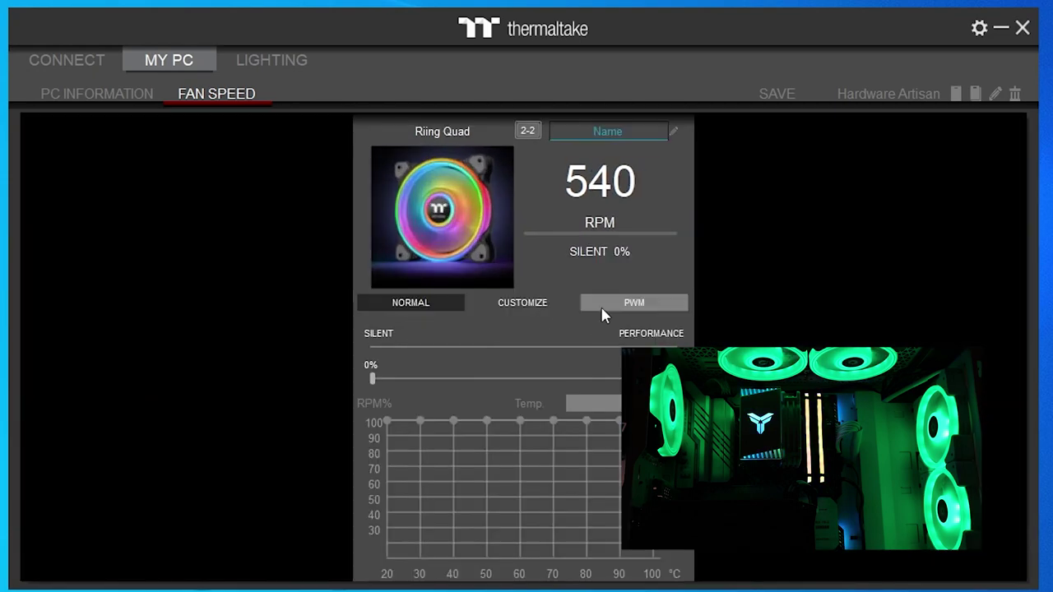
{"action": "left_click", "coordinate": [522, 302]}
{"action": "key", "text": "Escape"}
{"action": "left_click", "coordinate": [255, 510]}
{"action": "left_click", "coordinate": [522, 302]}
{"action": "key", "text": "Escape"}
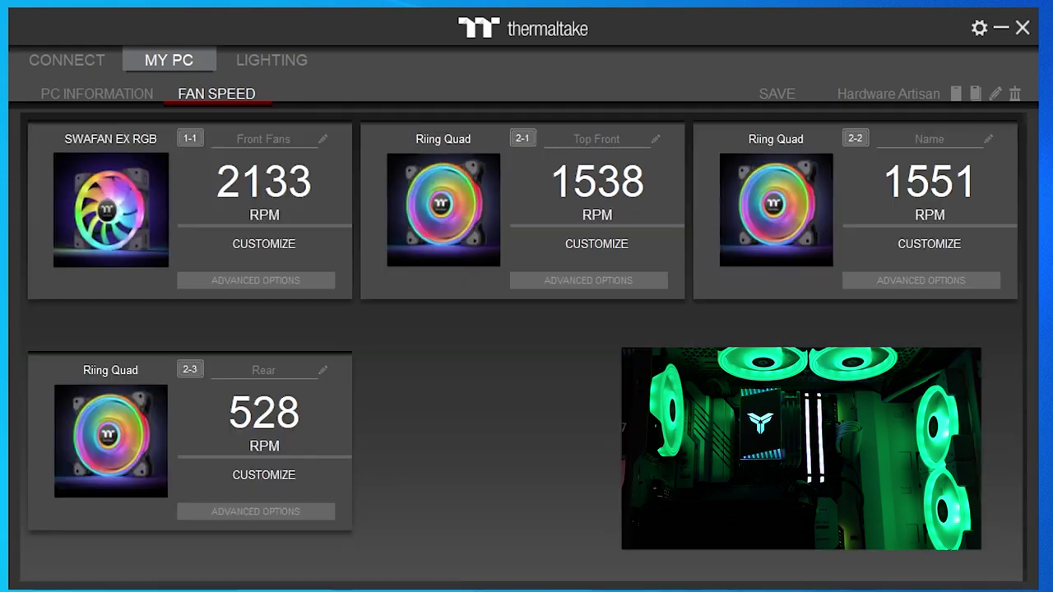
{"action": "left_click", "coordinate": [796, 96]}
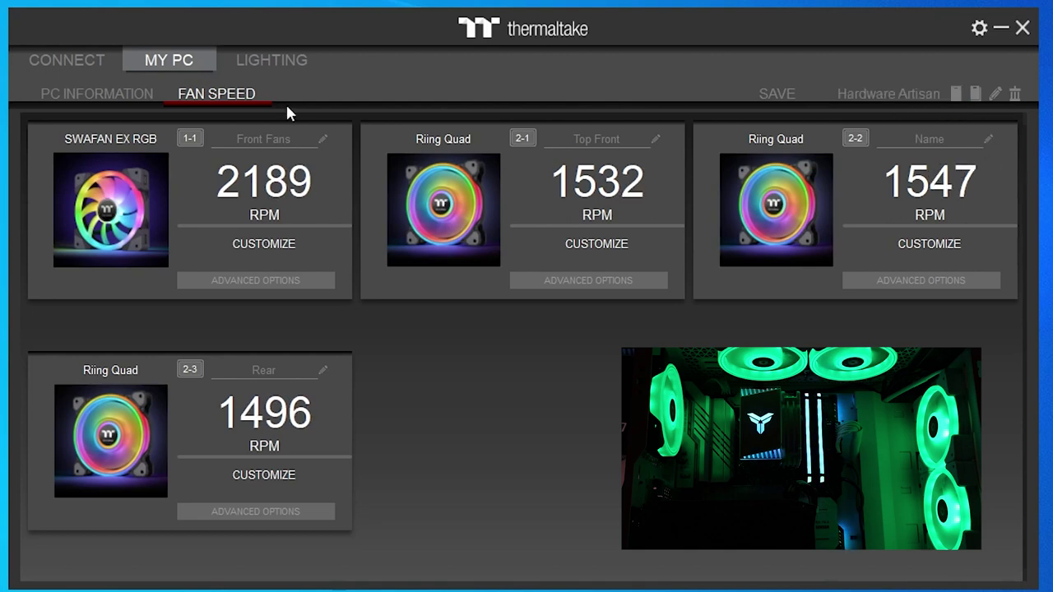
Step: Load the Blue profile for the lighting and switch back to the Hardware Artisan profile
{"action": "left_click", "coordinate": [282, 68]}
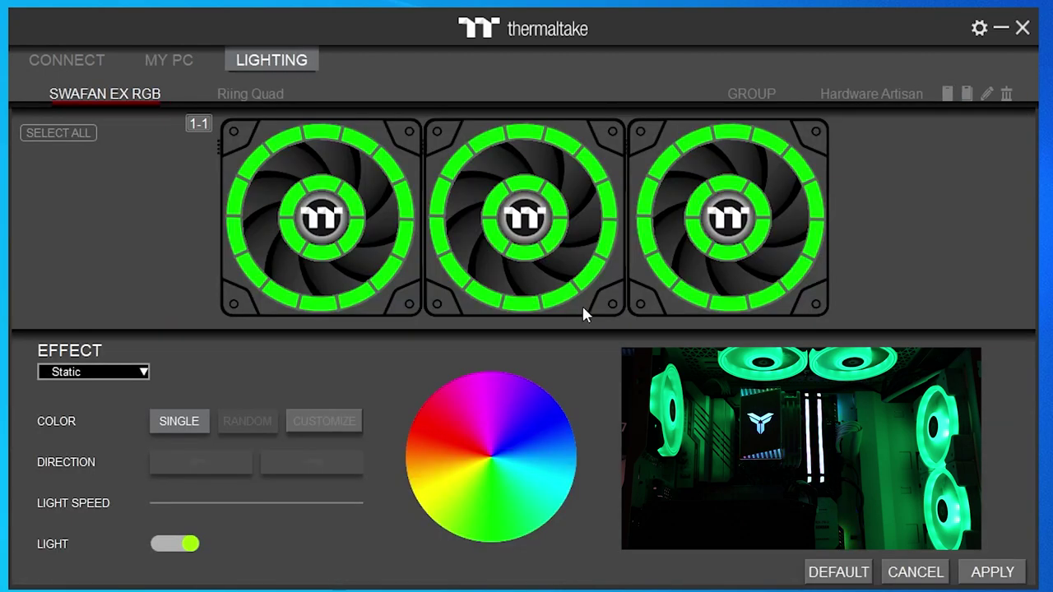
{"action": "left_click", "coordinate": [827, 97]}
{"action": "left_click", "coordinate": [879, 156]}
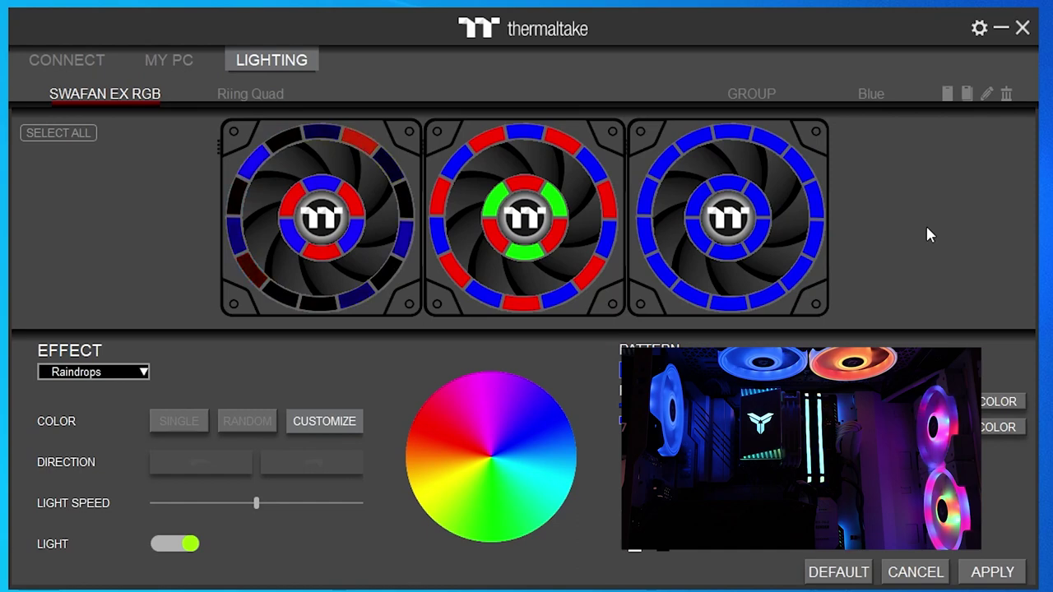
{"action": "left_click", "coordinate": [880, 93]}
{"action": "left_click", "coordinate": [880, 97]}
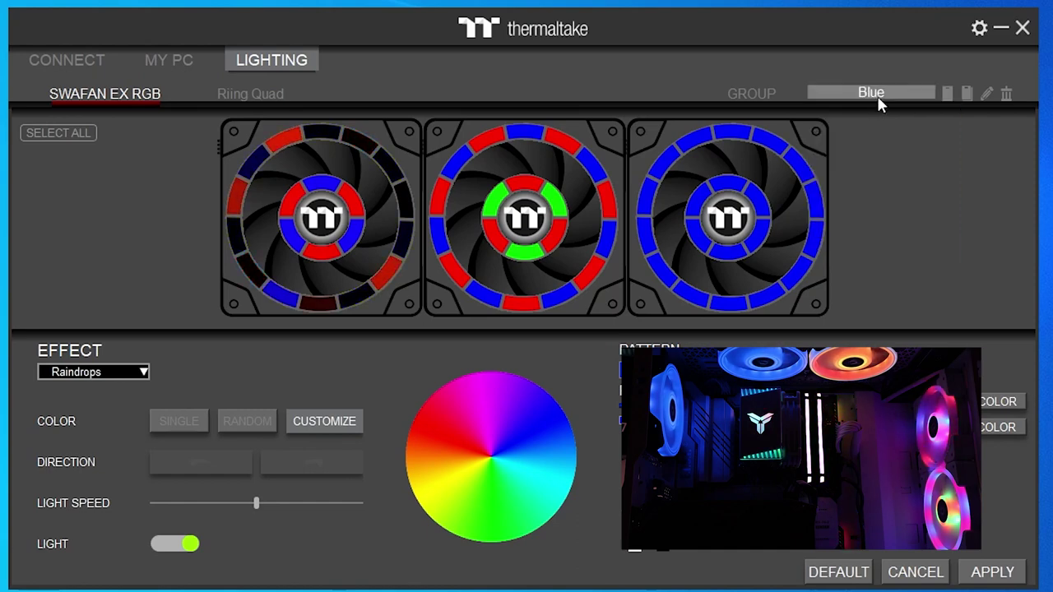
{"action": "left_click", "coordinate": [874, 94]}
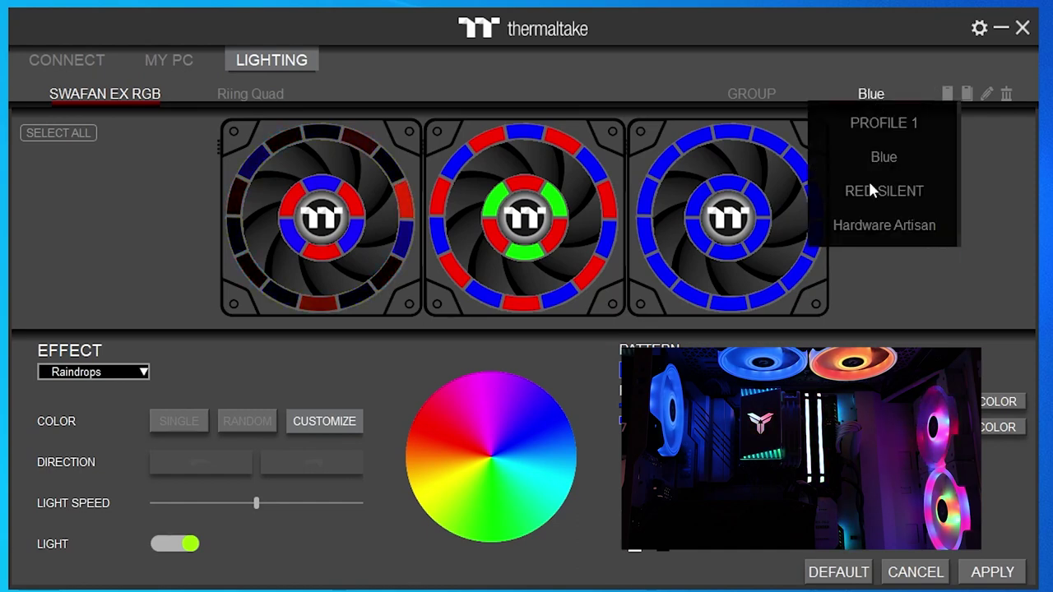
{"action": "left_click", "coordinate": [885, 224]}
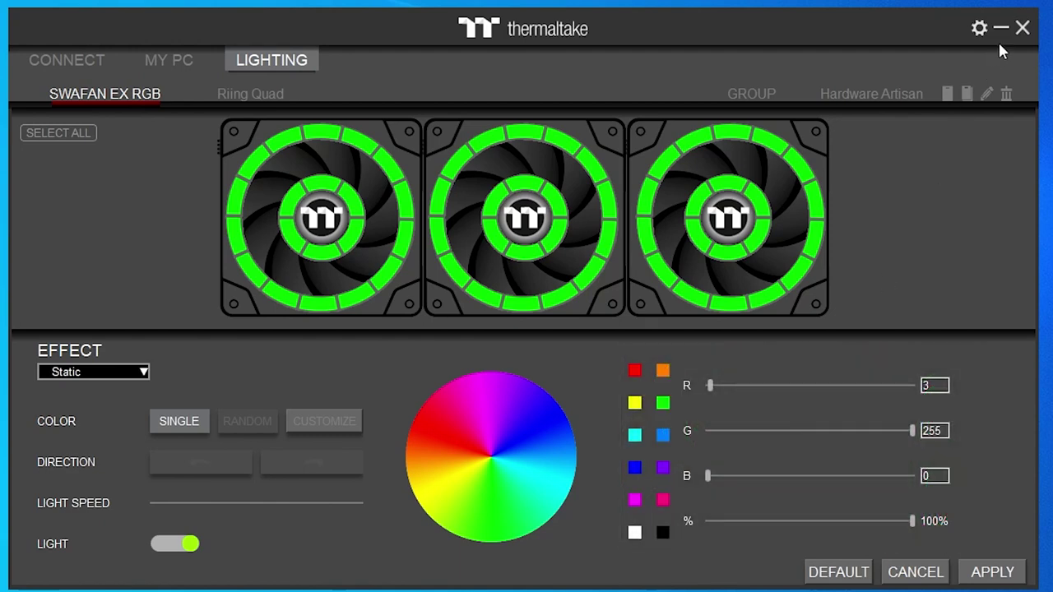
Step: Look through the general, account, auto-update and about settings of the program, and close the settings
{"action": "left_click", "coordinate": [979, 30]}
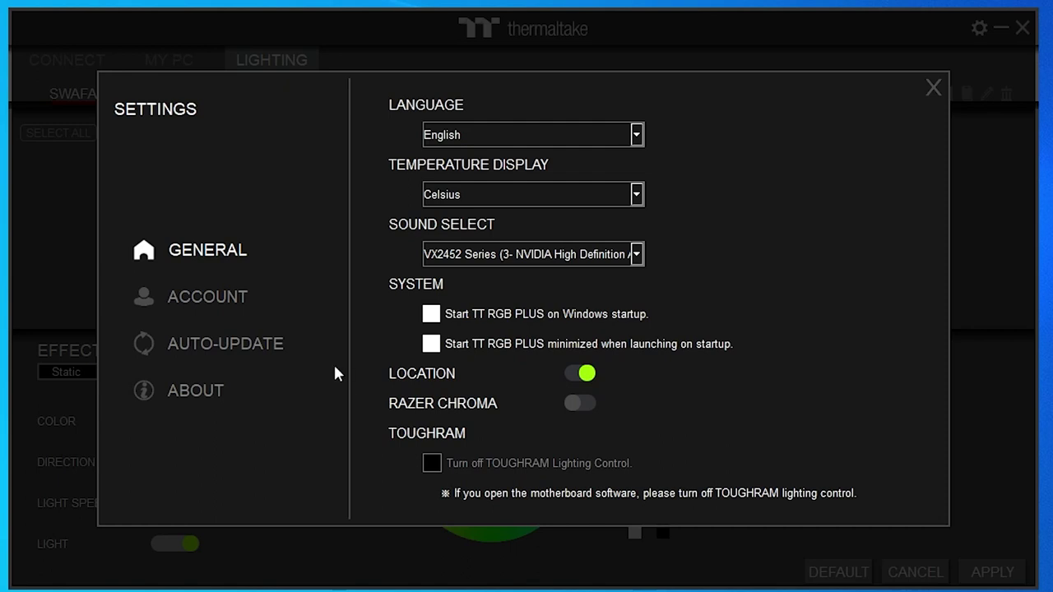
{"action": "left_click", "coordinate": [215, 298]}
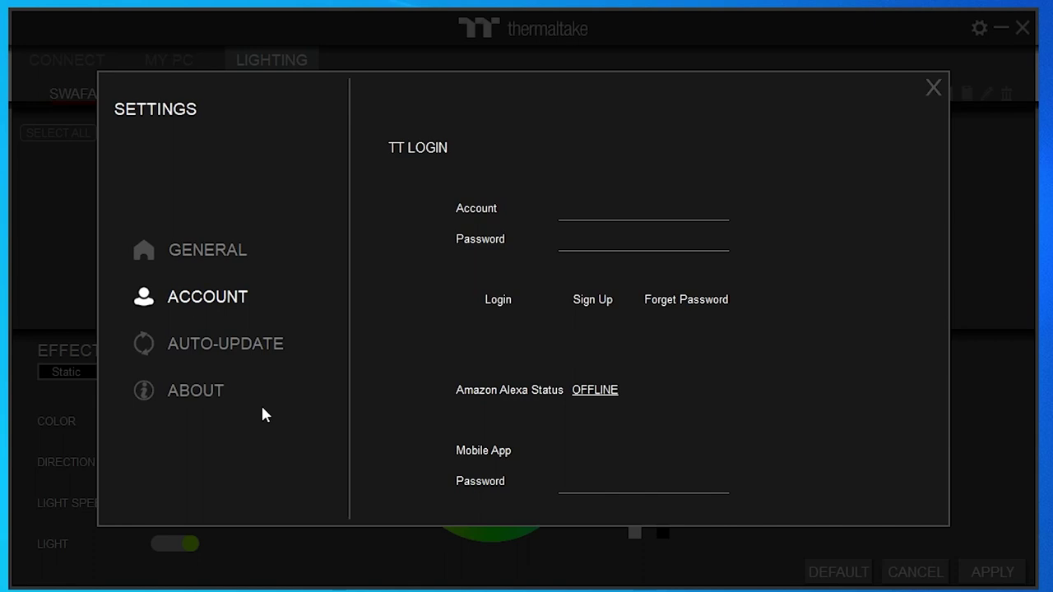
{"action": "left_click", "coordinate": [228, 350]}
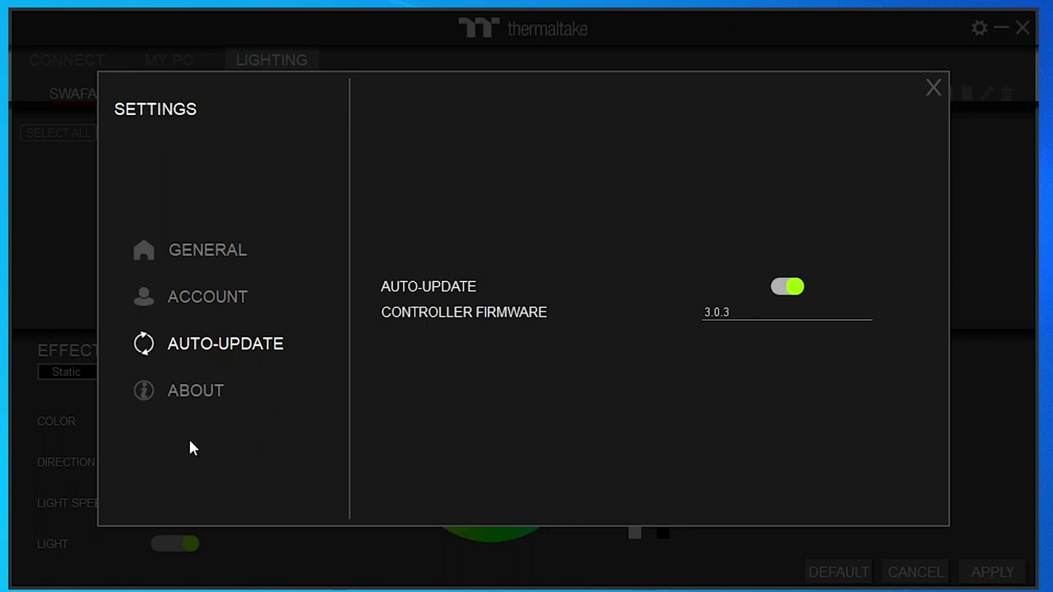
{"action": "left_click", "coordinate": [201, 398]}
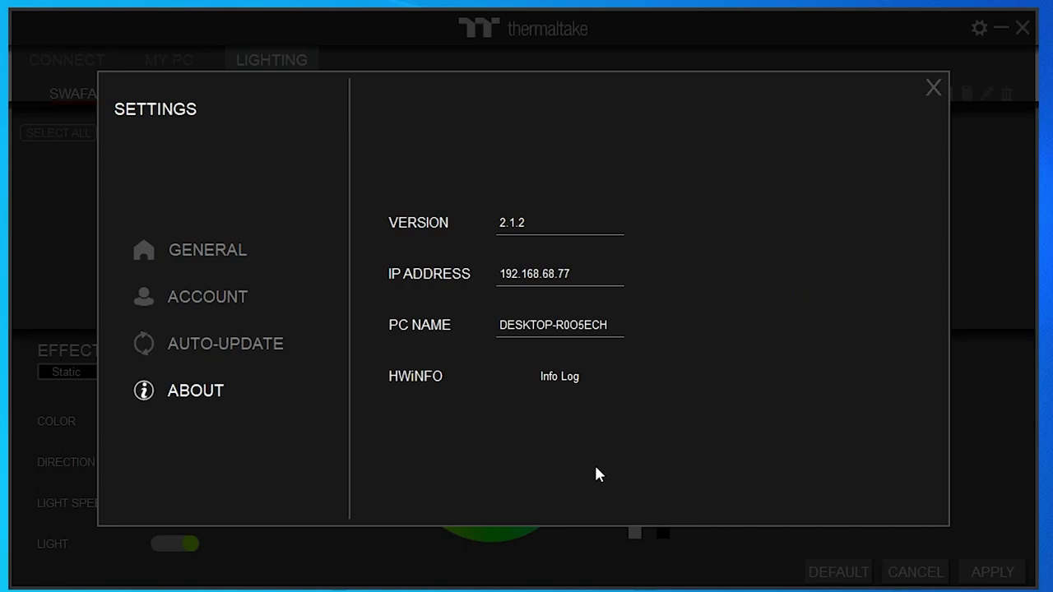
{"action": "left_click", "coordinate": [929, 87]}
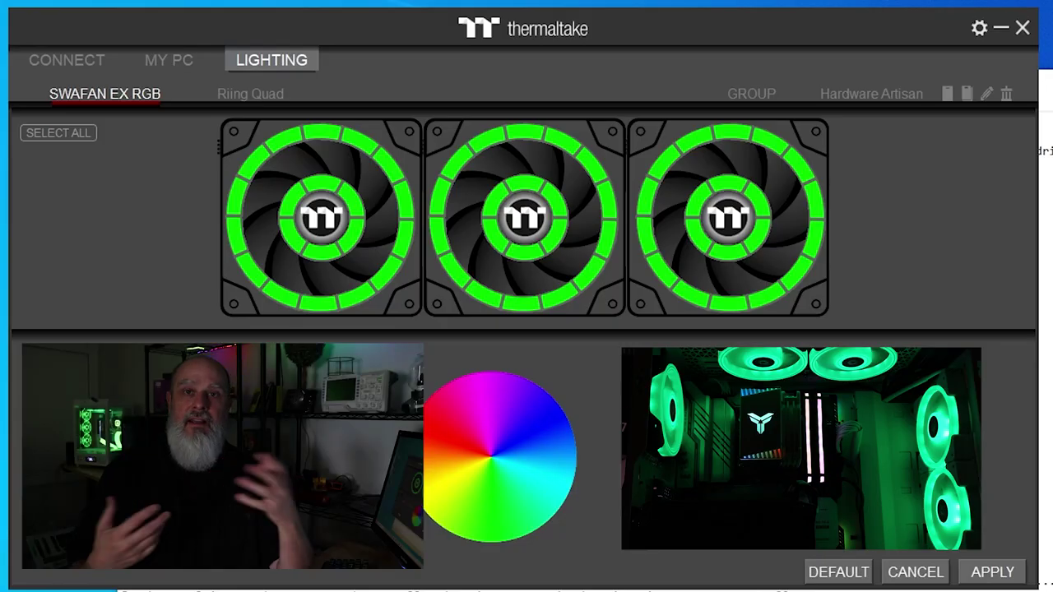